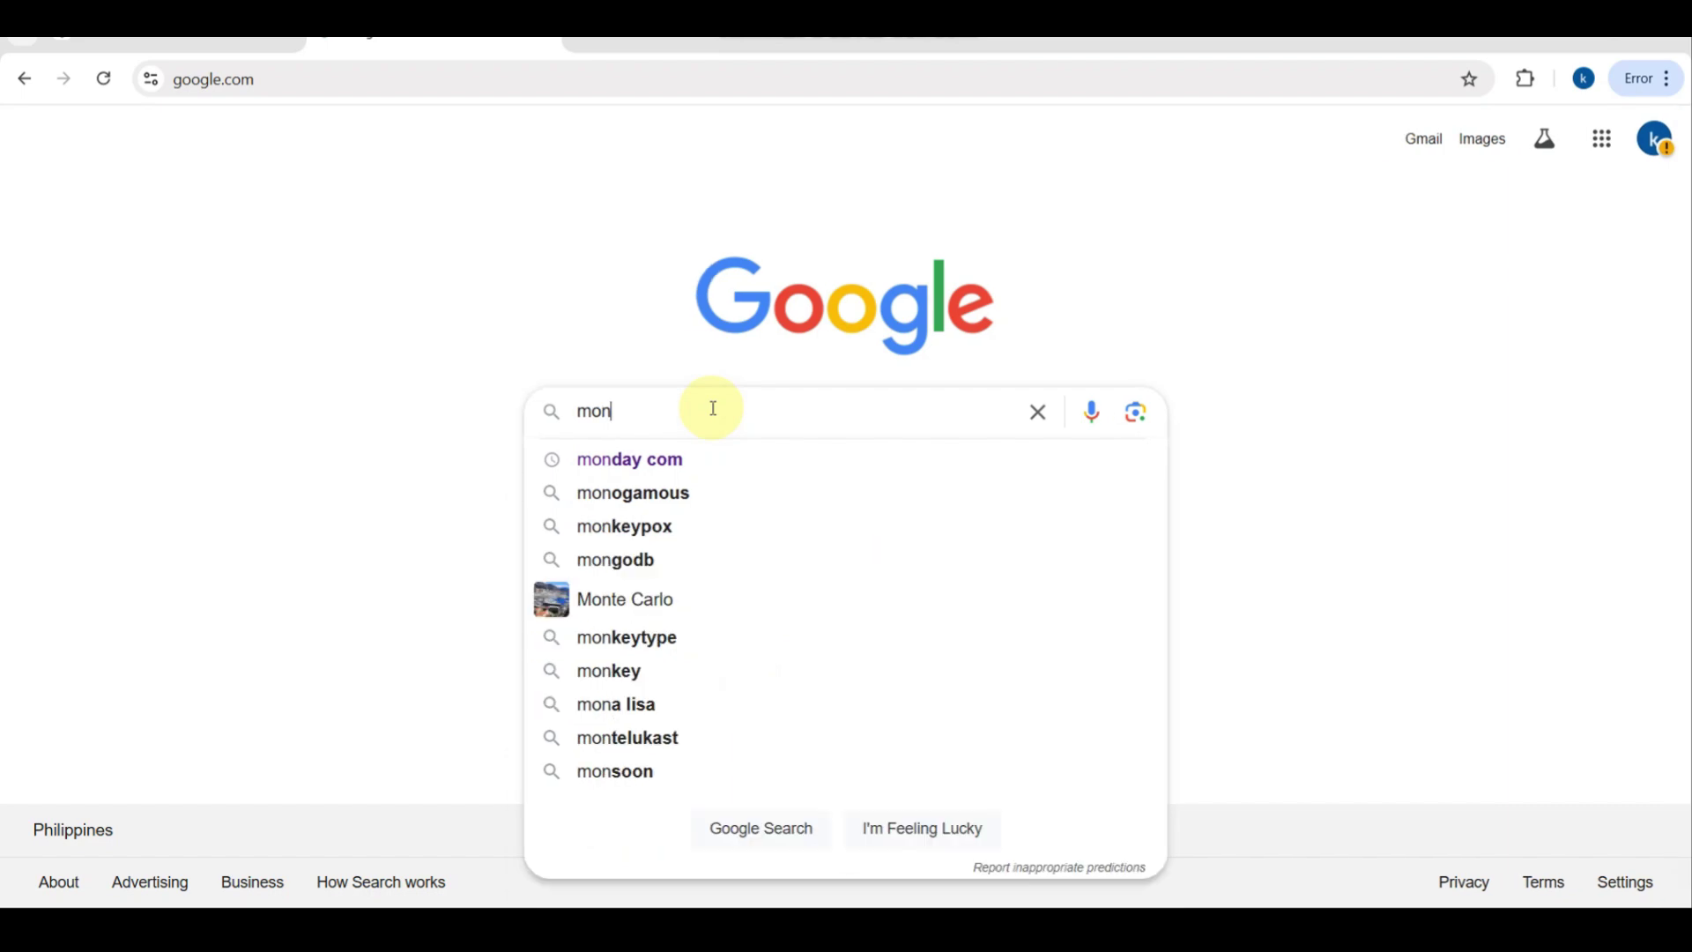
# Step: Search Google for monday.com
pyautogui.write('ay')
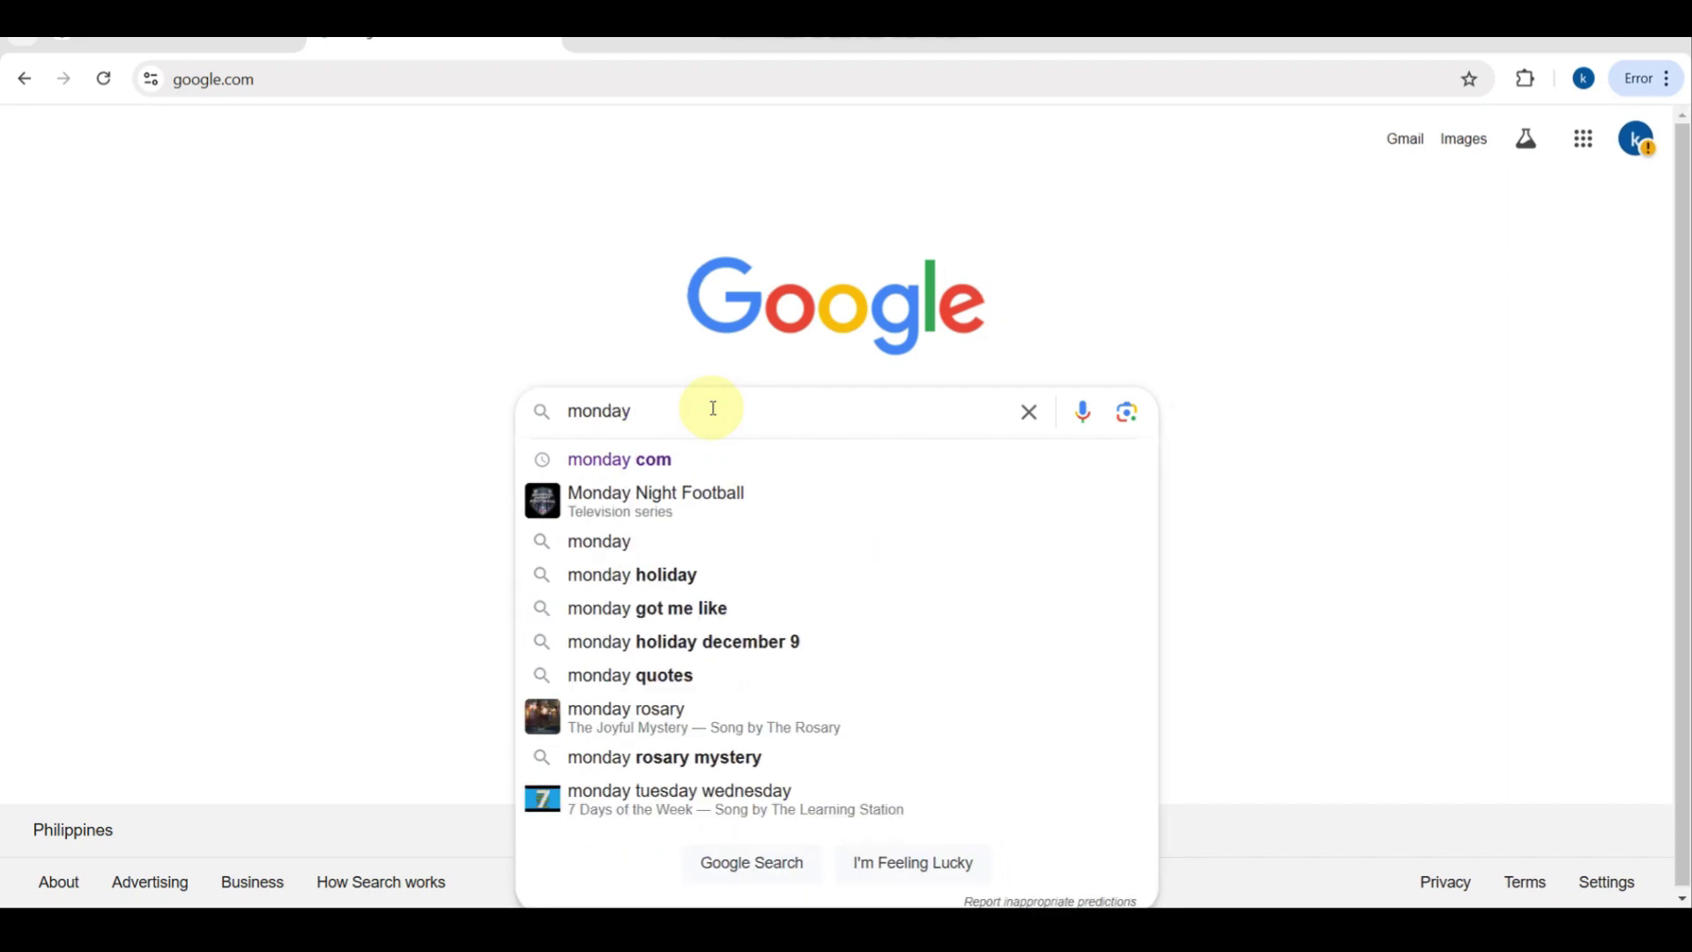
pyautogui.write('.com')
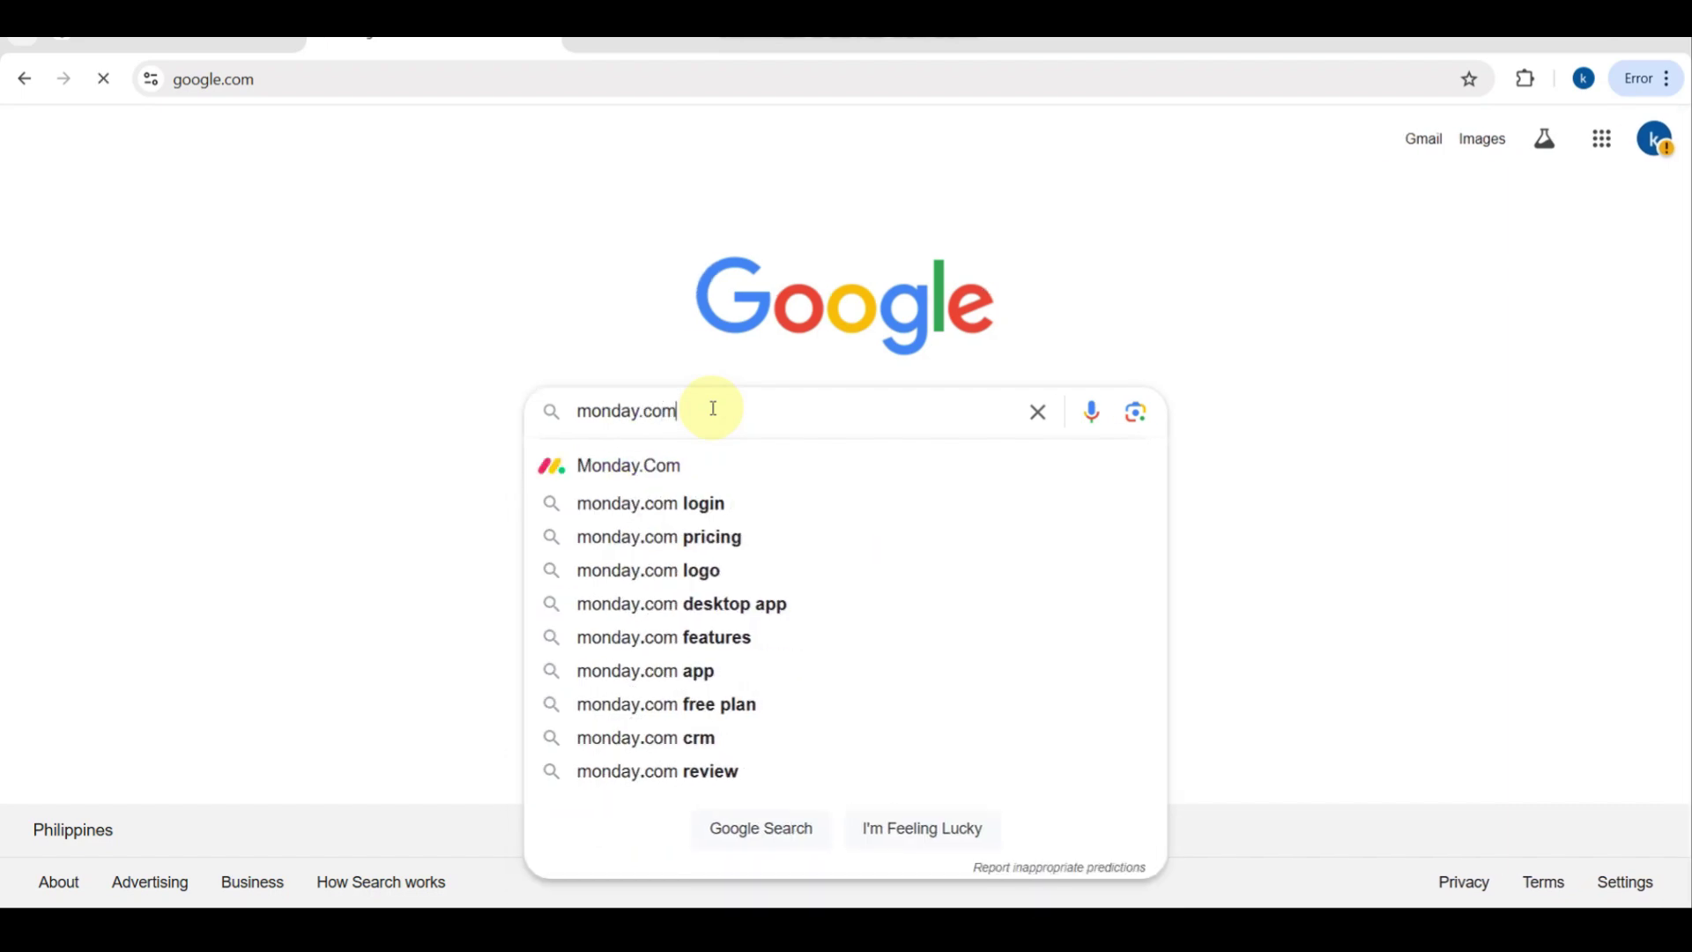
pyautogui.press('Return')
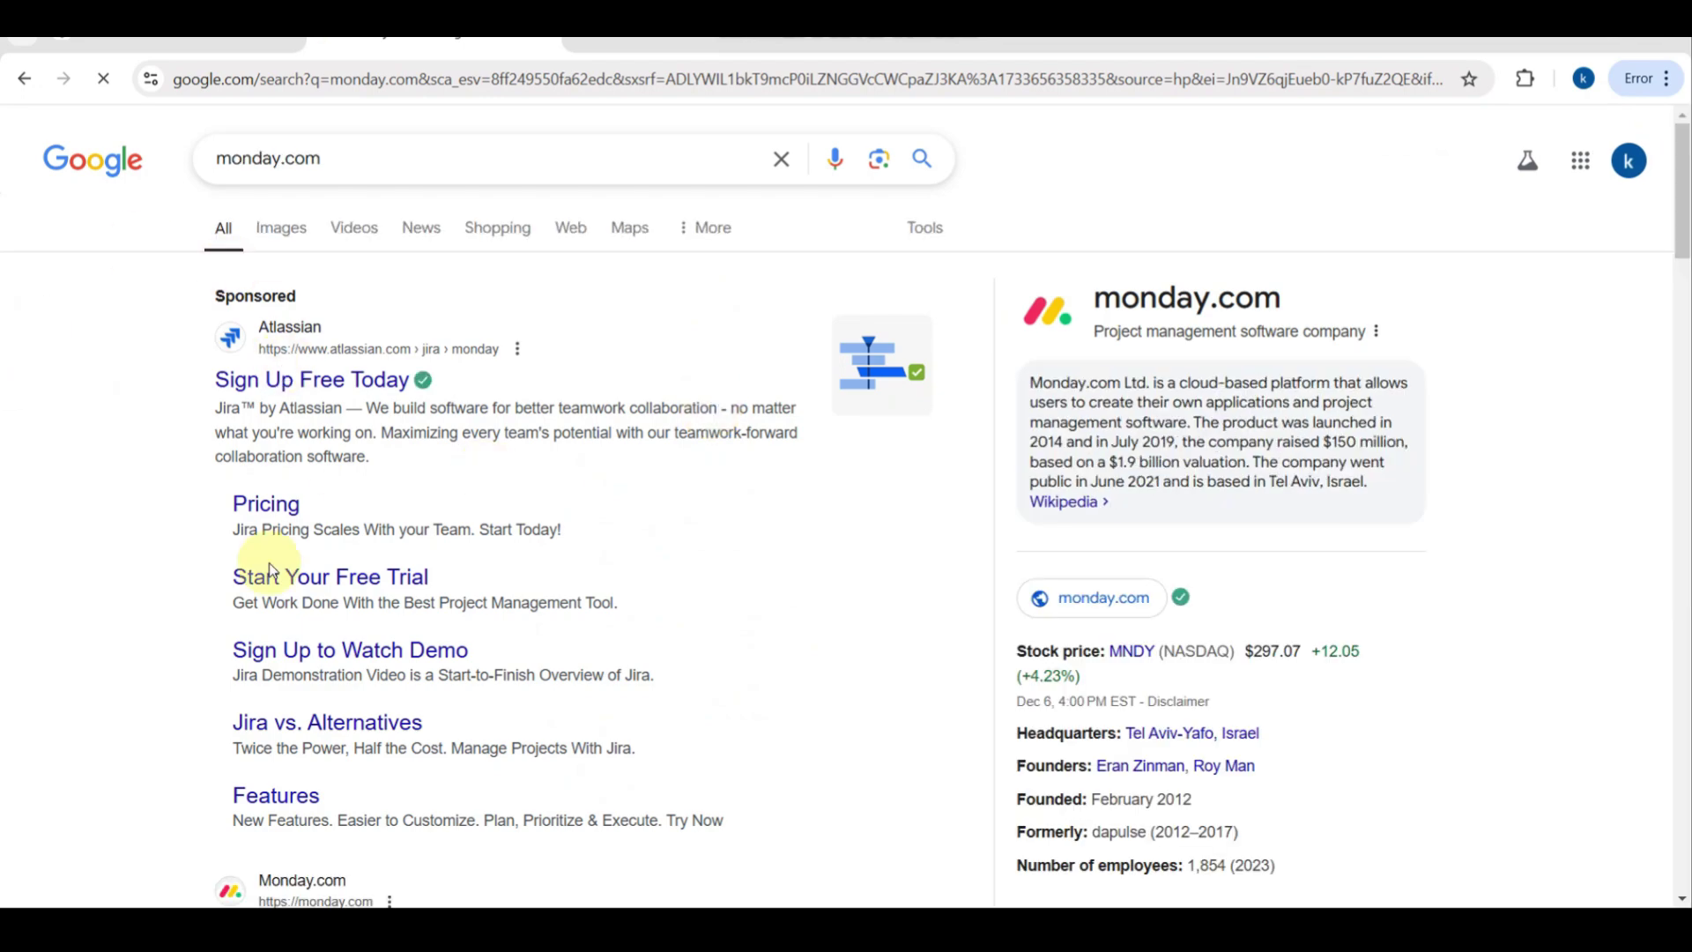
# Step: Open the official "monday.com | A new way of working" site from the search results
pyautogui.scroll(-4, 270, 571)
pyautogui.scroll(5, 227, 687)
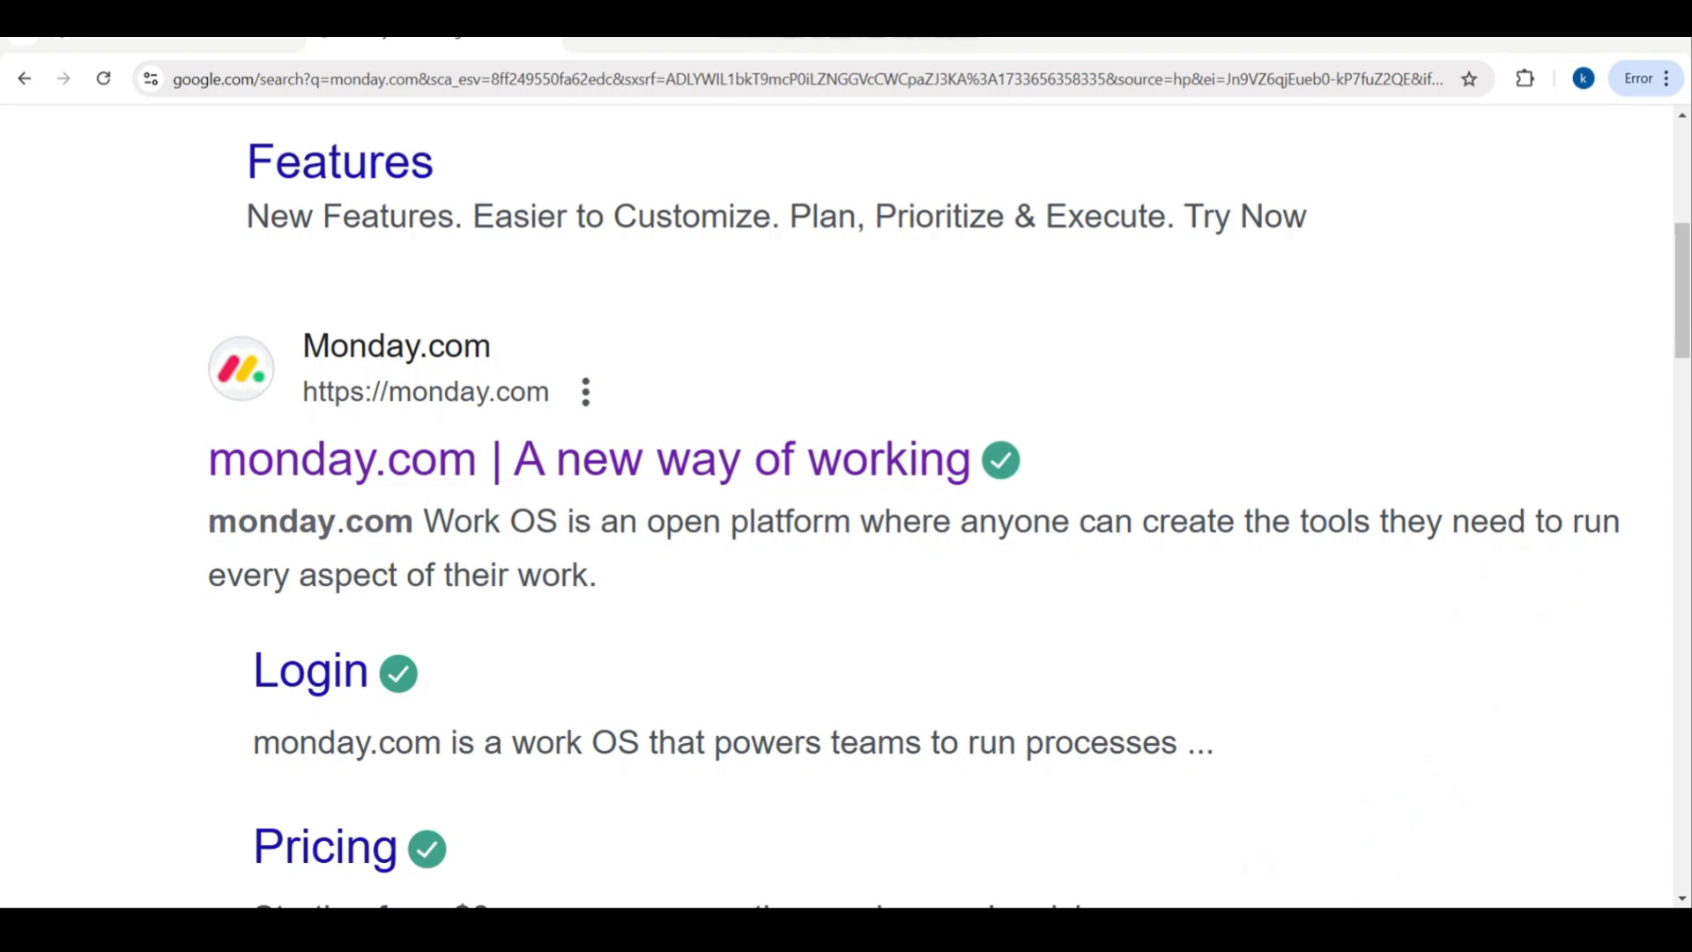
pyautogui.scroll(-3, 427, 644)
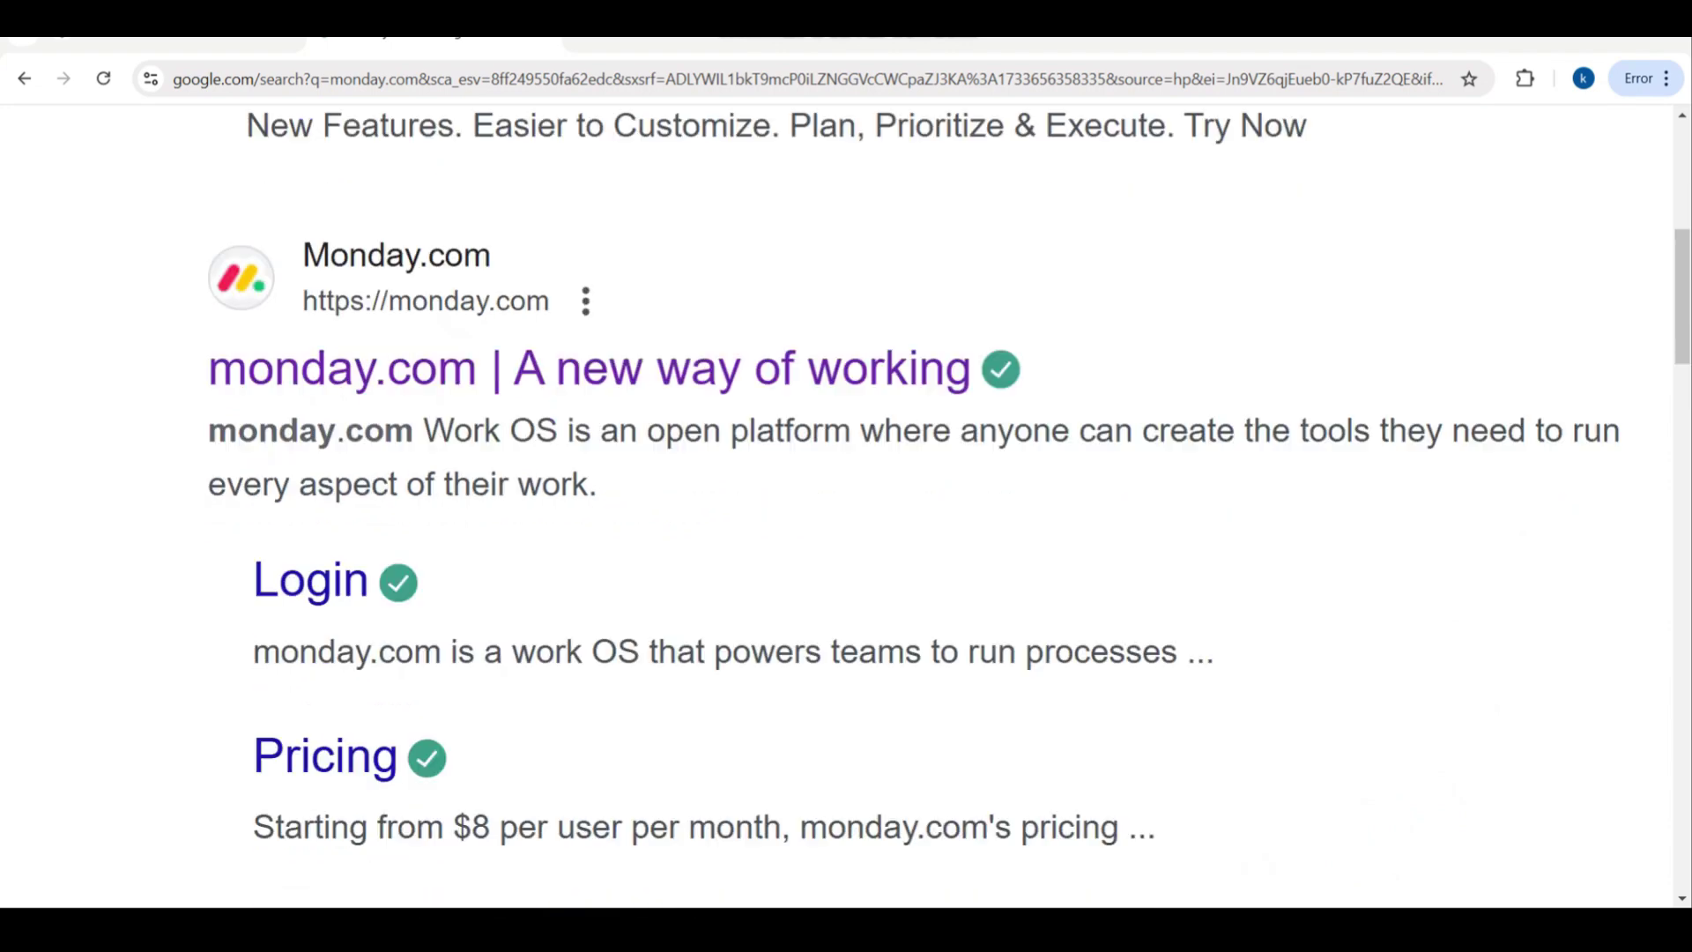
pyautogui.scroll(-2, 428, 643)
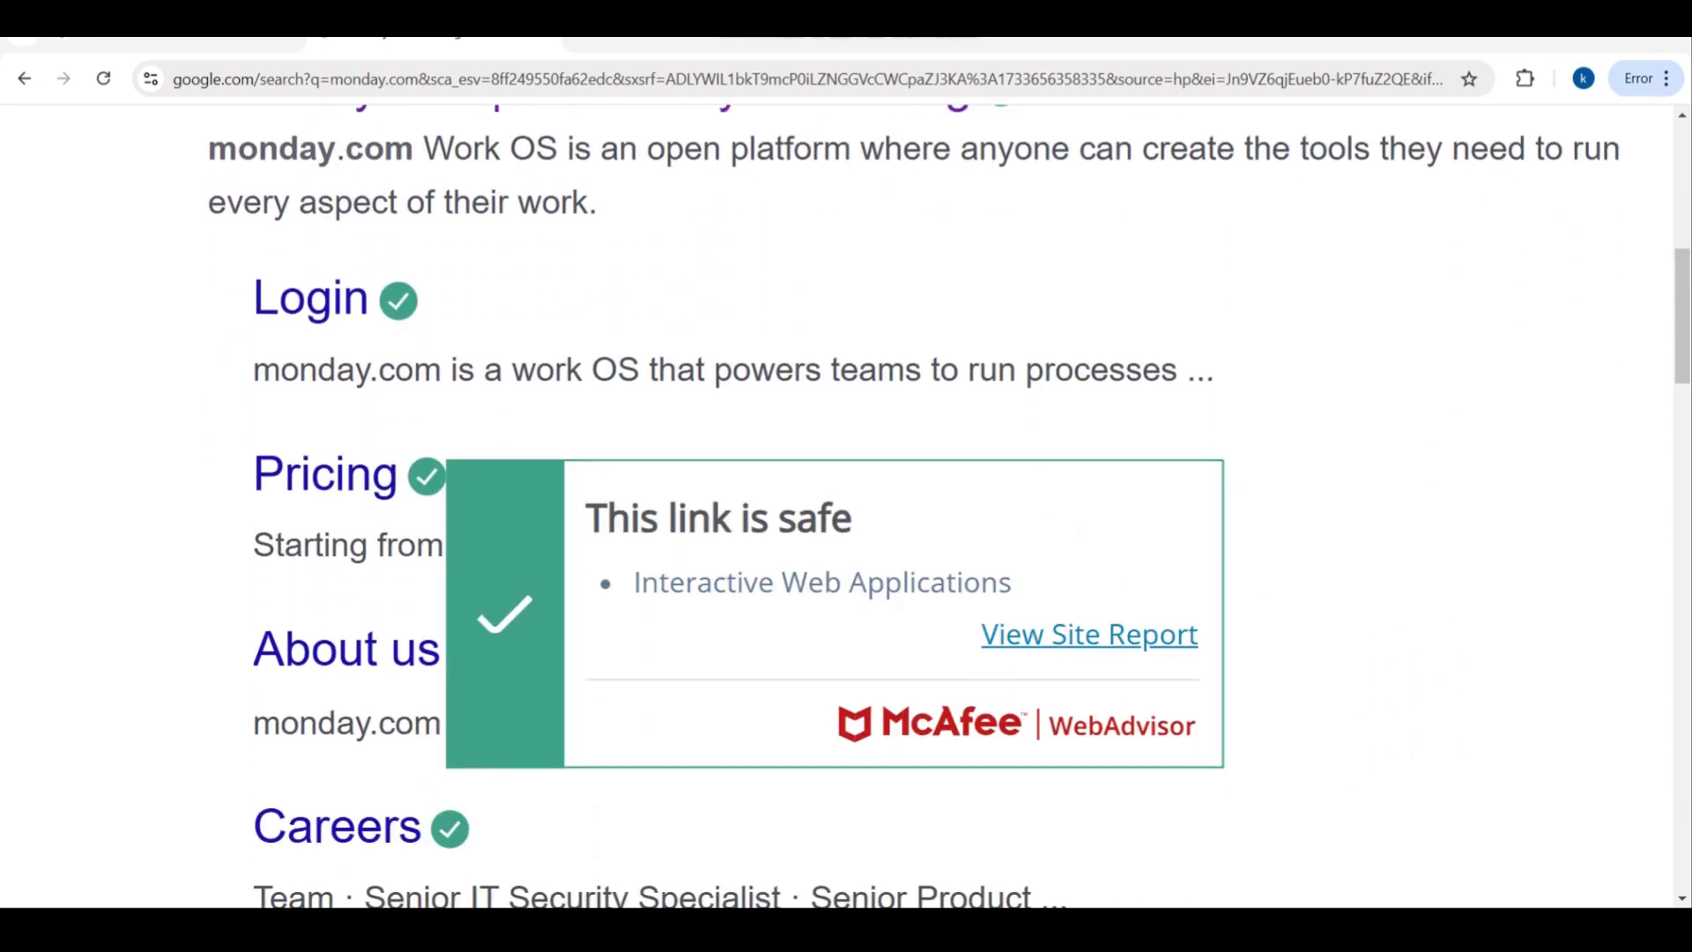
pyautogui.scroll(-2, 397, 650)
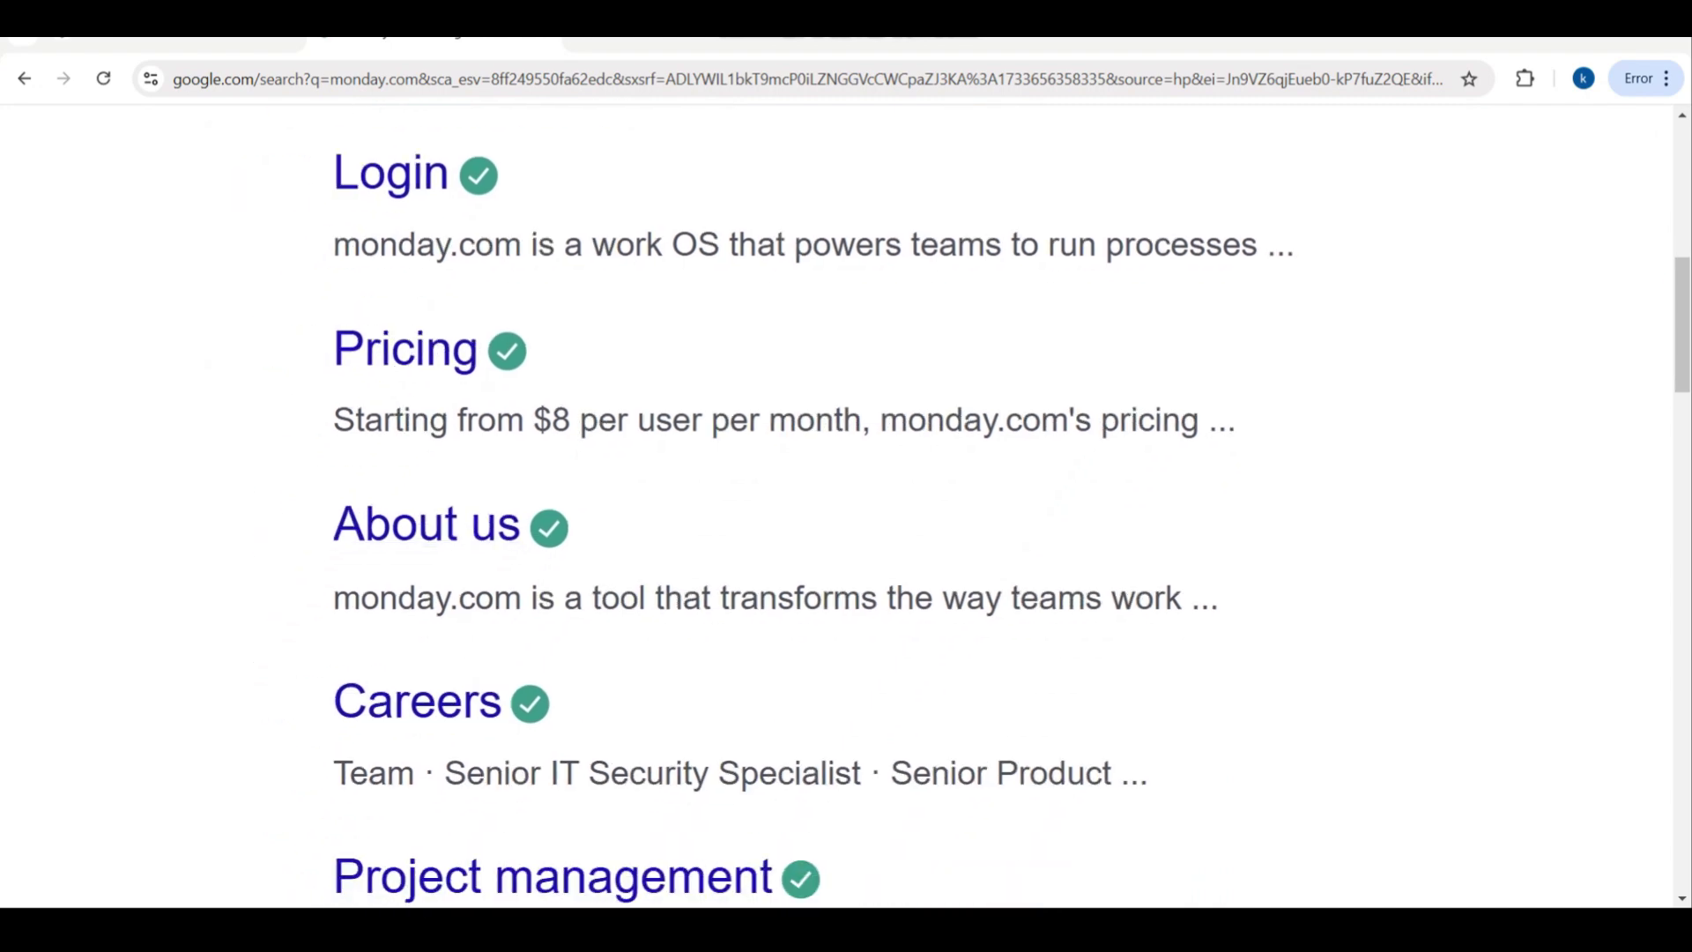
pyautogui.scroll(-2, 397, 650)
pyautogui.scroll(-3, 423, 705)
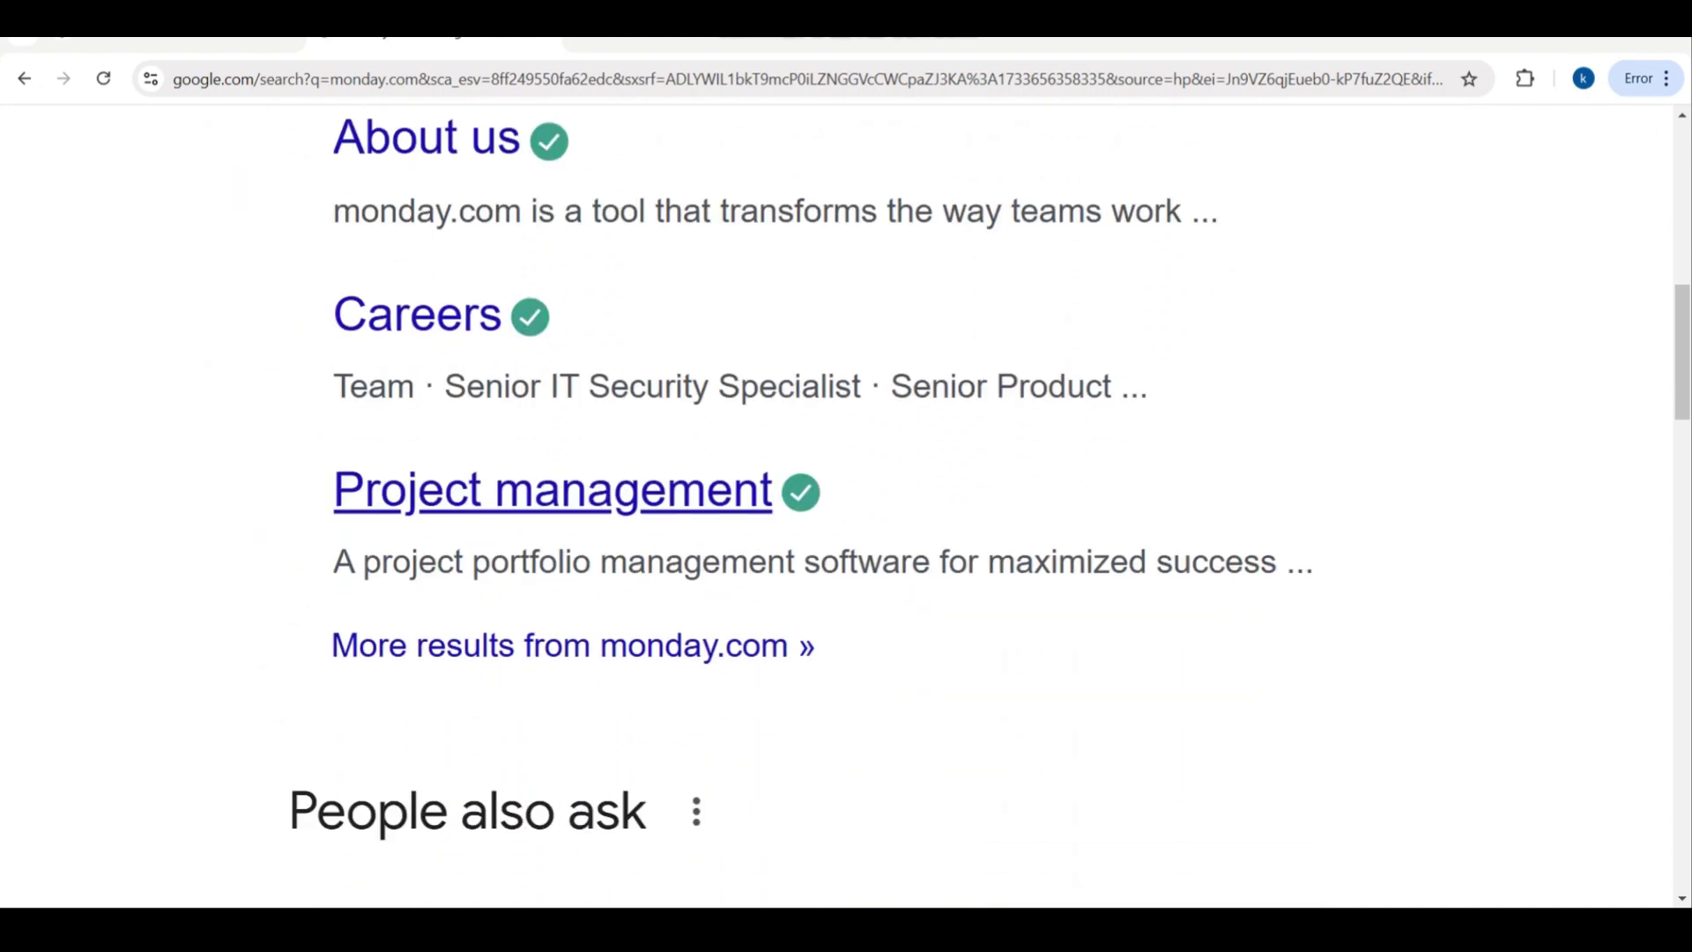
pyautogui.scroll(2, 423, 705)
pyautogui.scroll(8, 547, 643)
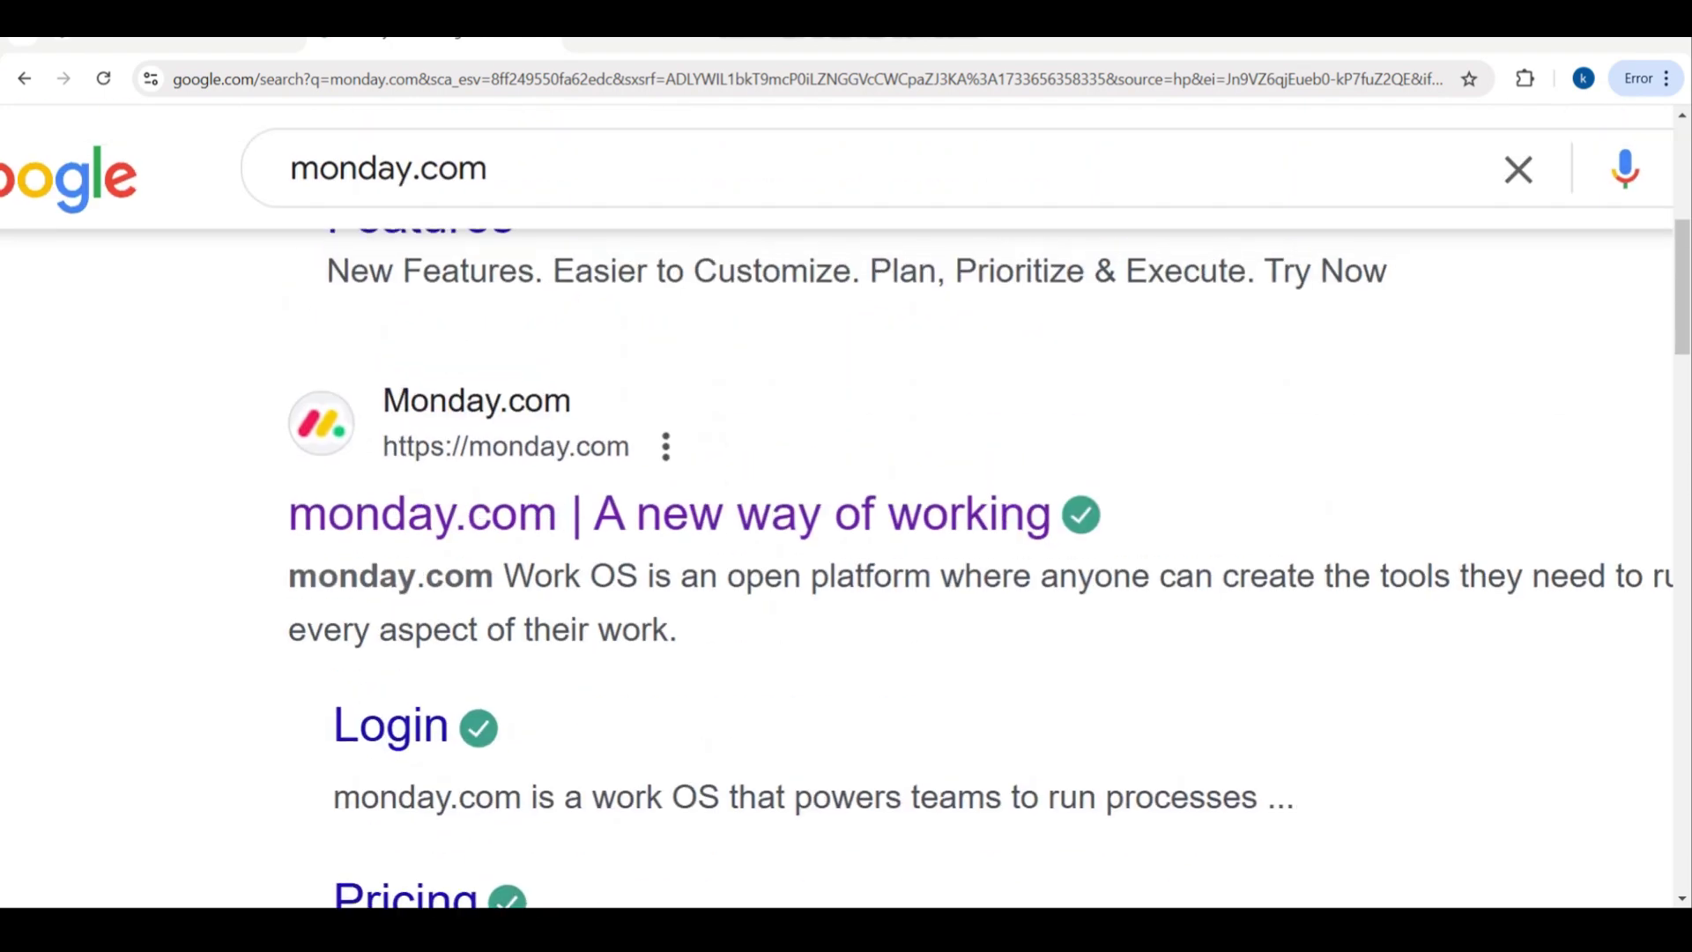
pyautogui.click(582, 531)
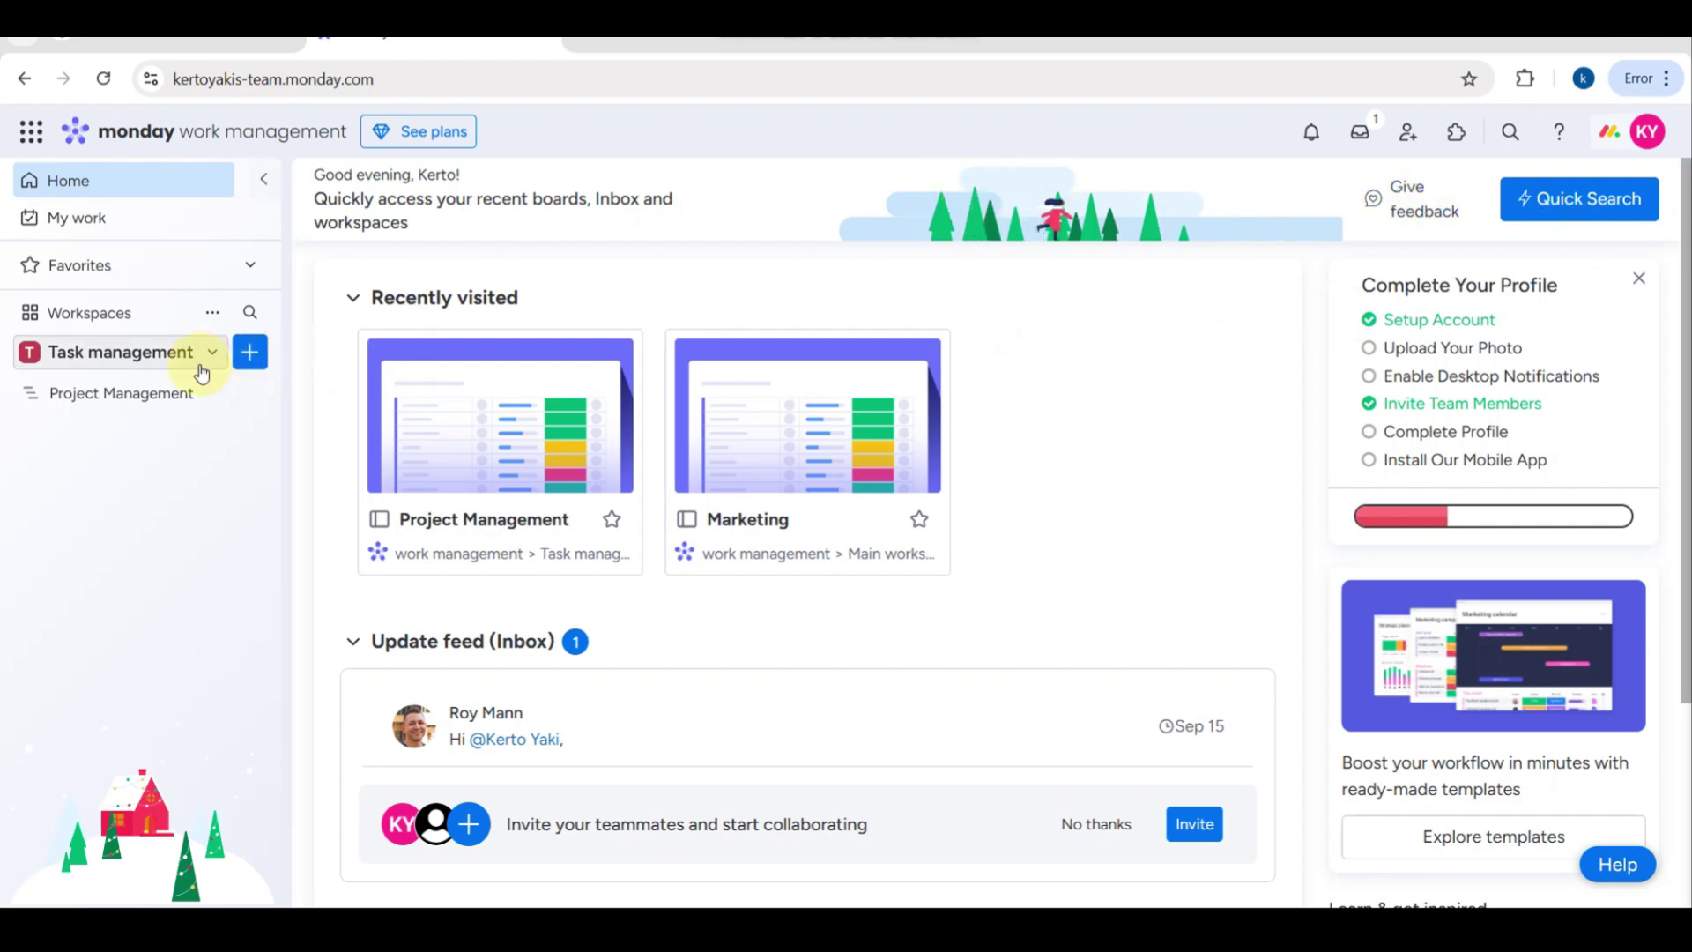
# Step: Look over the item types that can be added to the Task management workspace, and close the list without adding any
pyautogui.hscroll(-1, 202, 374)
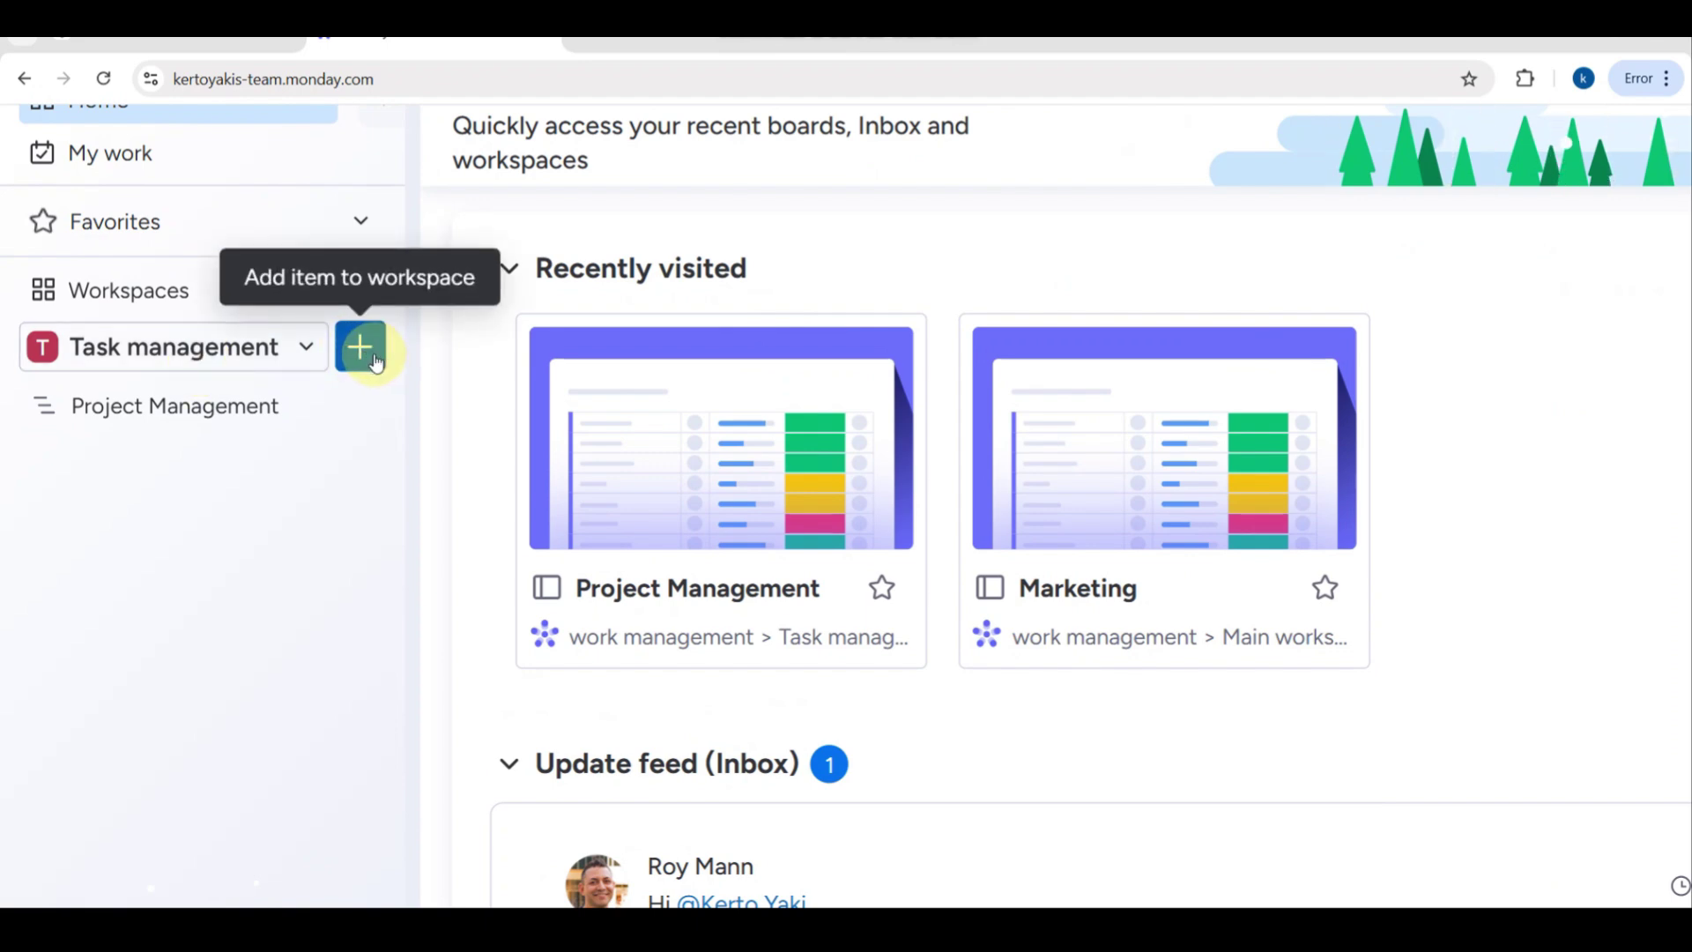
pyautogui.click(374, 360)
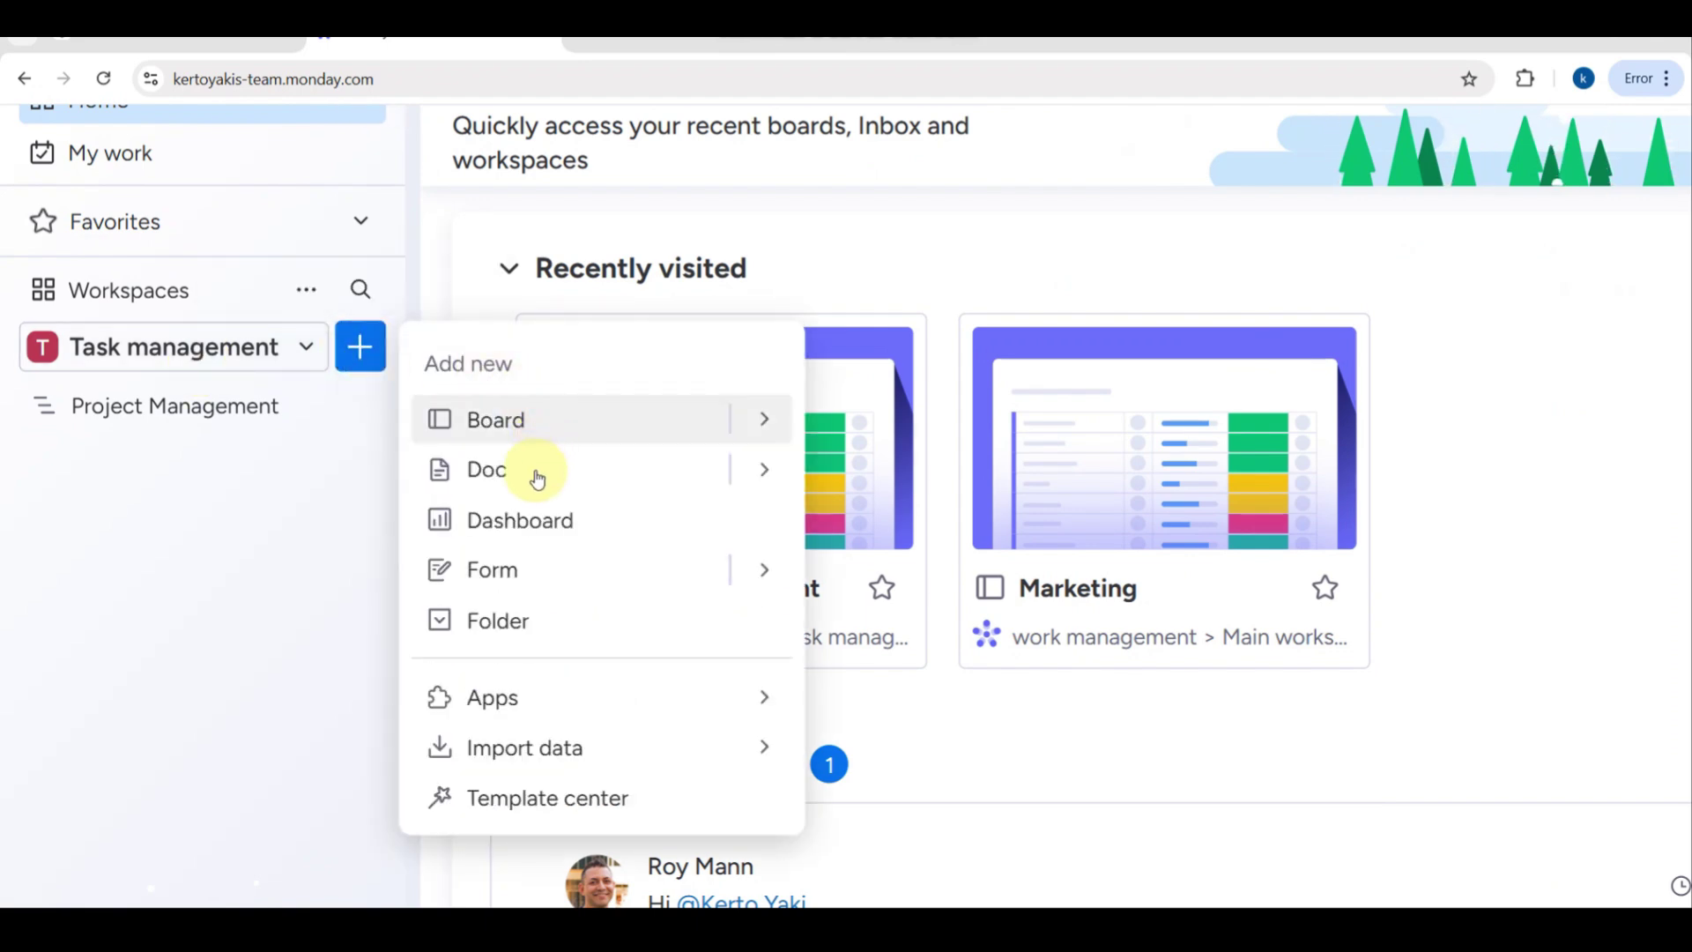
pyautogui.click(258, 637)
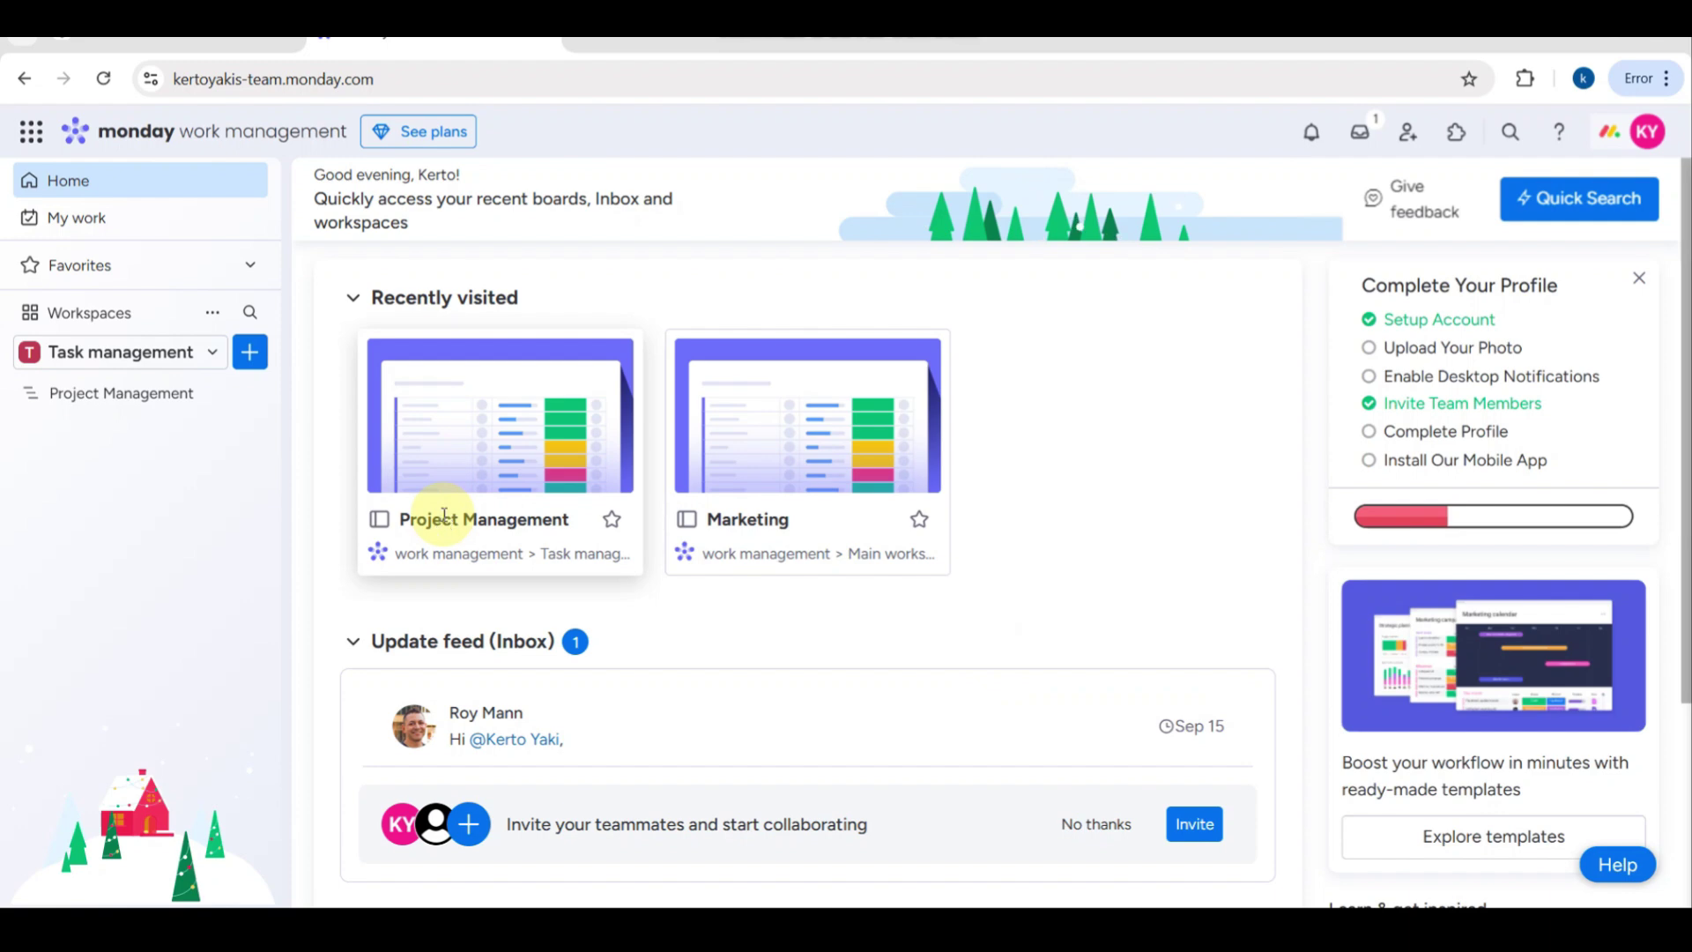
# Step: Open the Marketing board from the recently visited boards
pyautogui.scroll(-2, 444, 516)
pyautogui.click(703, 372)
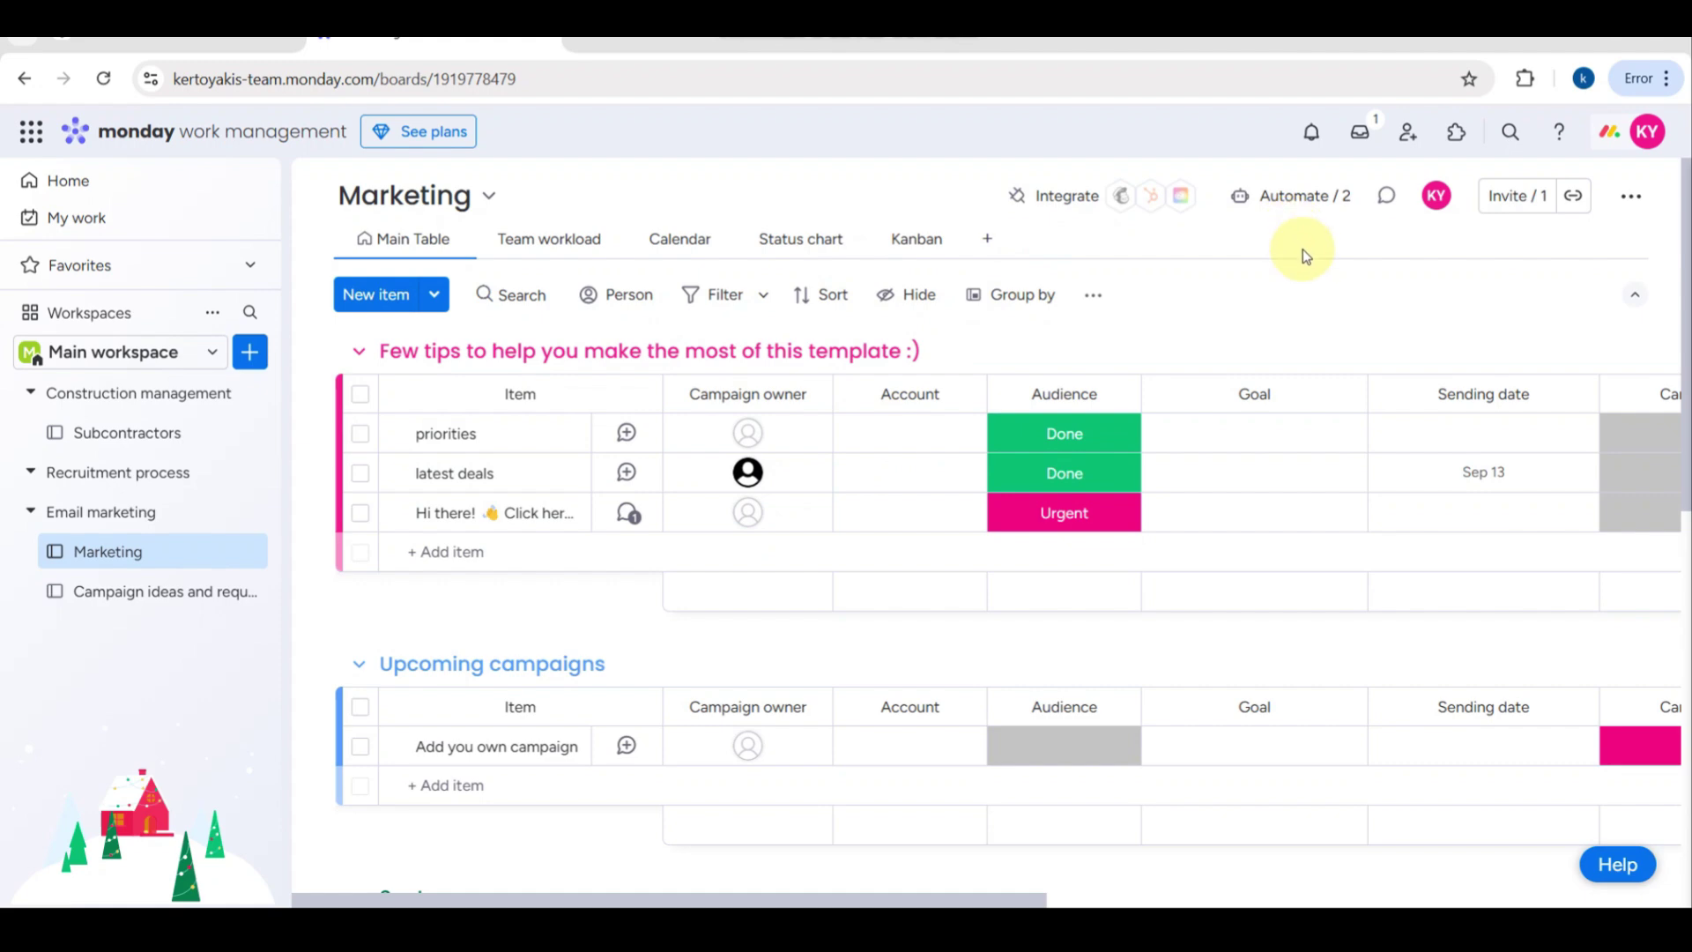
# Step: Examine the Marketing board's columns, item groups and available views, along with the folders and boards in the Main workspace
pyautogui.hscroll(5, 1338, 447)
pyautogui.hscroll(8, 1338, 448)
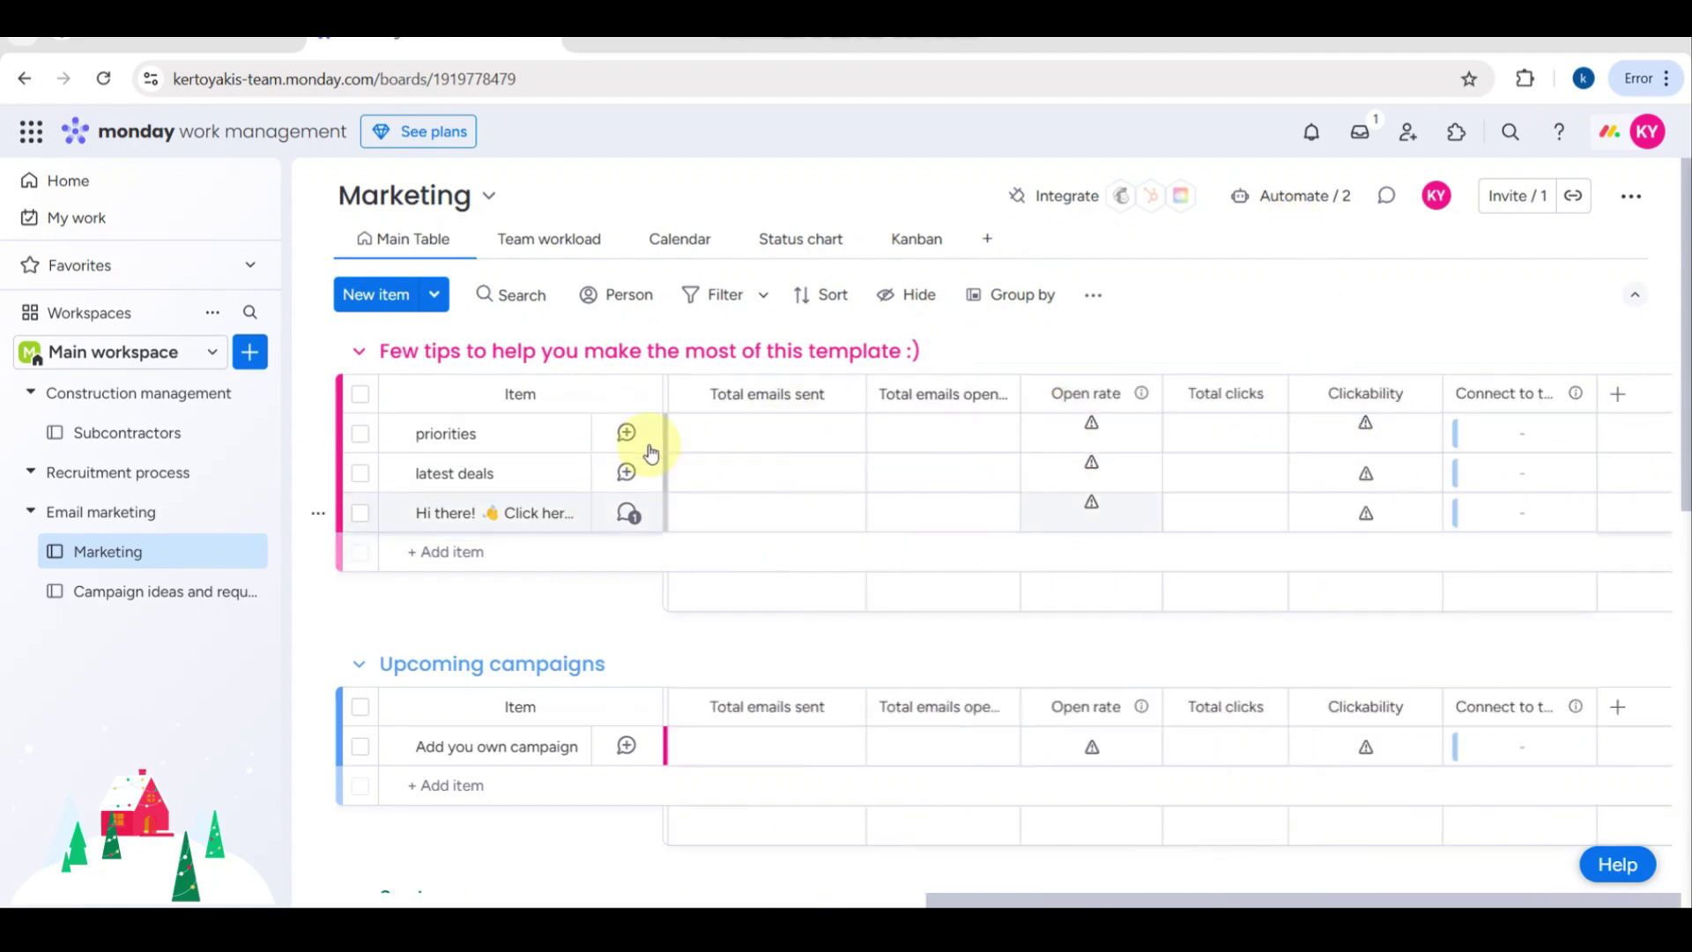
pyautogui.hscroll(-10, 559, 462)
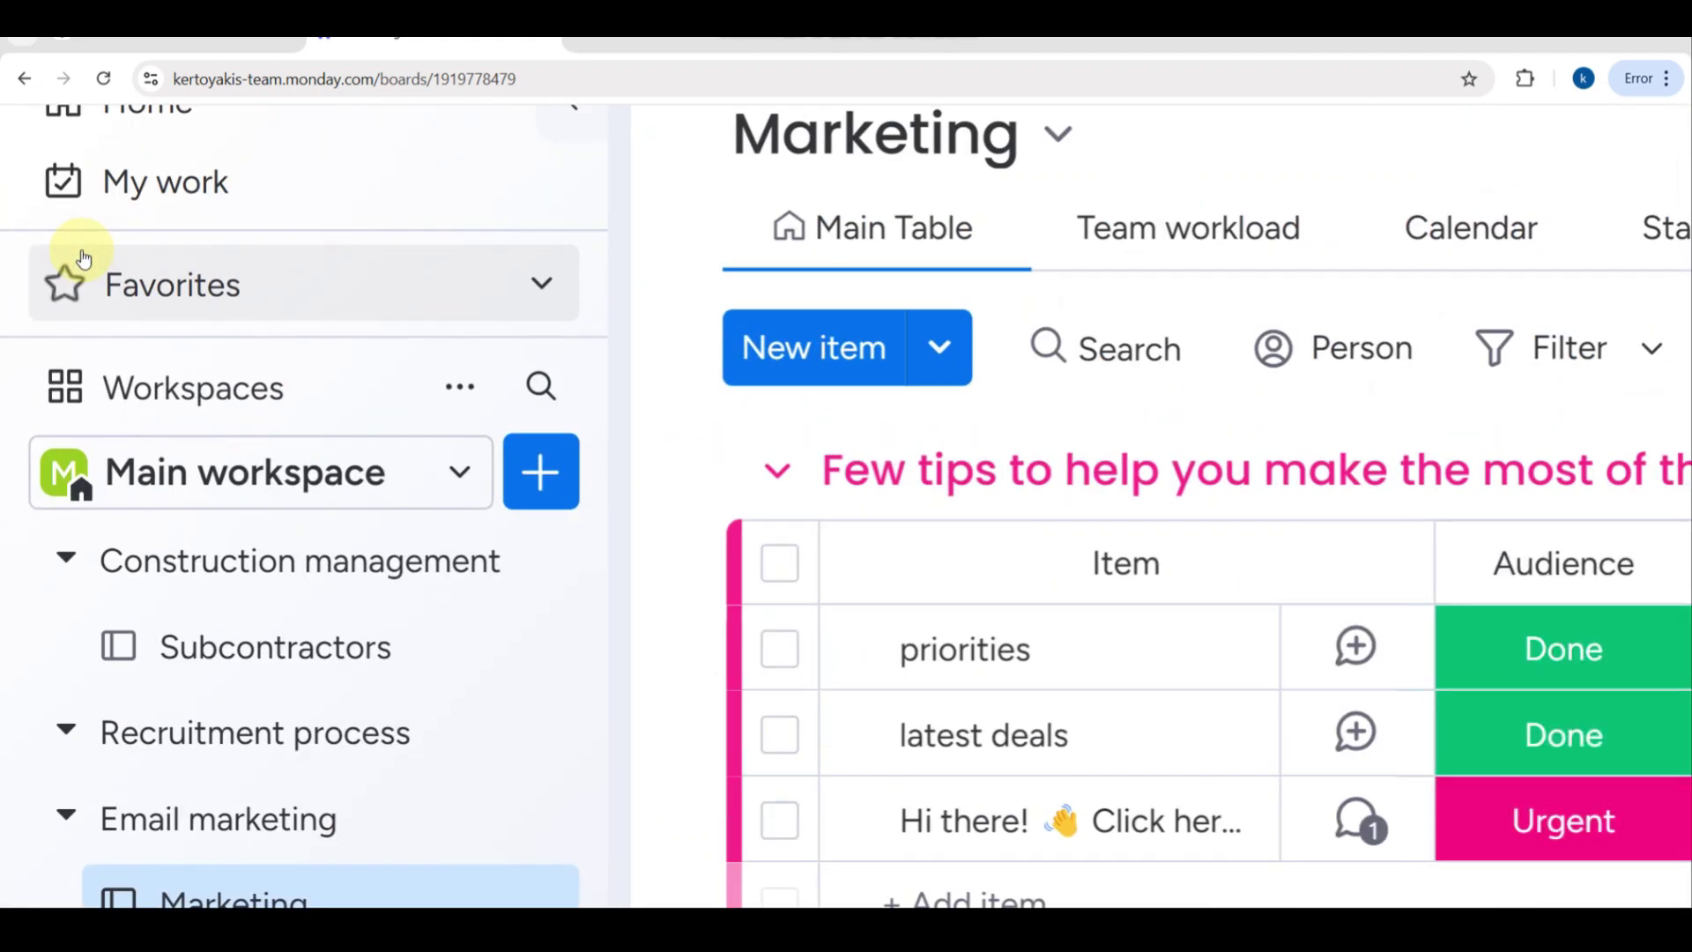
pyautogui.scroll(2, 84, 256)
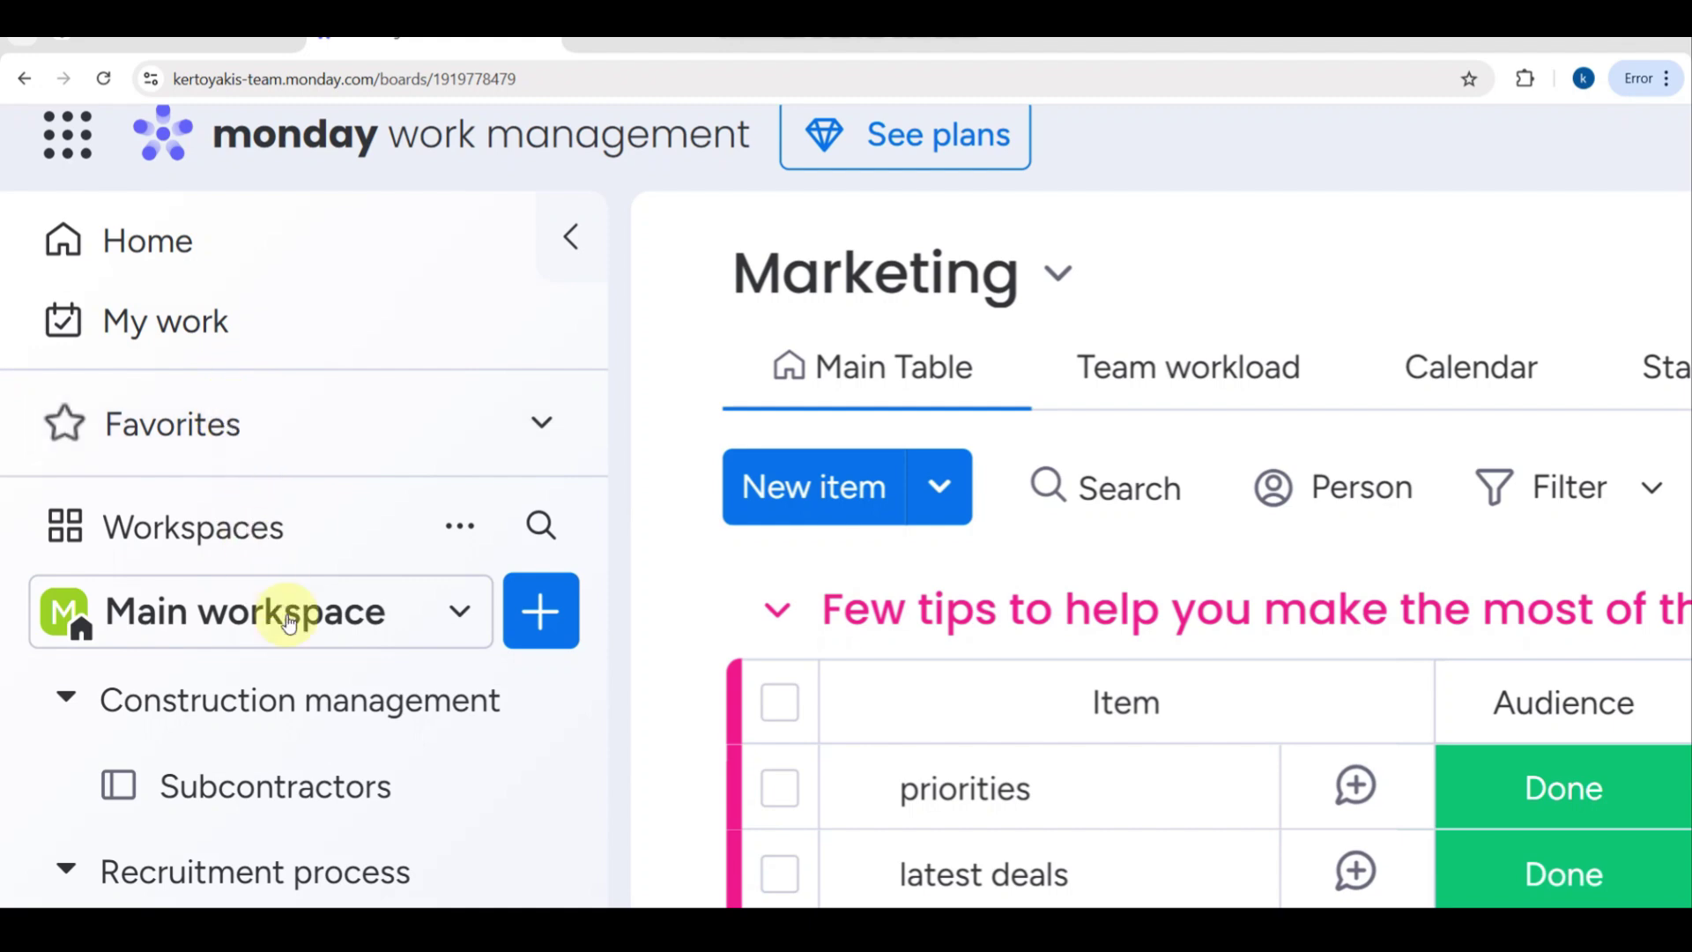
pyautogui.scroll(-3, 291, 651)
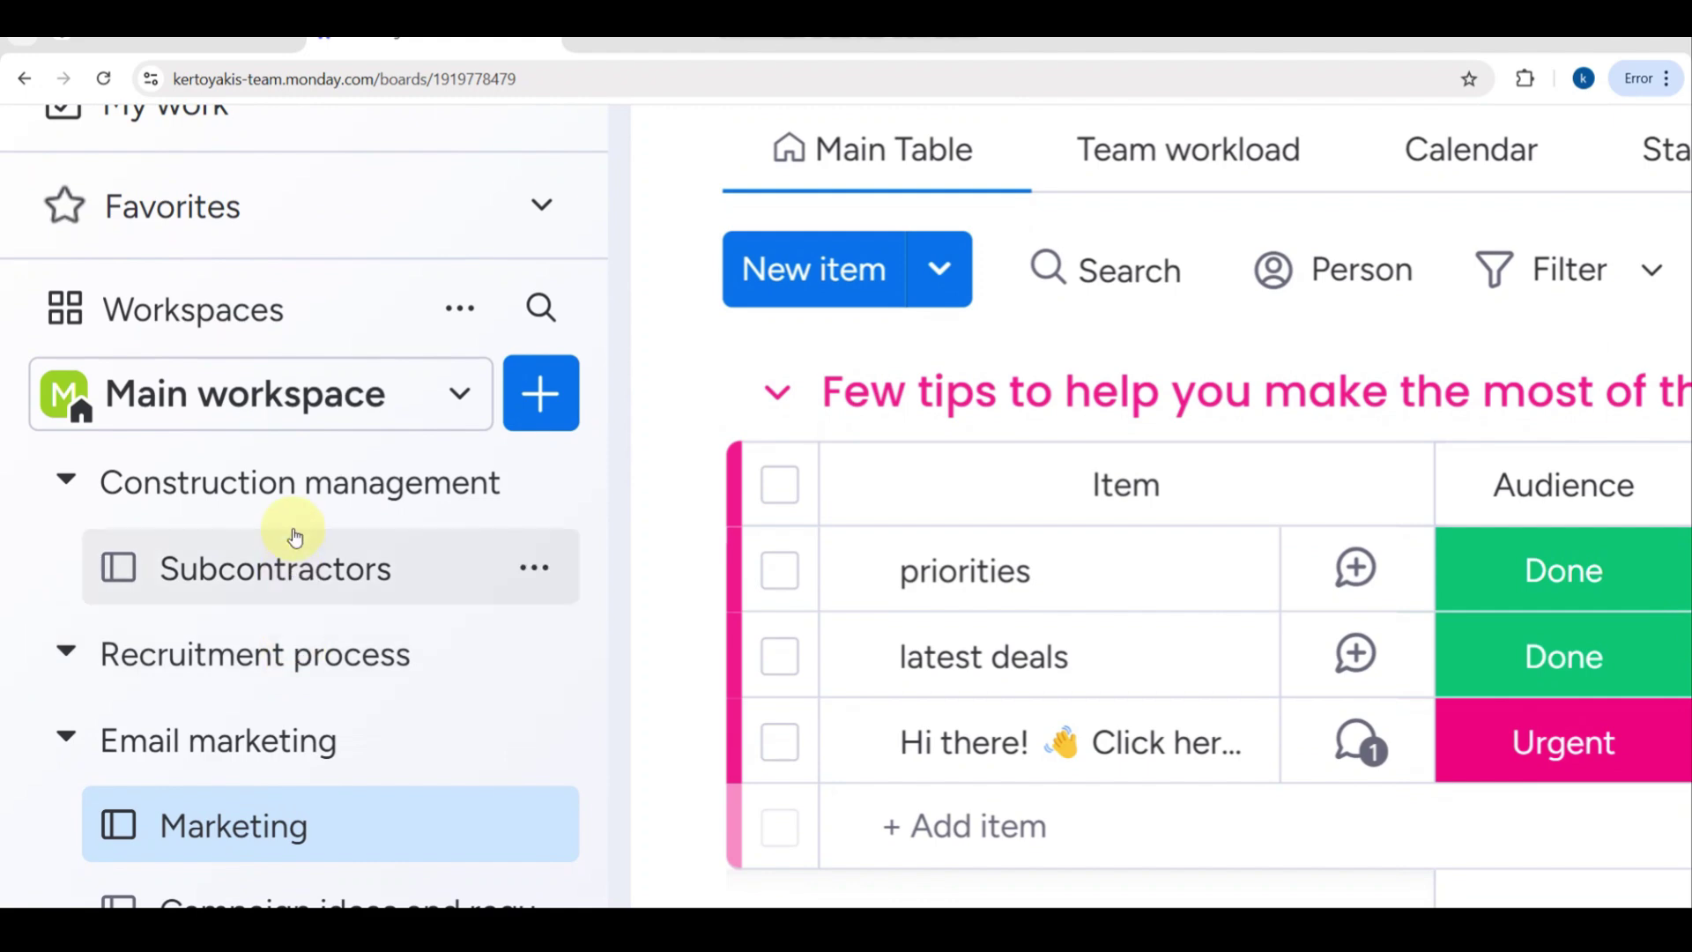
pyautogui.scroll(-3, 234, 649)
pyautogui.hscroll(5, 226, 642)
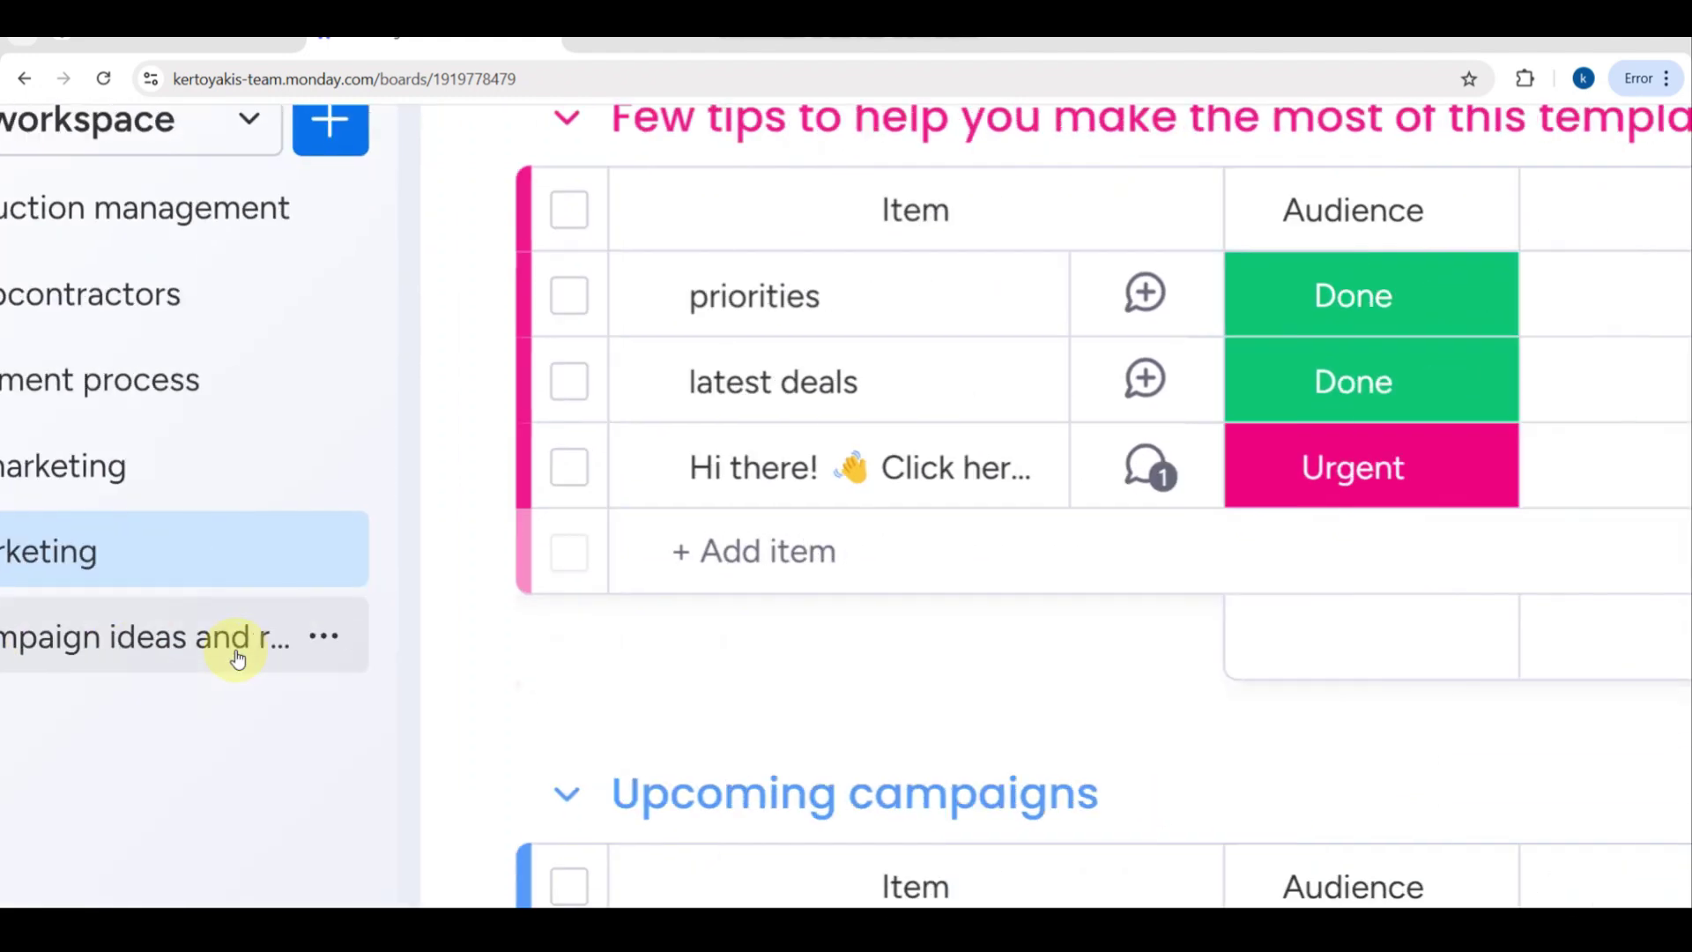
pyautogui.scroll(1, 617, 414)
pyautogui.scroll(4, 625, 416)
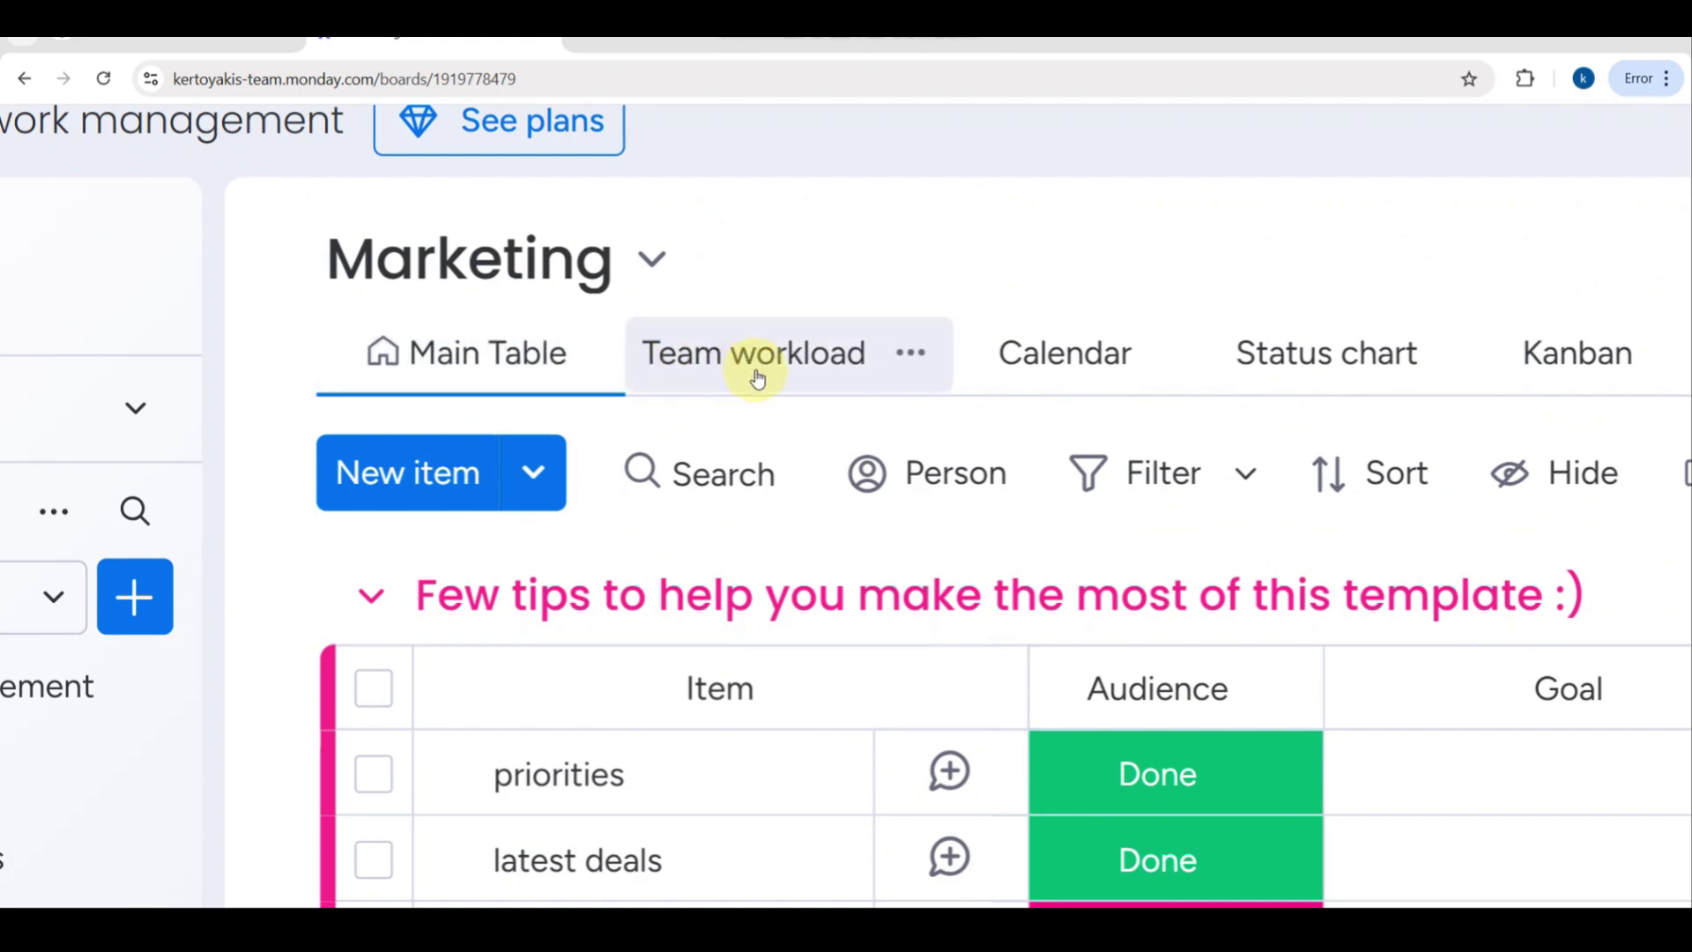
pyautogui.hscroll(3, 758, 379)
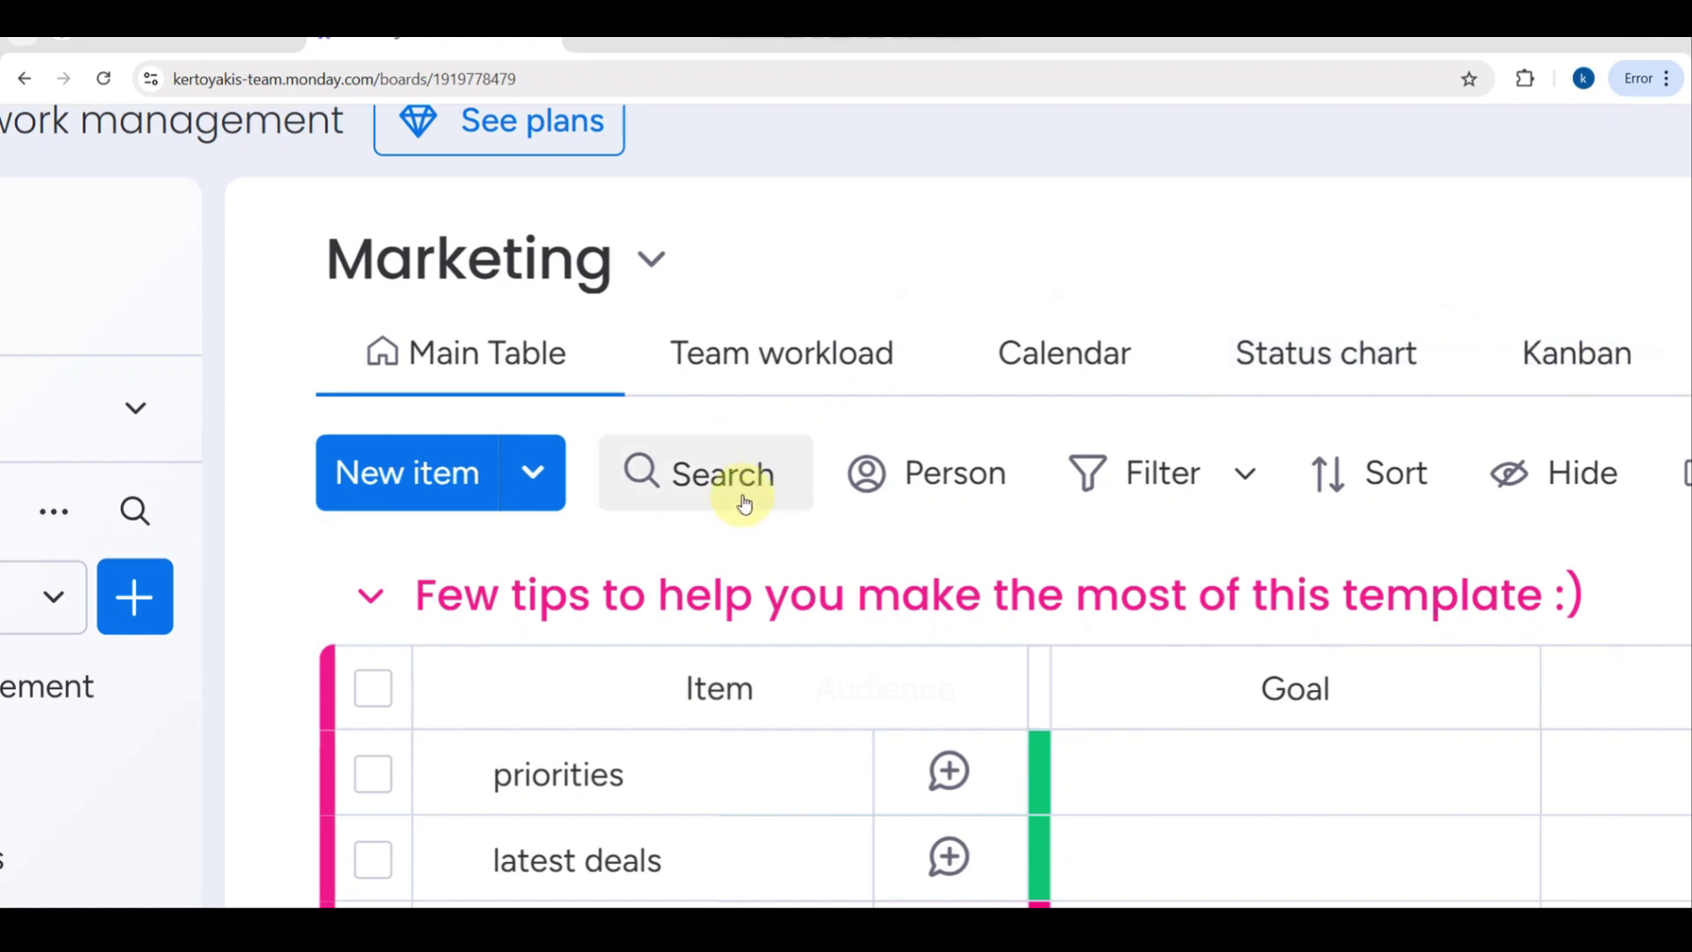
pyautogui.scroll(-1, 1226, 596)
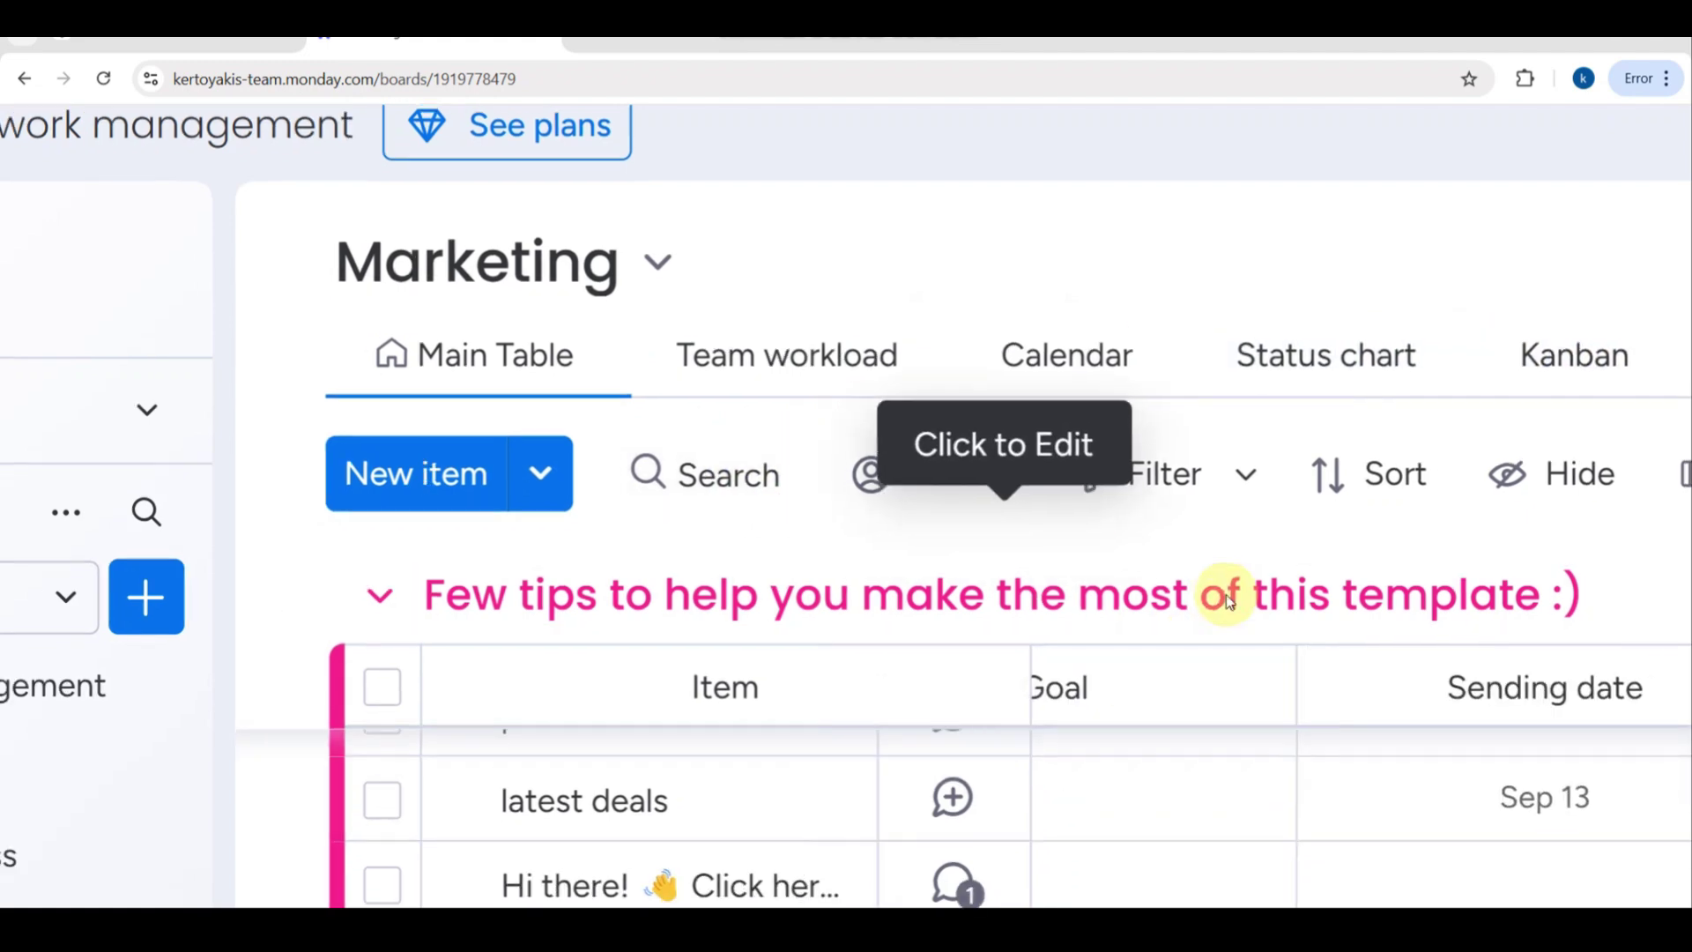
pyautogui.scroll(-2, 1229, 600)
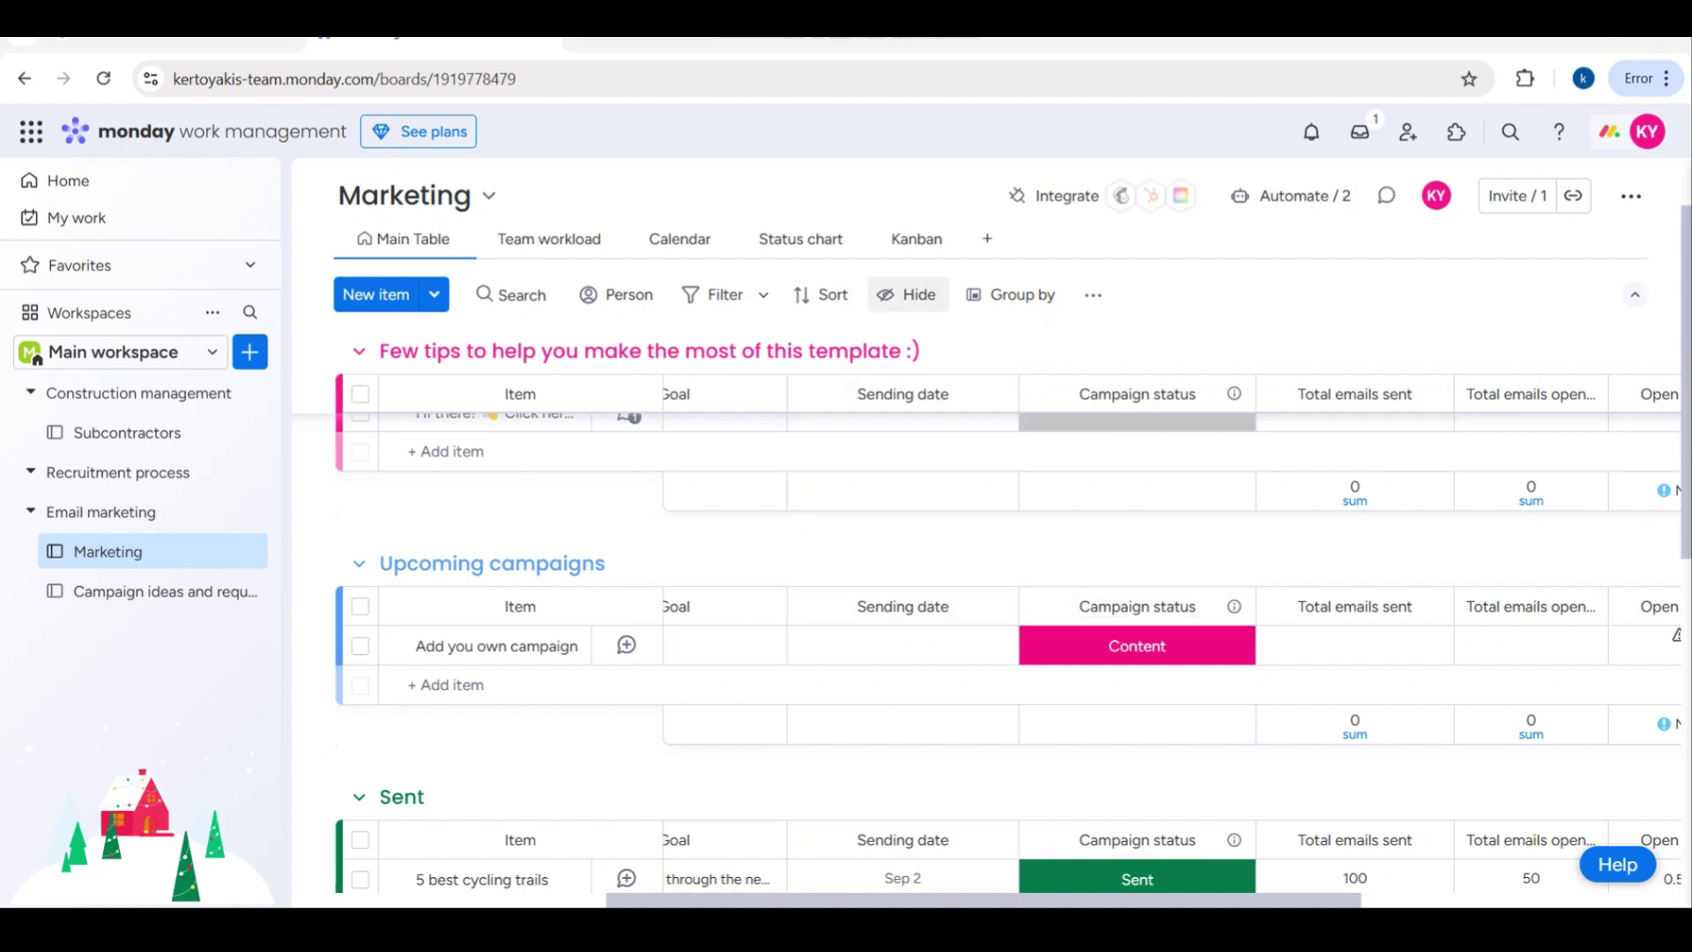
# Step: Add a Form view to the Marketing board
pyautogui.scroll(1, 1014, 617)
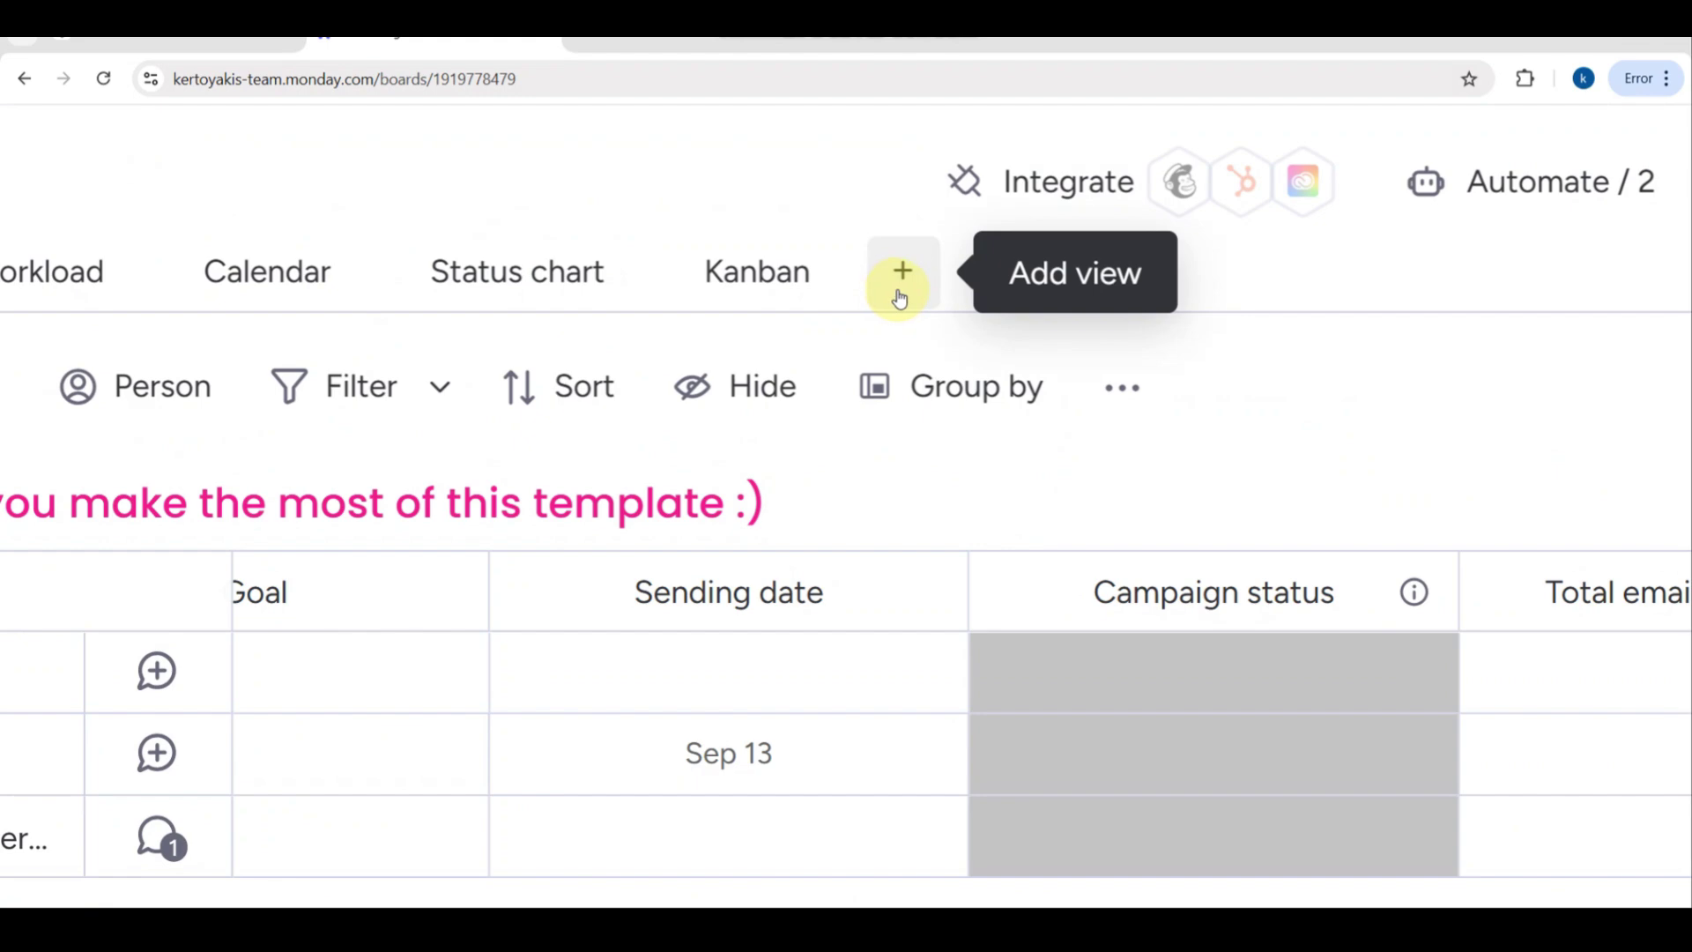
pyautogui.click(899, 295)
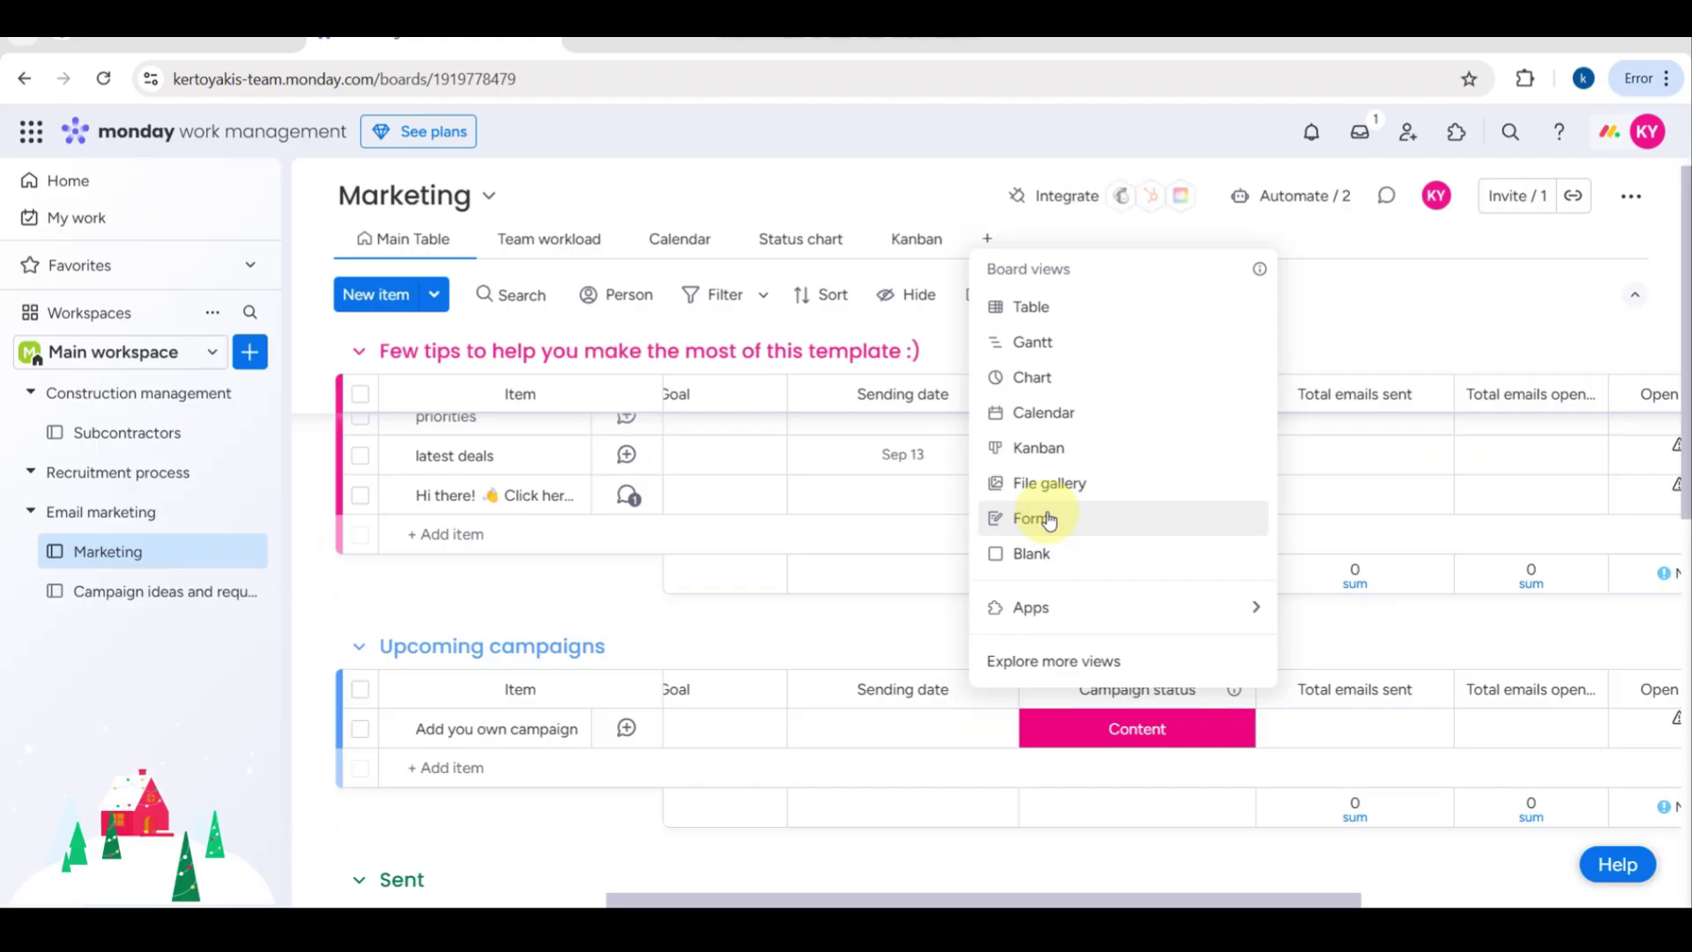
pyautogui.click(1048, 520)
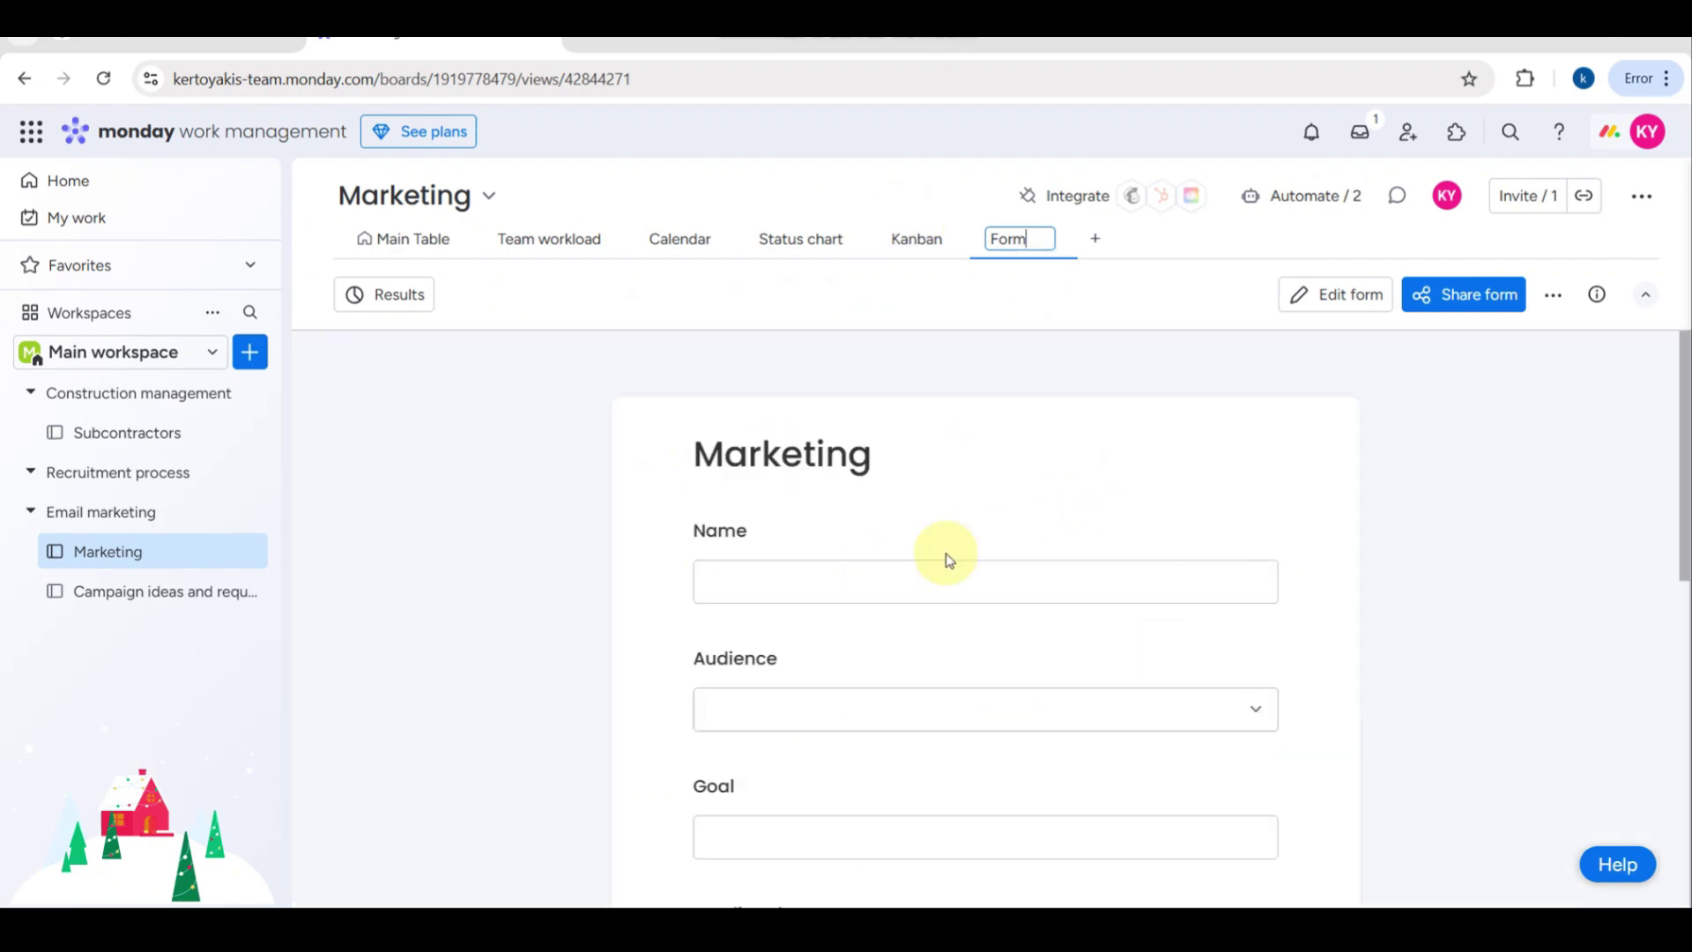
# Step: Review the Marketing form's fields and enter "Test team" as the Name
pyautogui.scroll(-3, 908, 579)
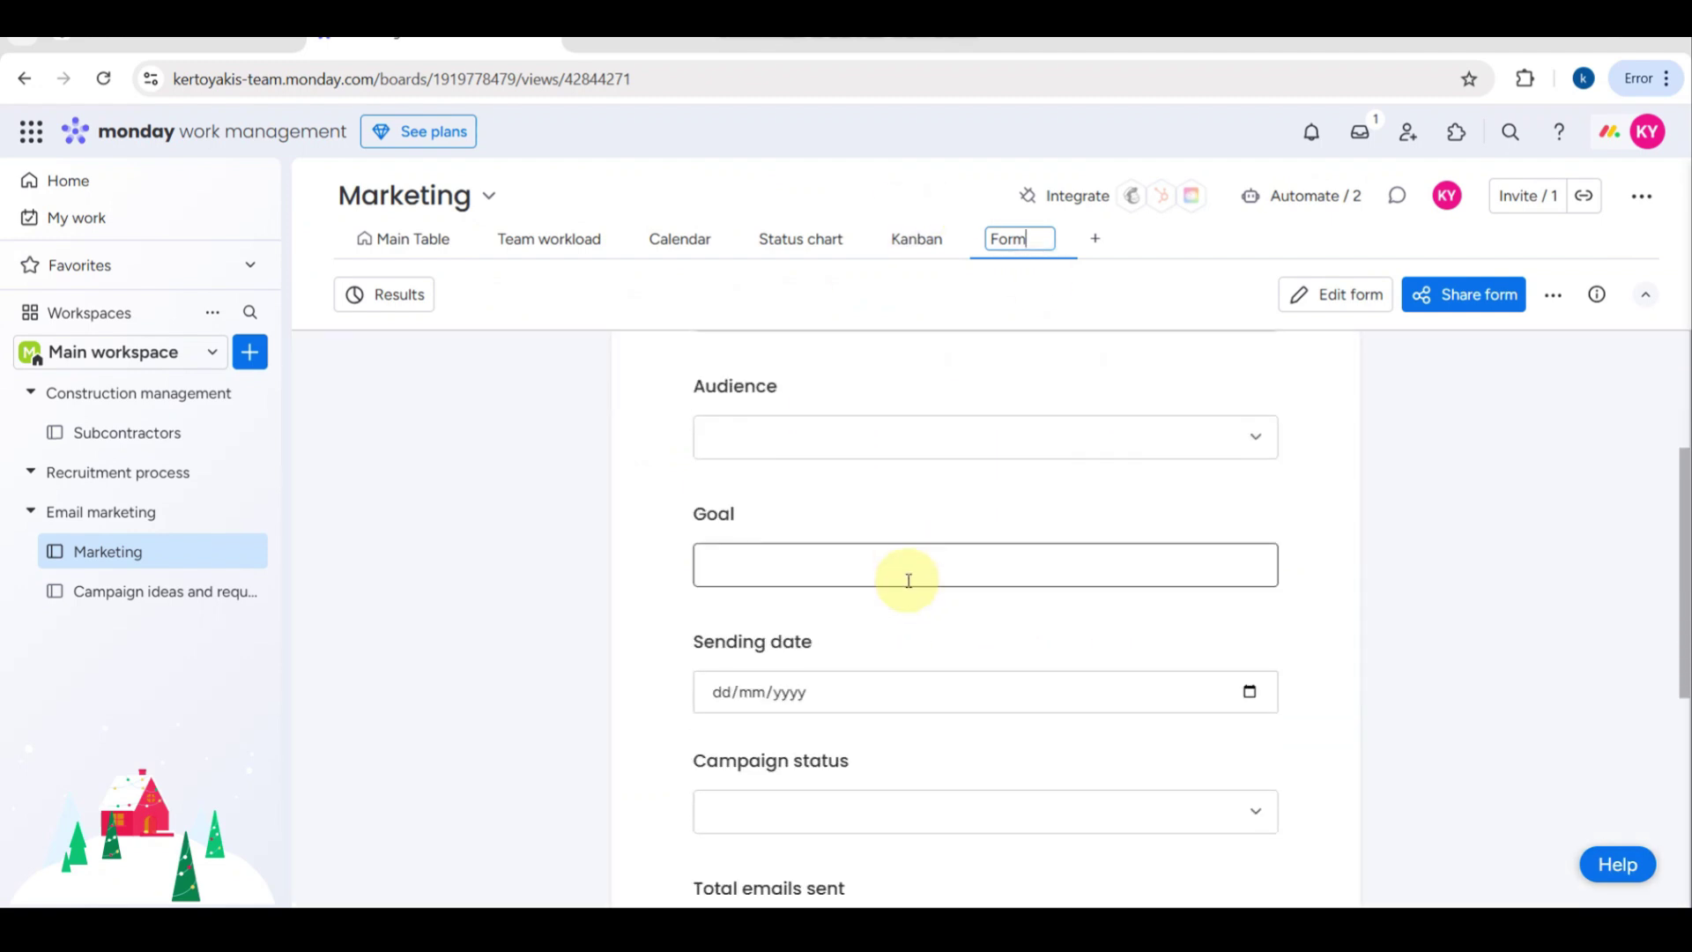
pyautogui.scroll(3, 908, 579)
pyautogui.click(753, 551)
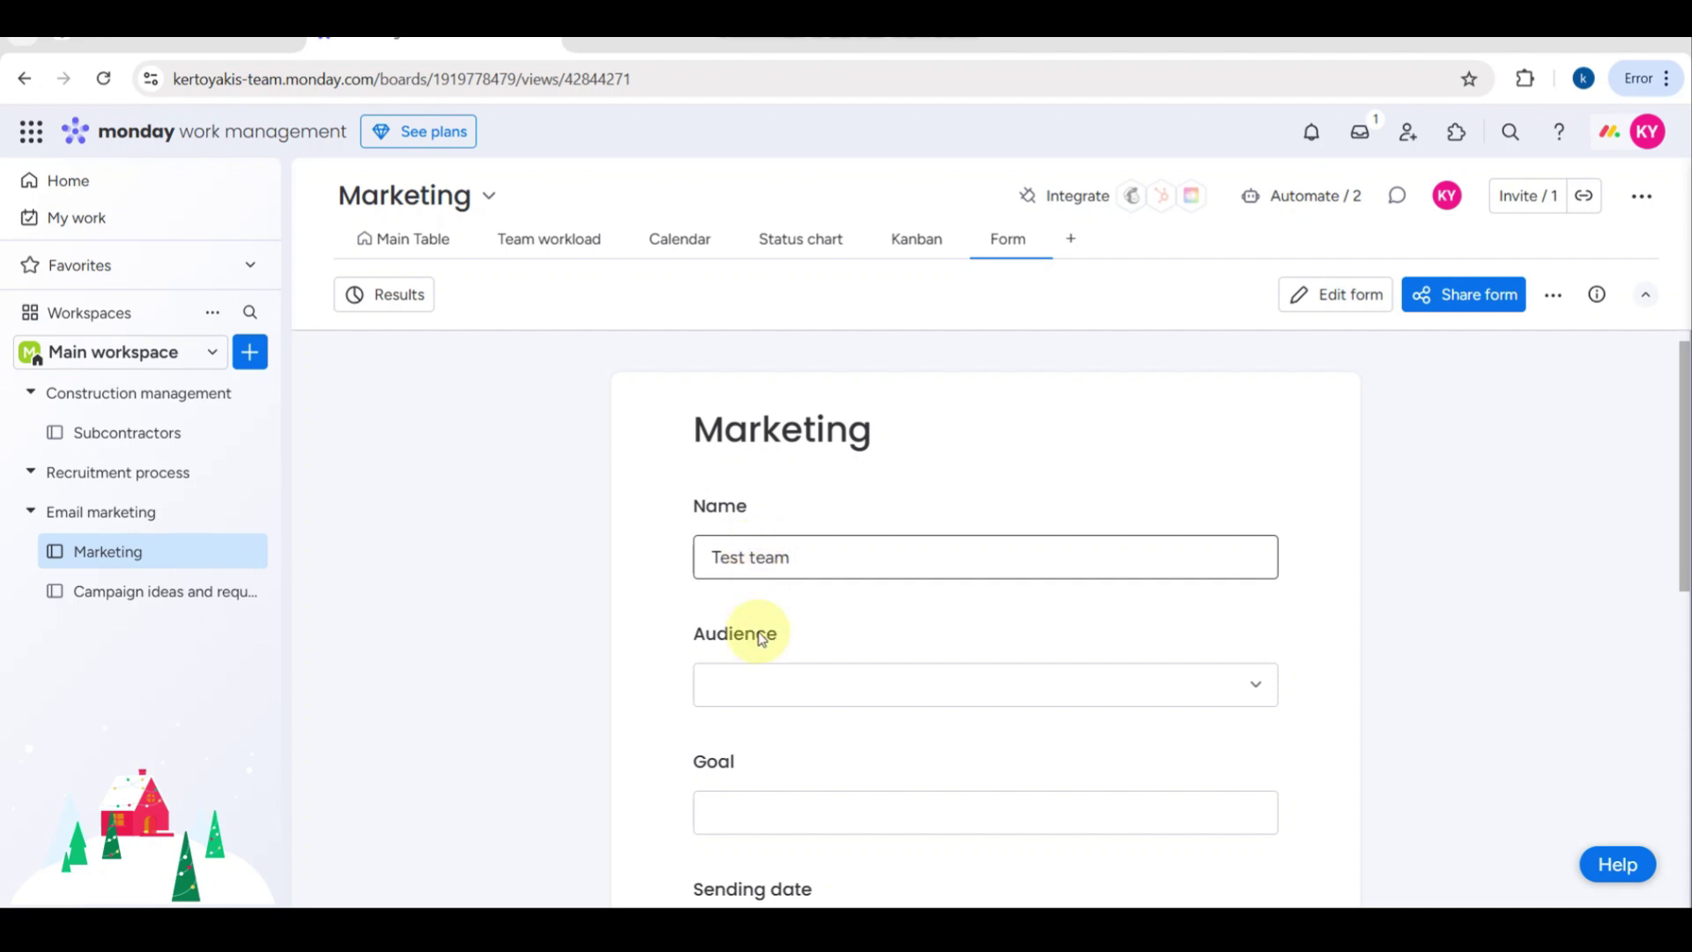
# Step: Set the form's Audience to "Past customers" and enter "to identify past customers" as the Goal
pyautogui.click(756, 696)
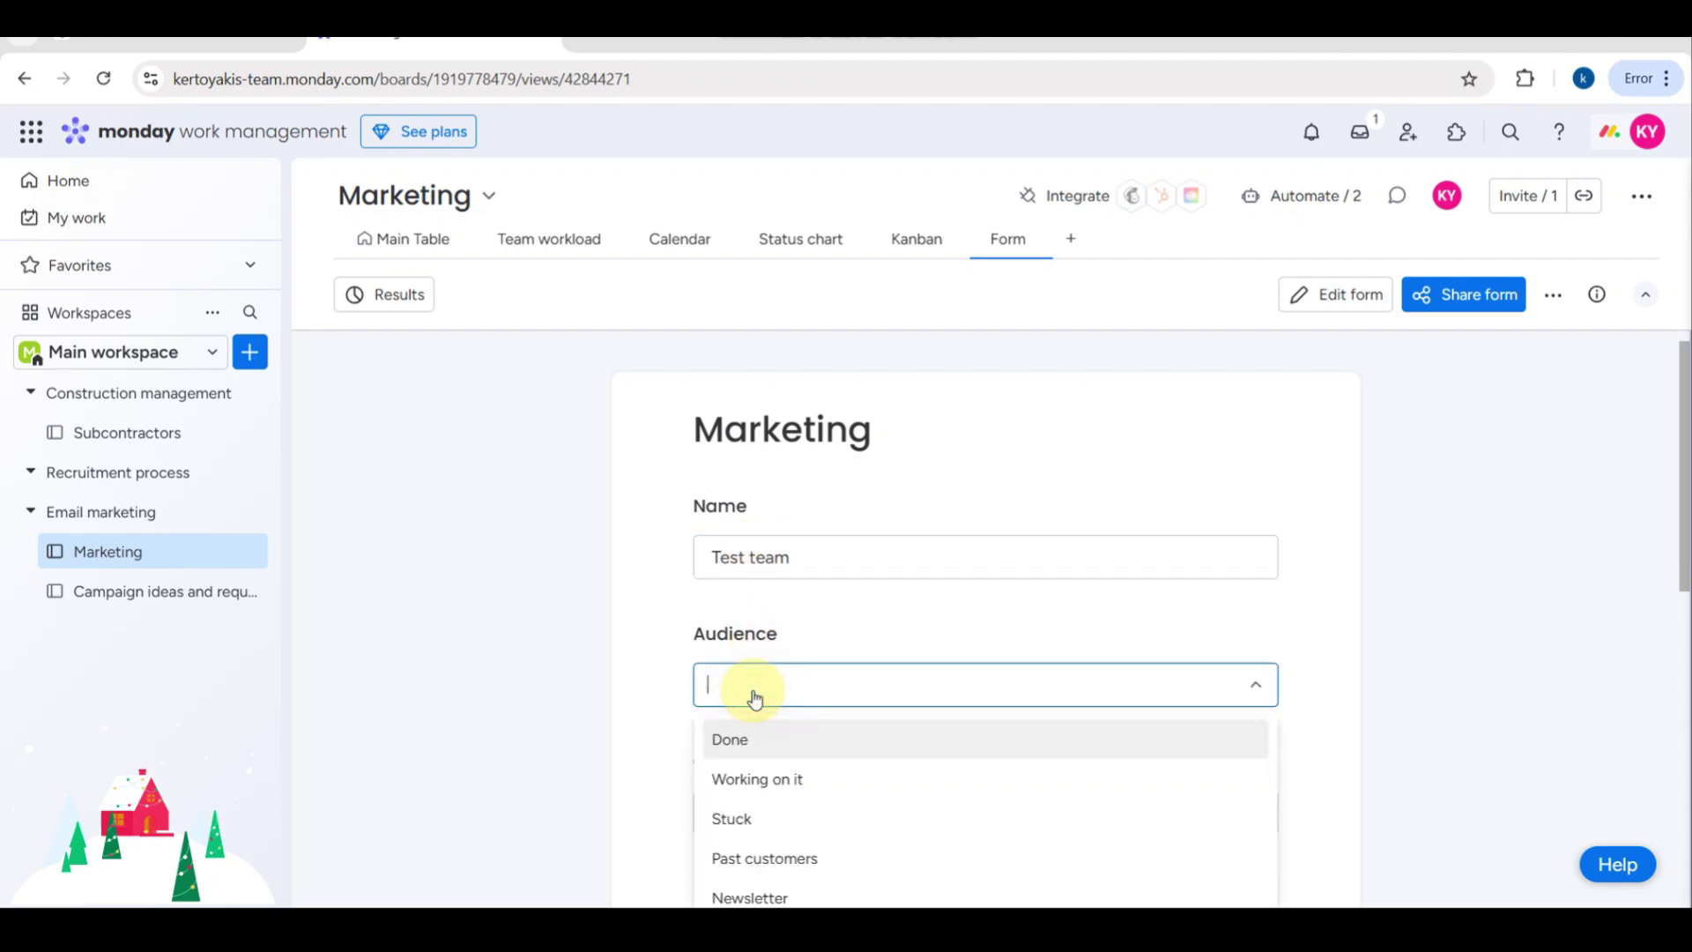
pyautogui.scroll(-2, 751, 696)
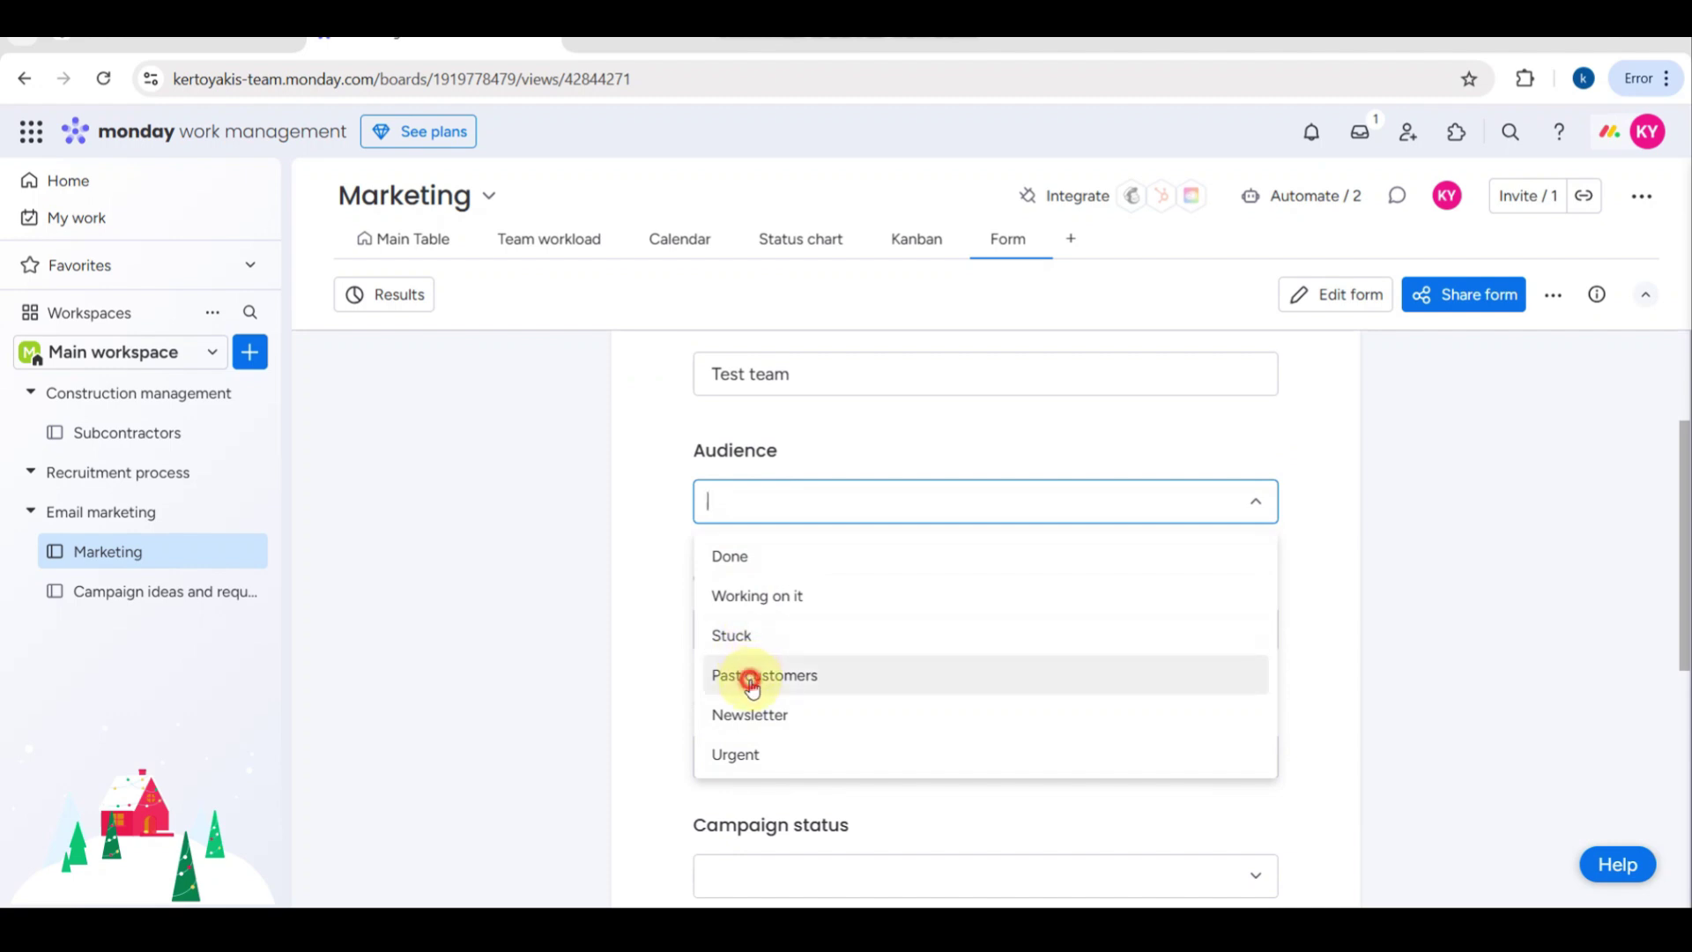
pyautogui.click(752, 679)
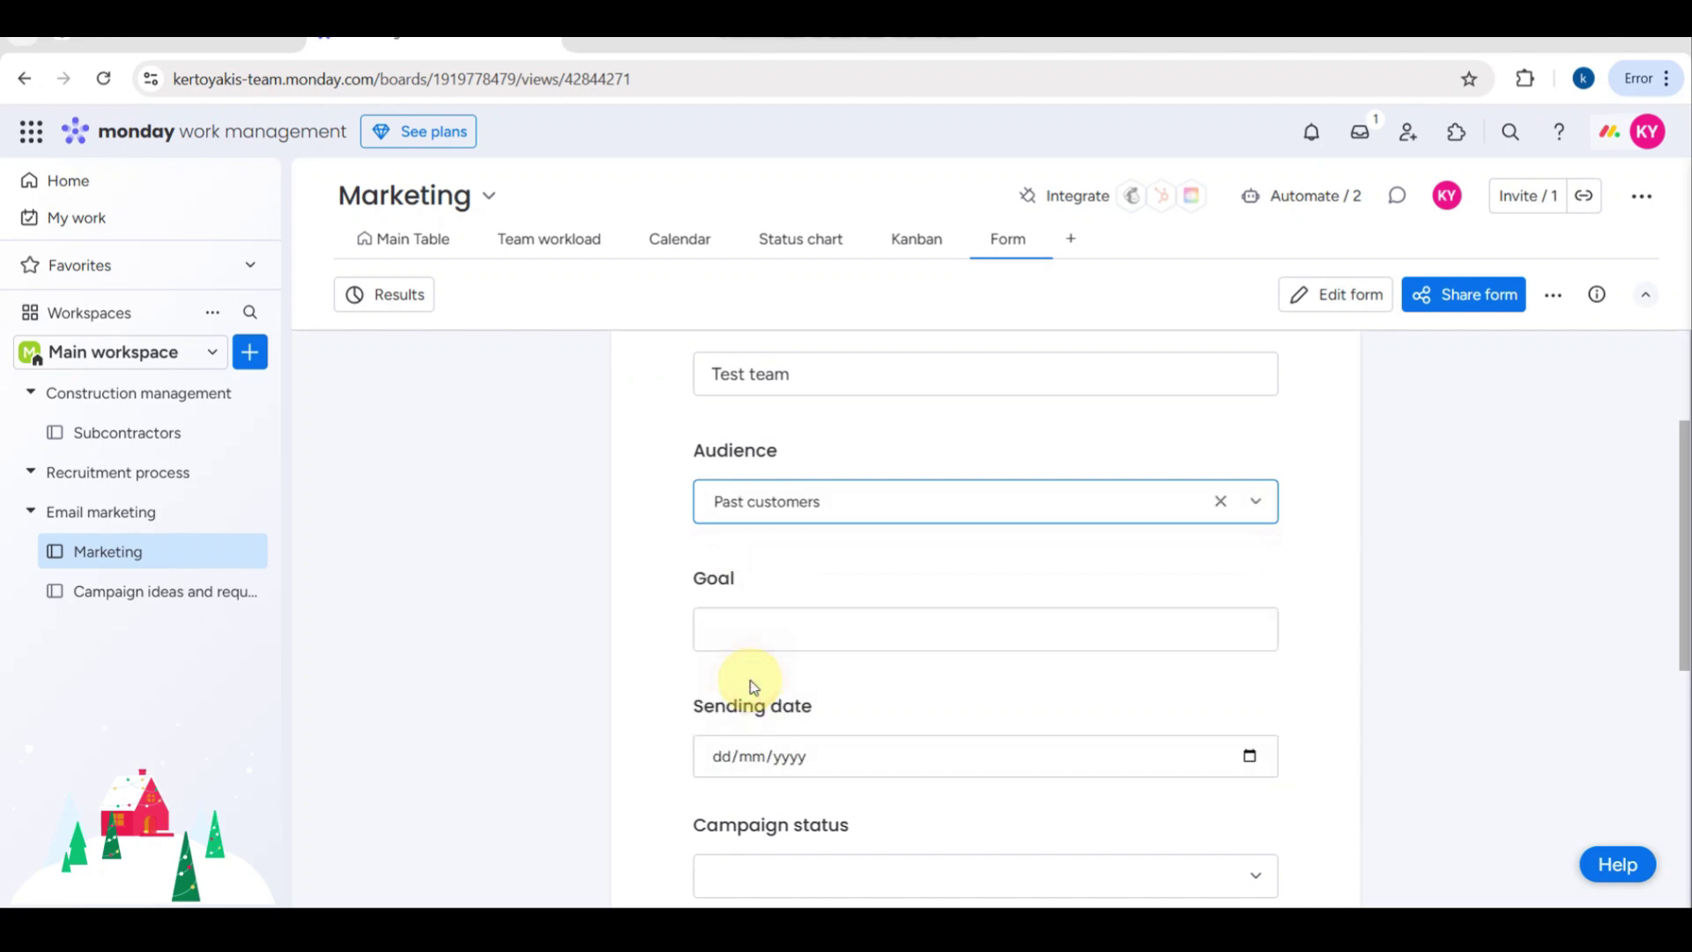
pyautogui.click(715, 643)
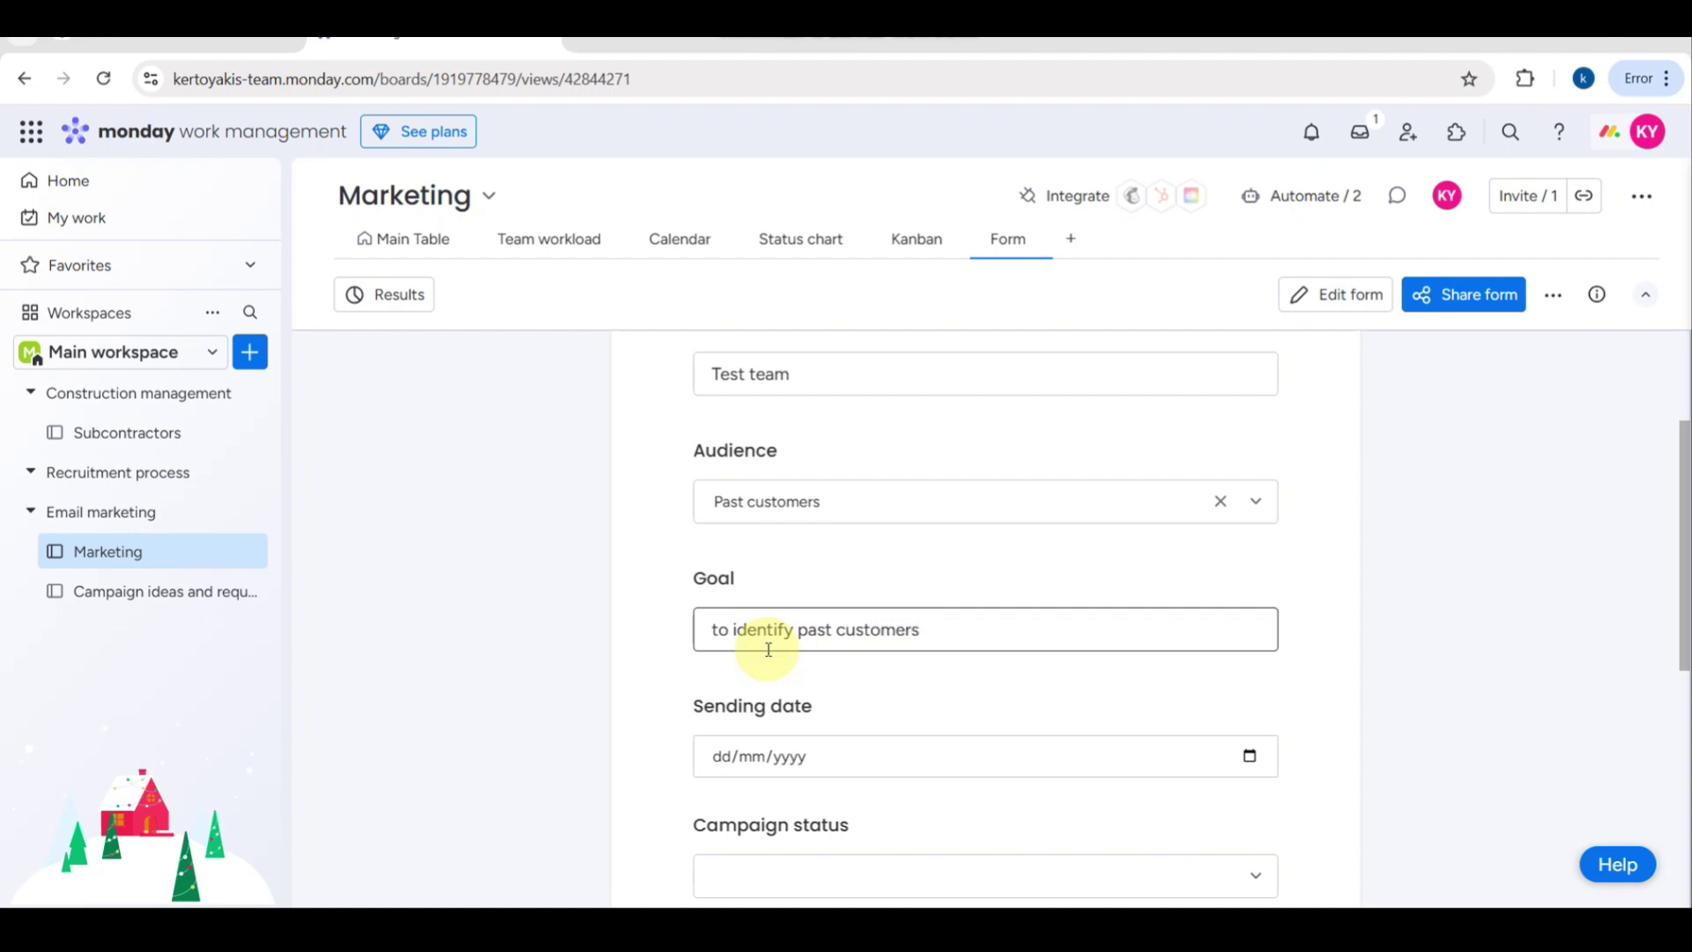
# Step: Set the form's Sending date to 03/12/2024 and its Campaign status to "Sent"
pyautogui.scroll(-2, 767, 706)
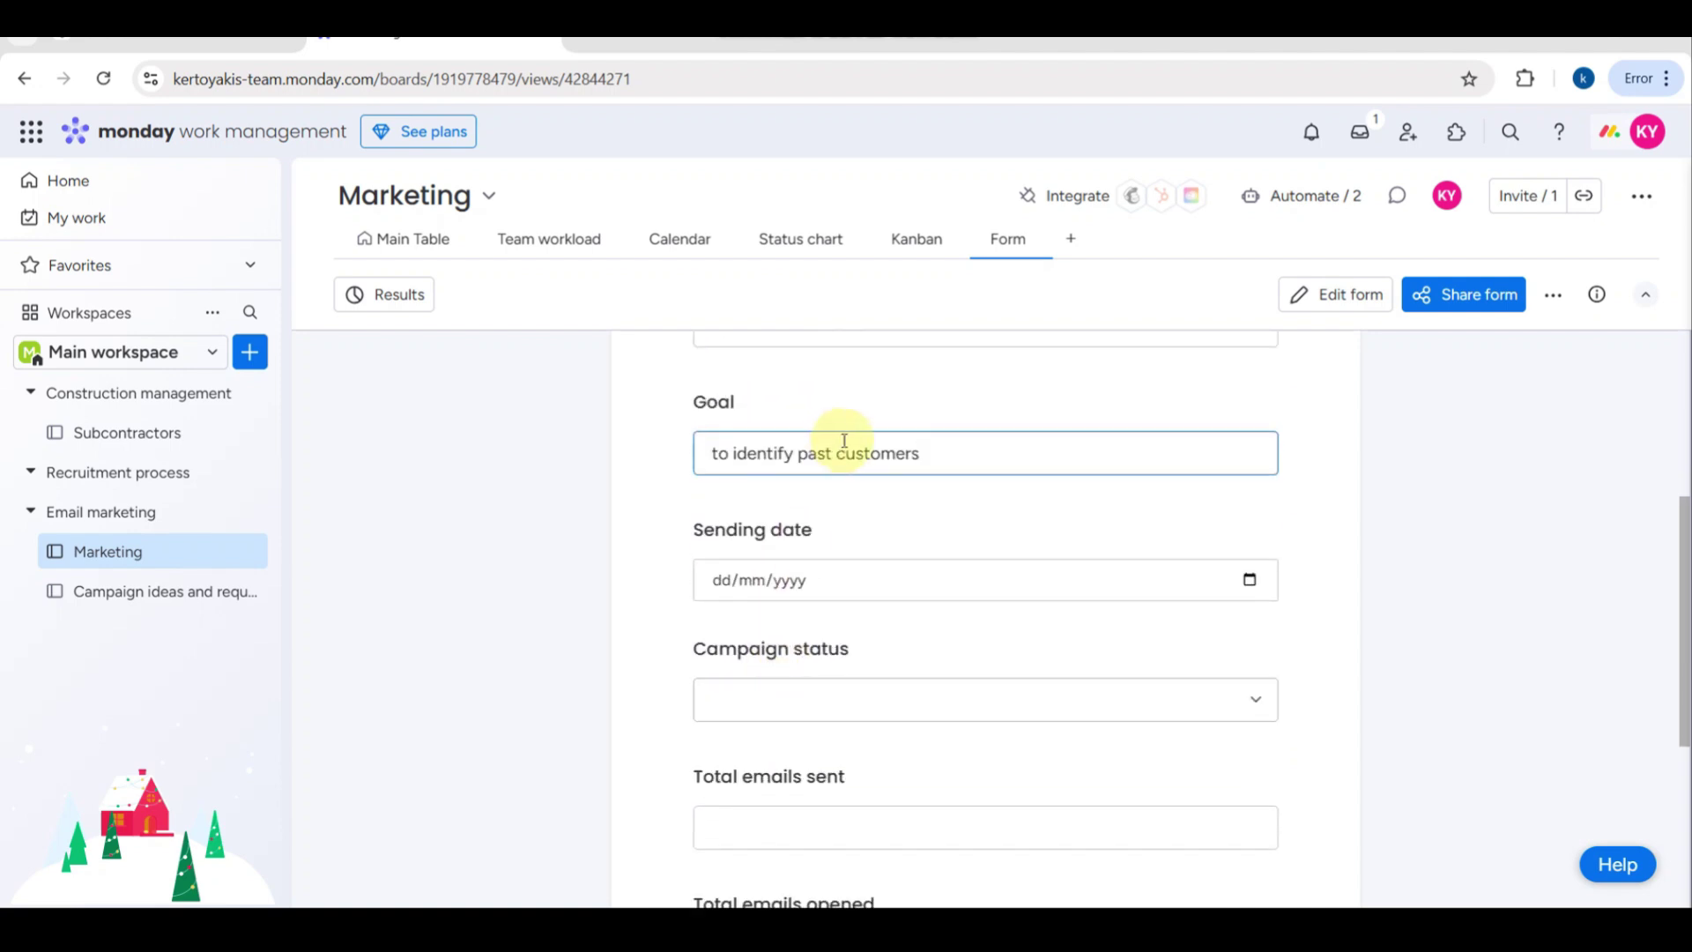
pyautogui.click(730, 579)
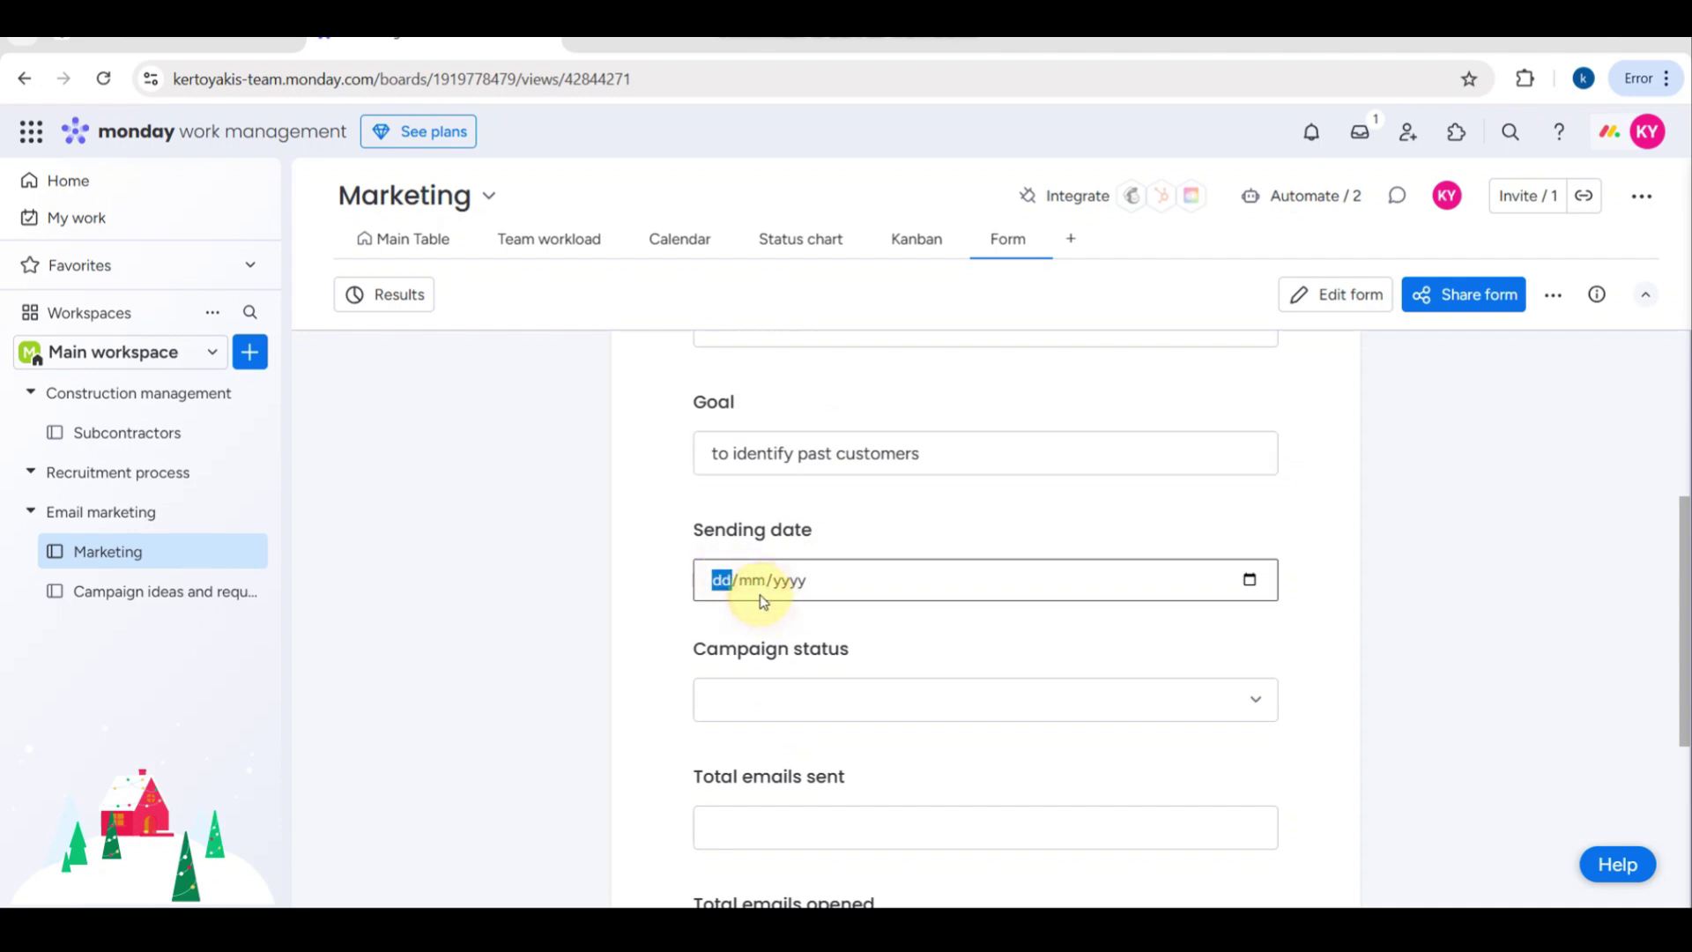
pyautogui.click(754, 589)
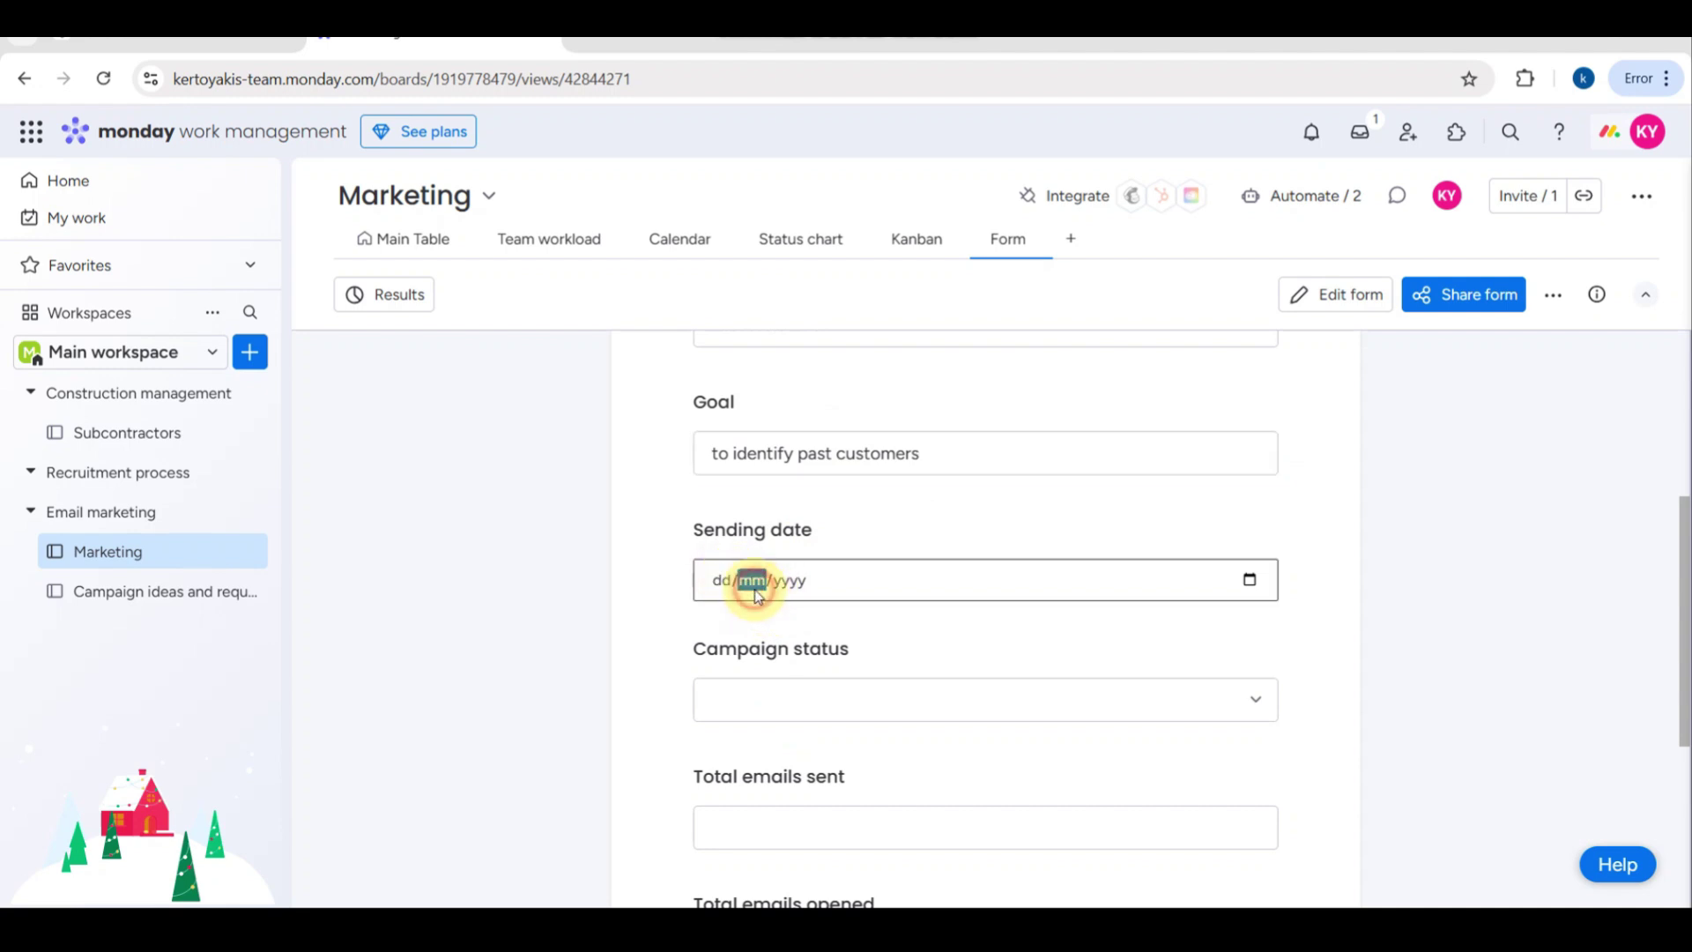
pyautogui.click(1250, 583)
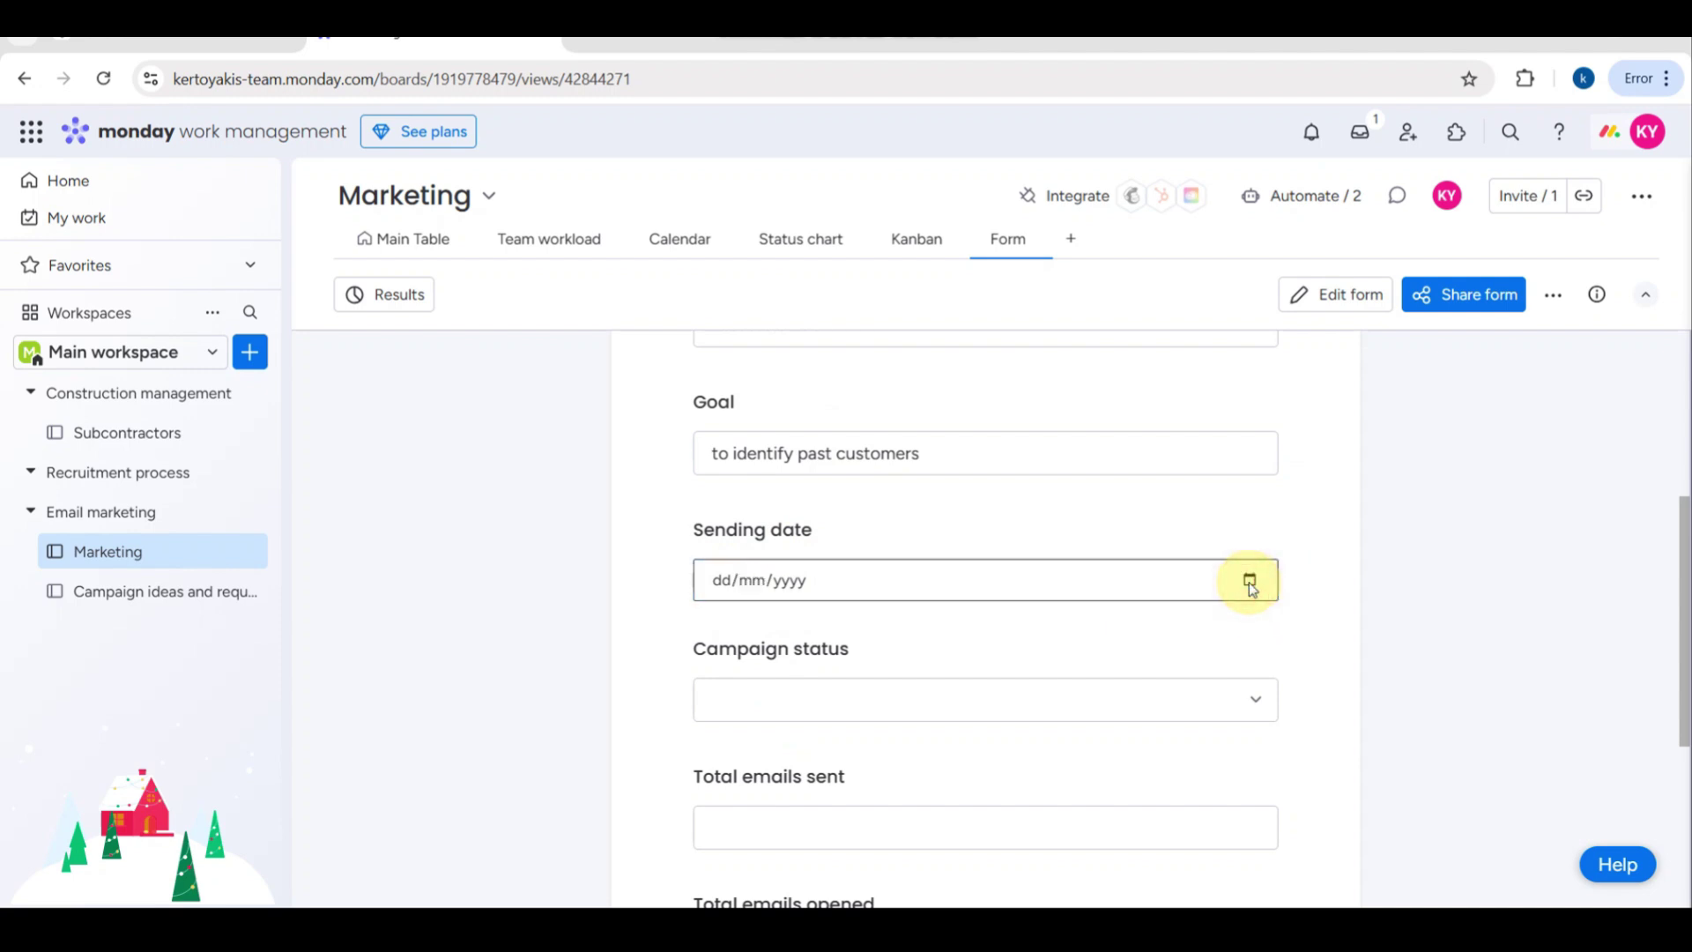
pyautogui.click(797, 347)
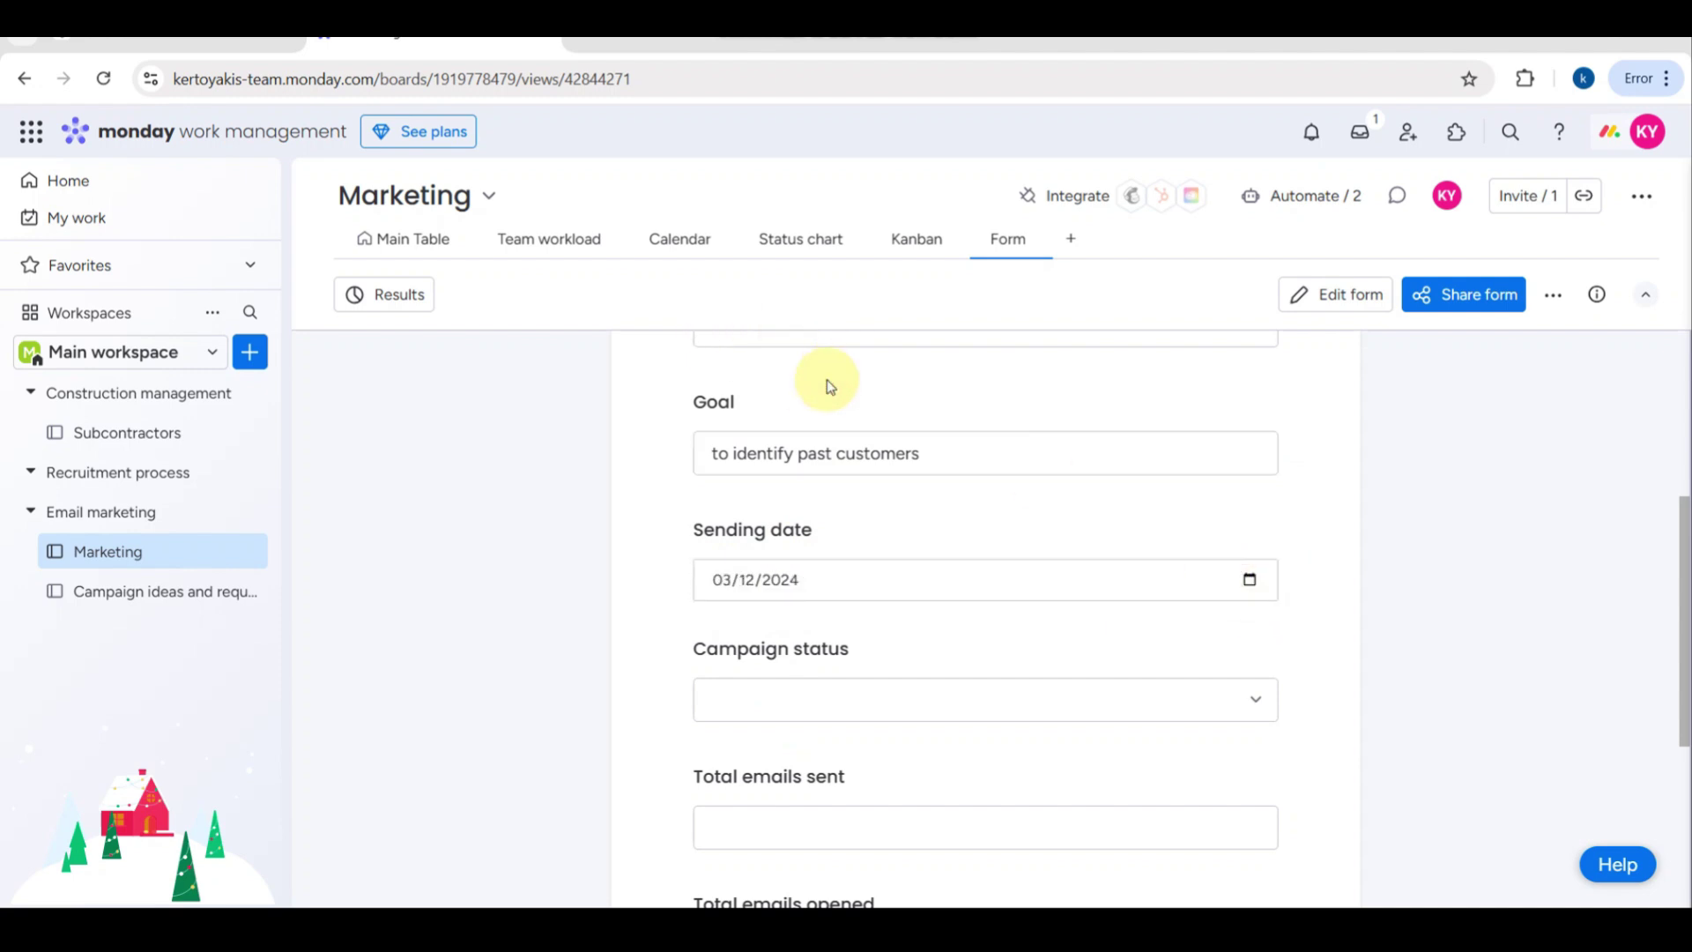
pyautogui.scroll(-2, 846, 626)
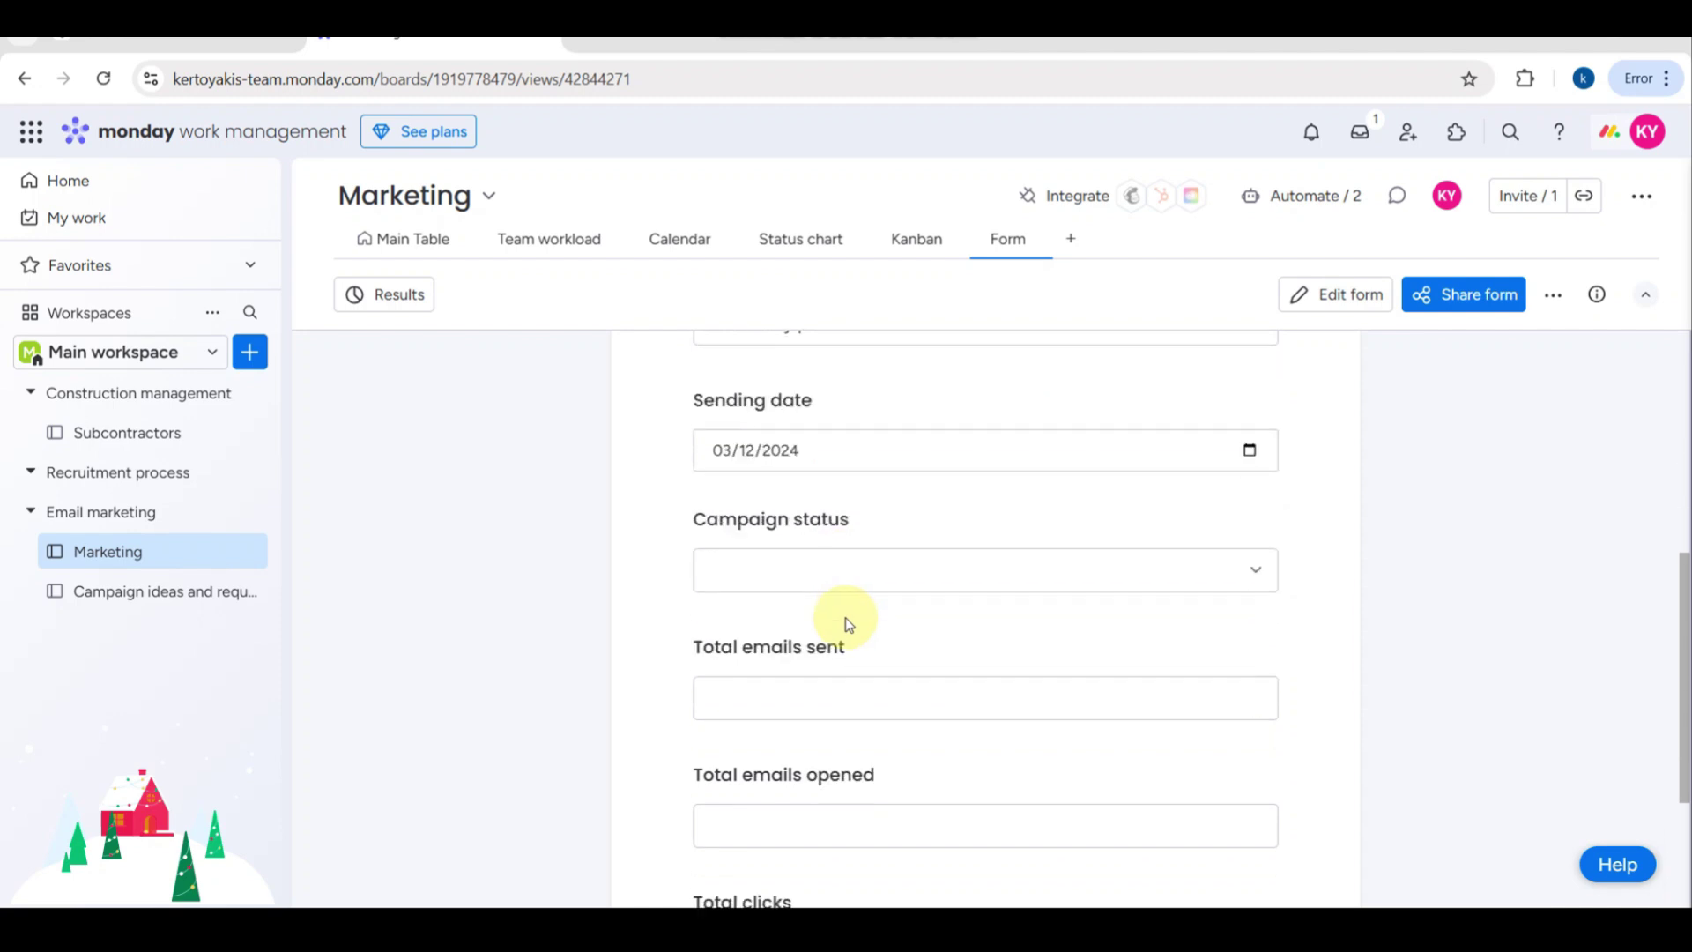
pyautogui.click(777, 580)
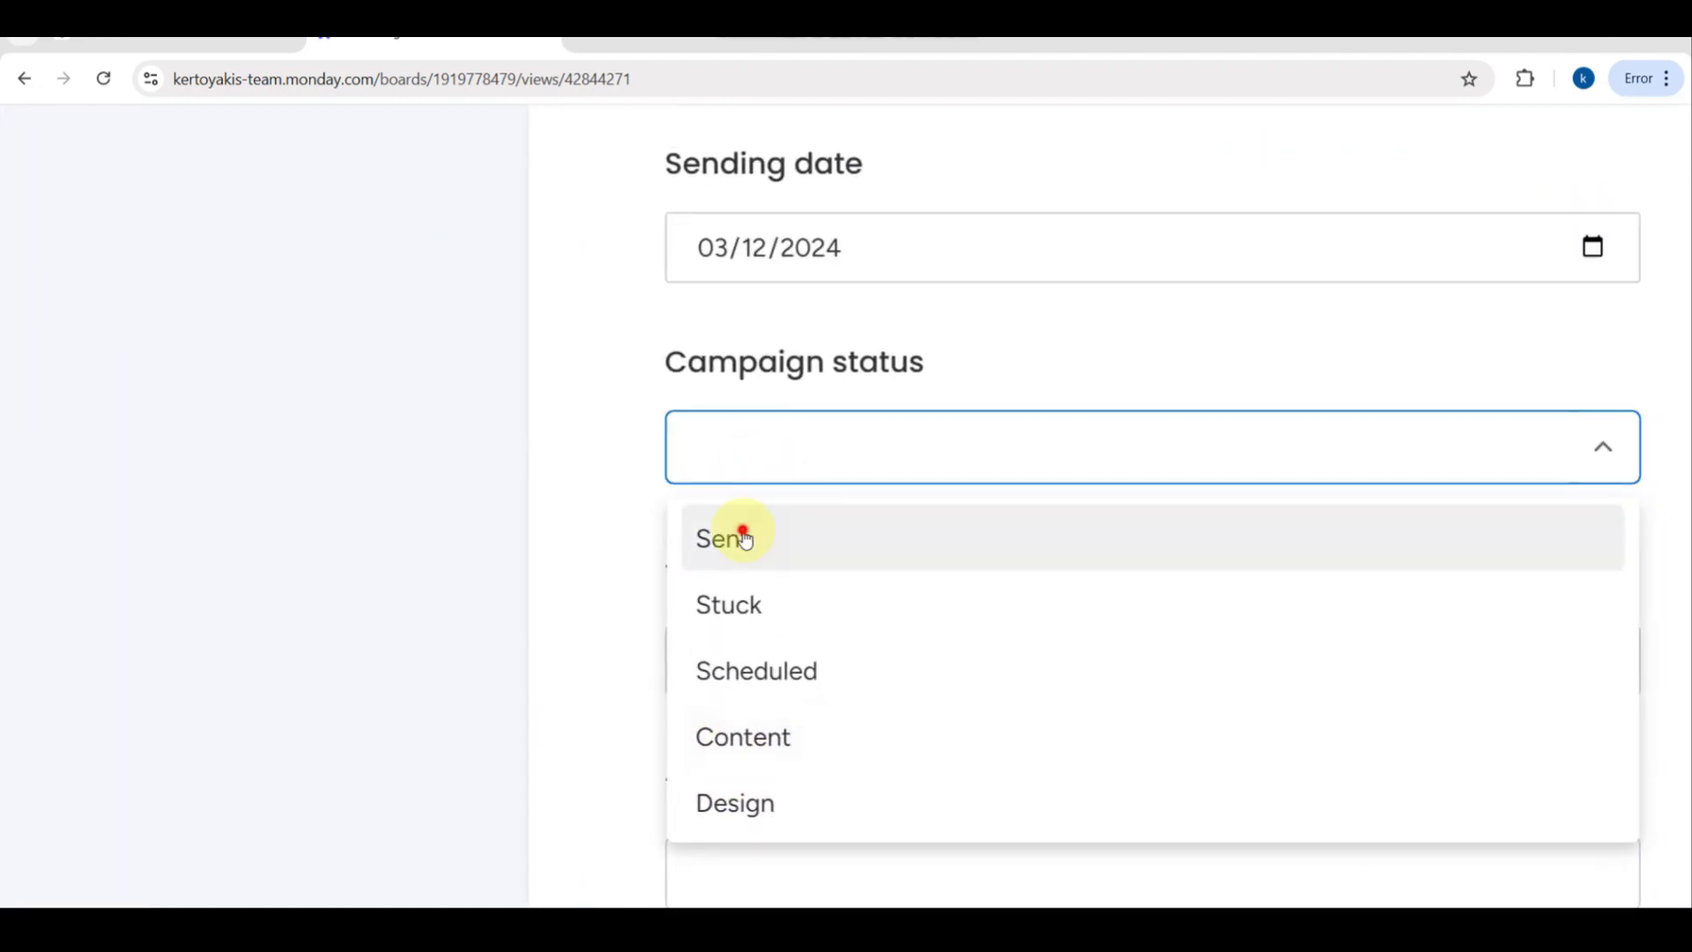
pyautogui.click(744, 539)
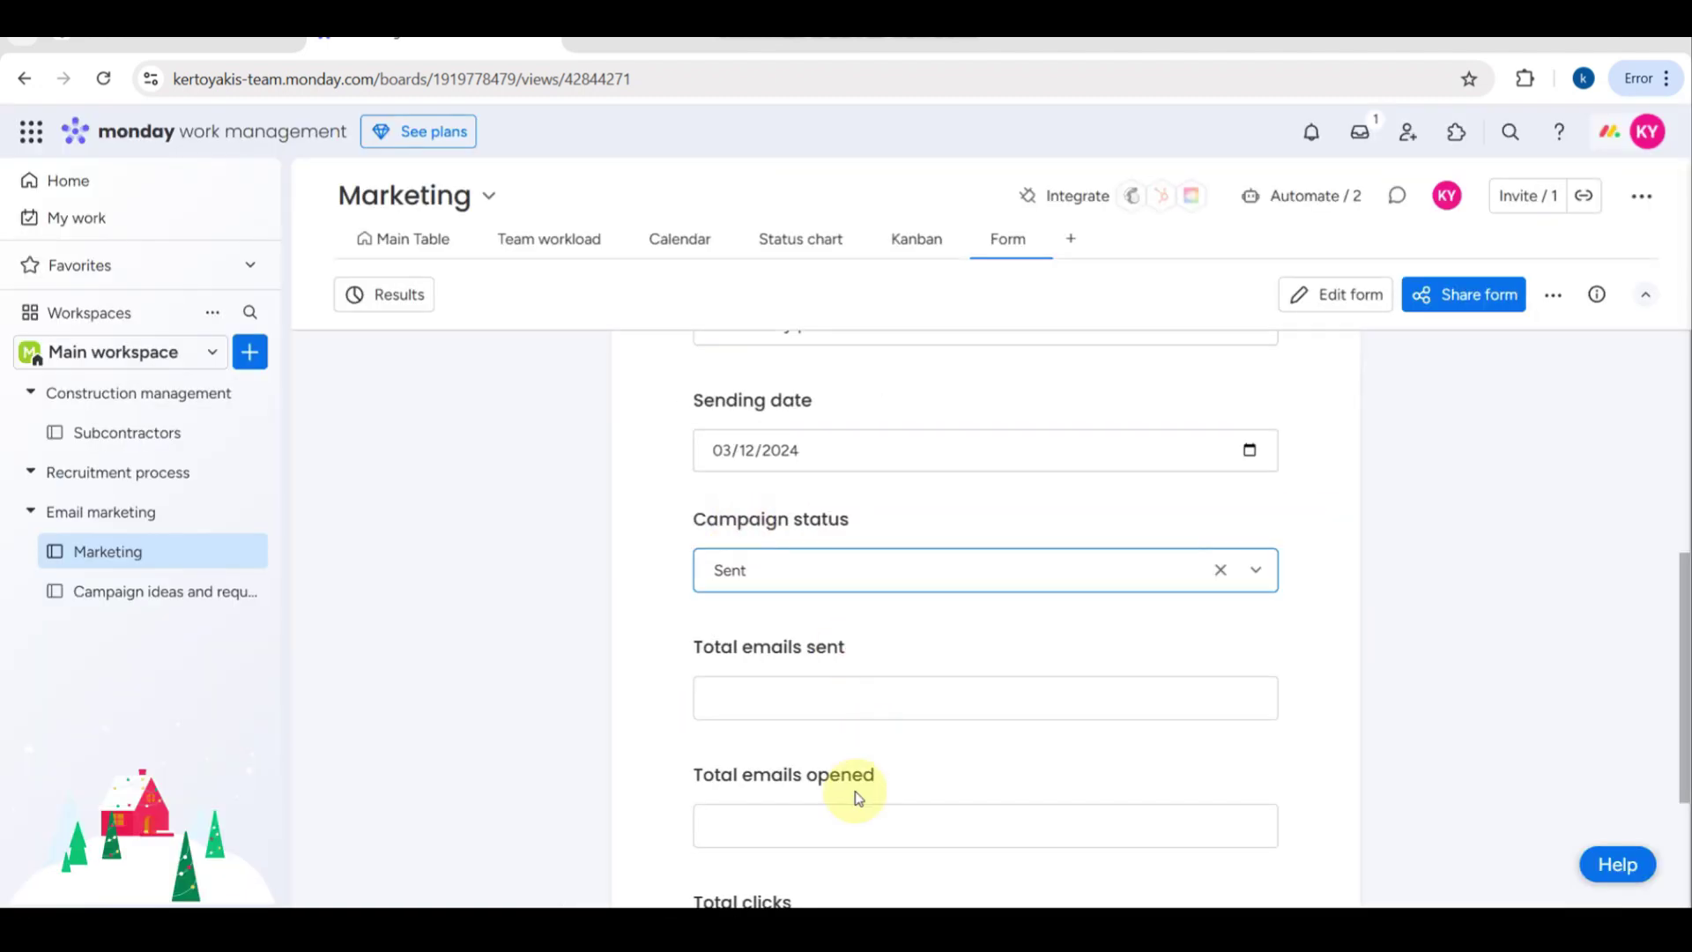
# Step: Enter 30 for Total emails sent and 21 for Total emails opened in the Marketing form
pyautogui.scroll(-1, 965, 608)
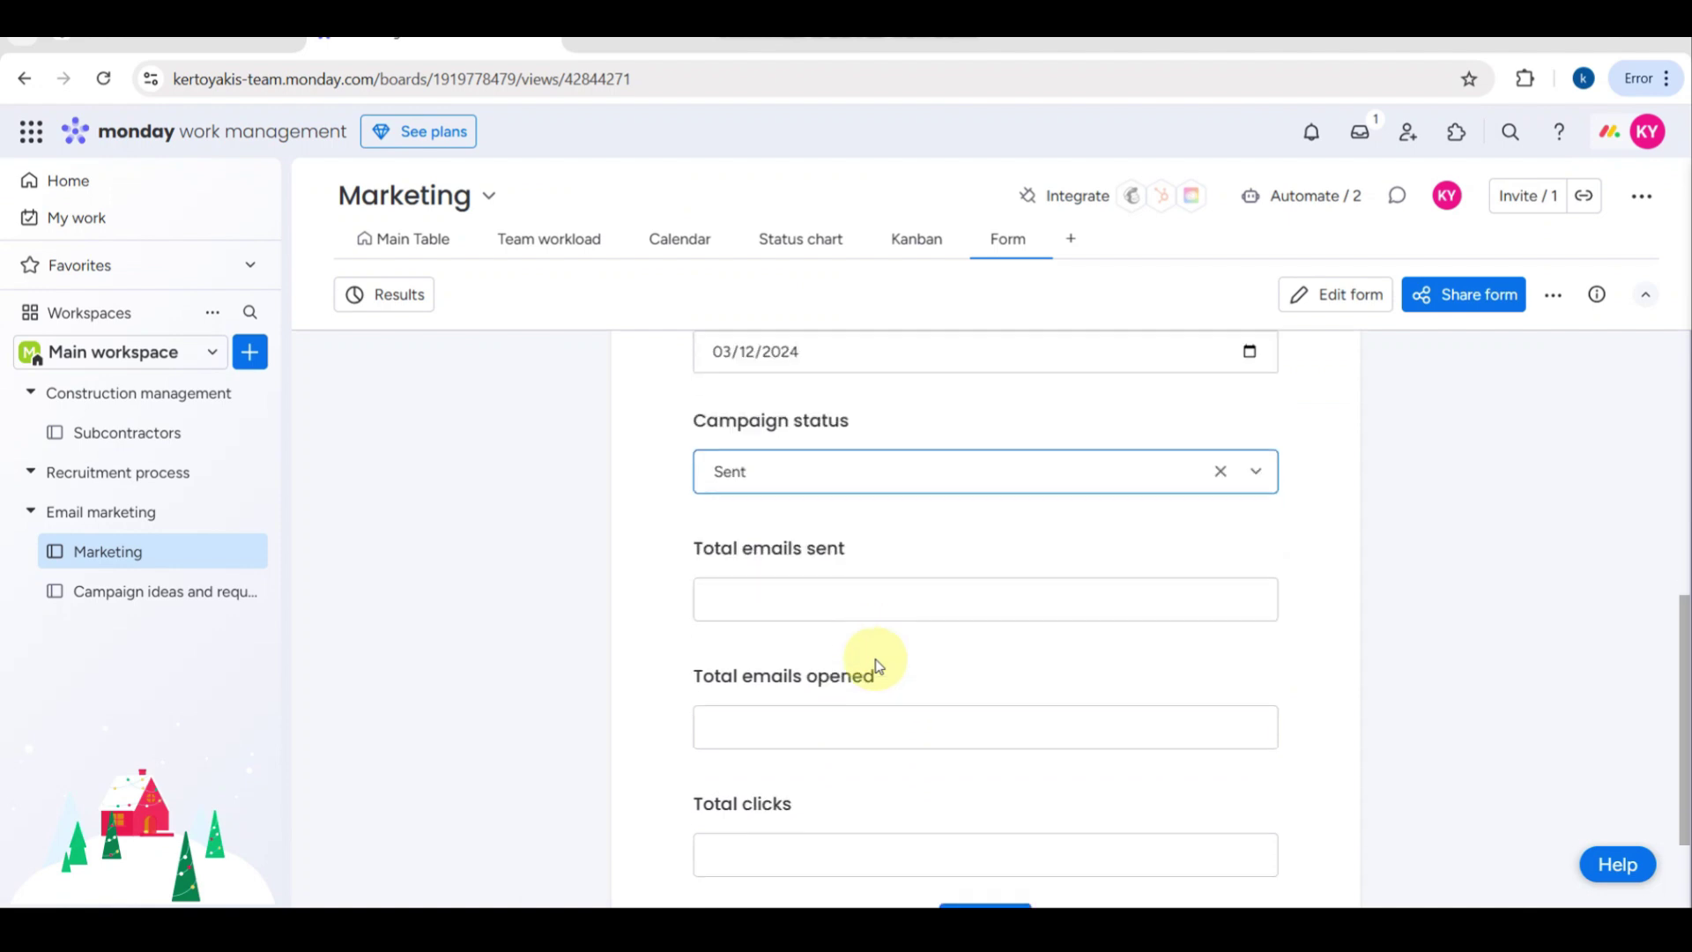
pyautogui.click(740, 579)
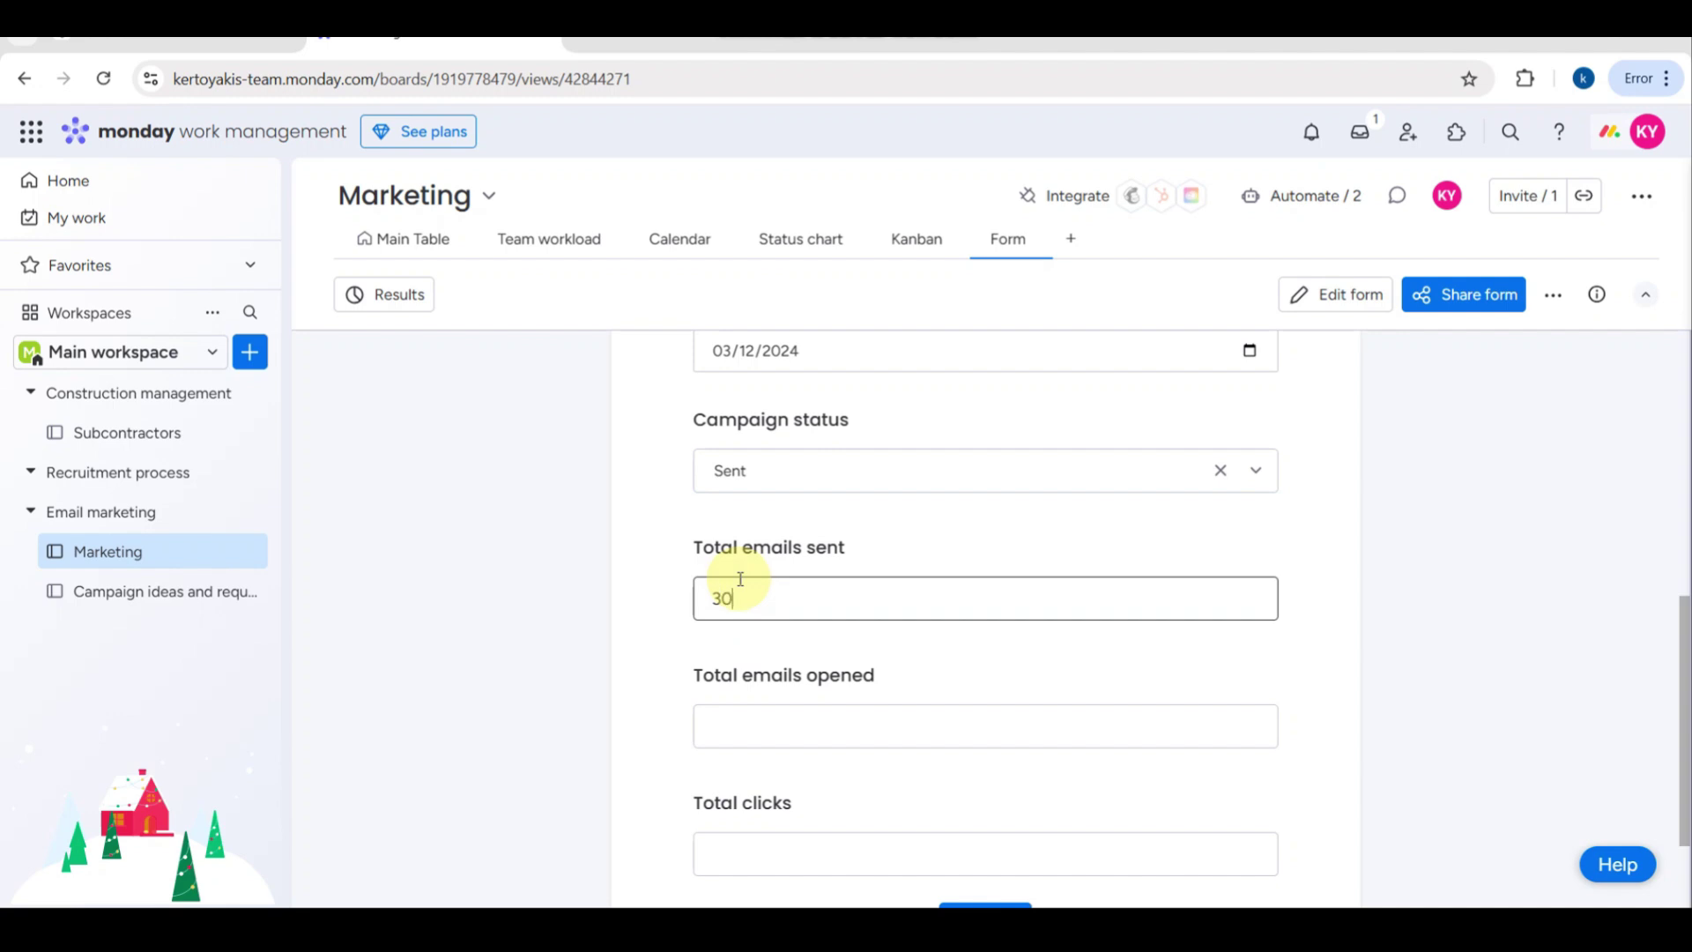
pyautogui.click(741, 579)
pyautogui.scroll(-1, 832, 722)
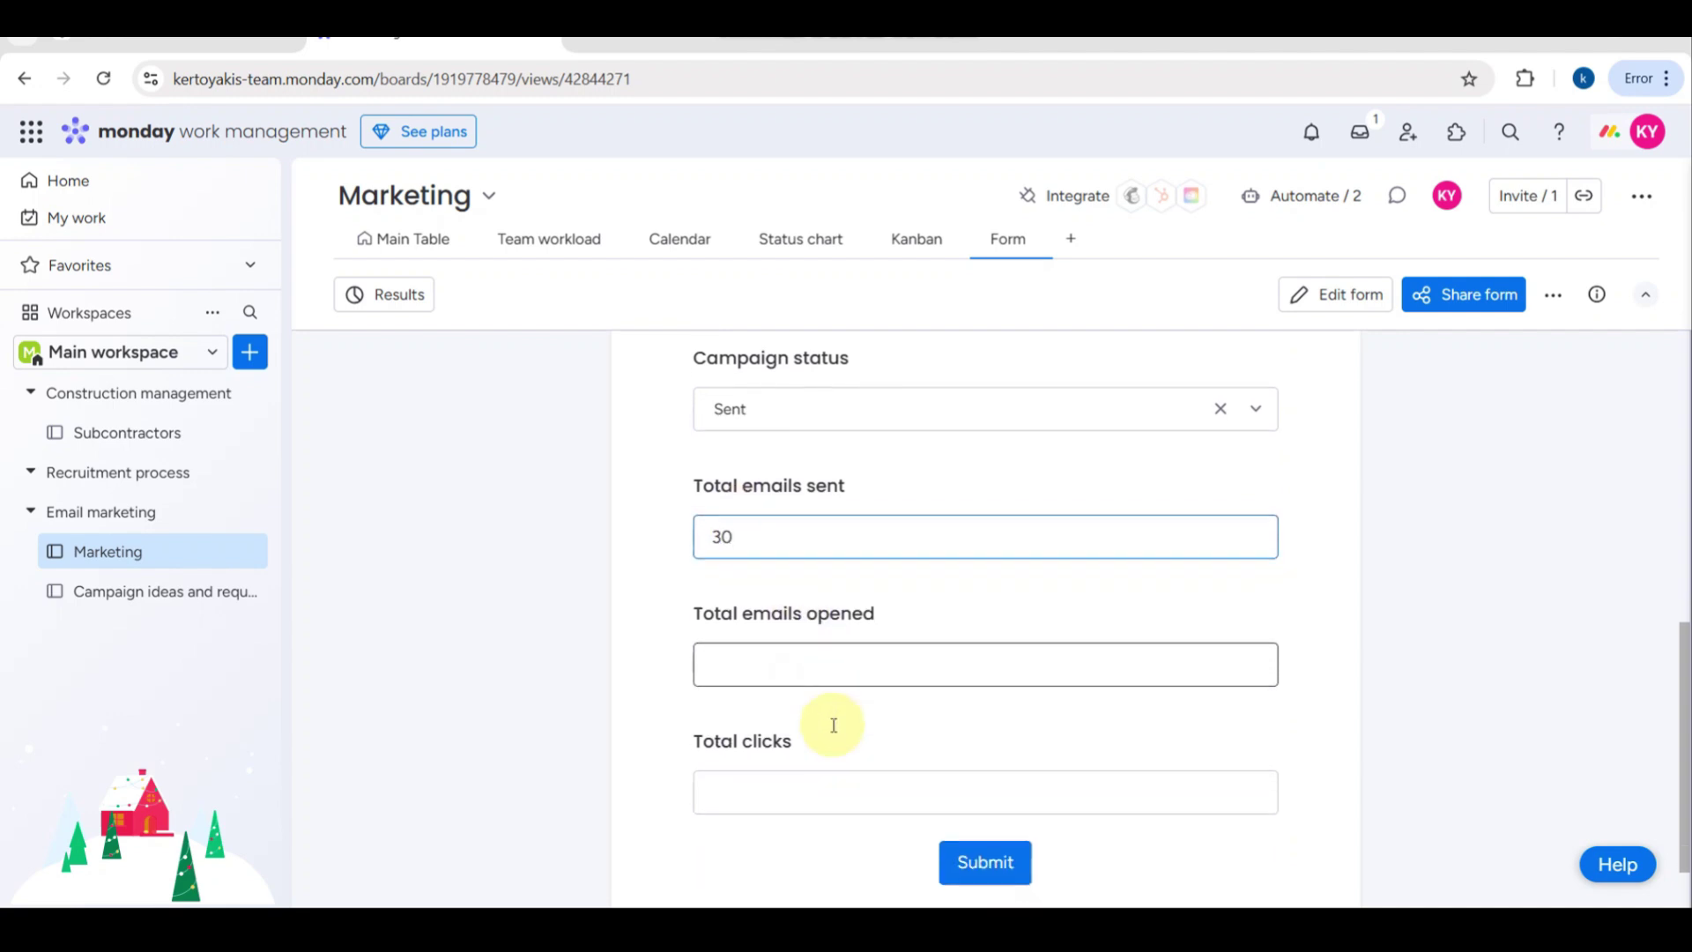
pyautogui.click(758, 668)
pyautogui.write('2')
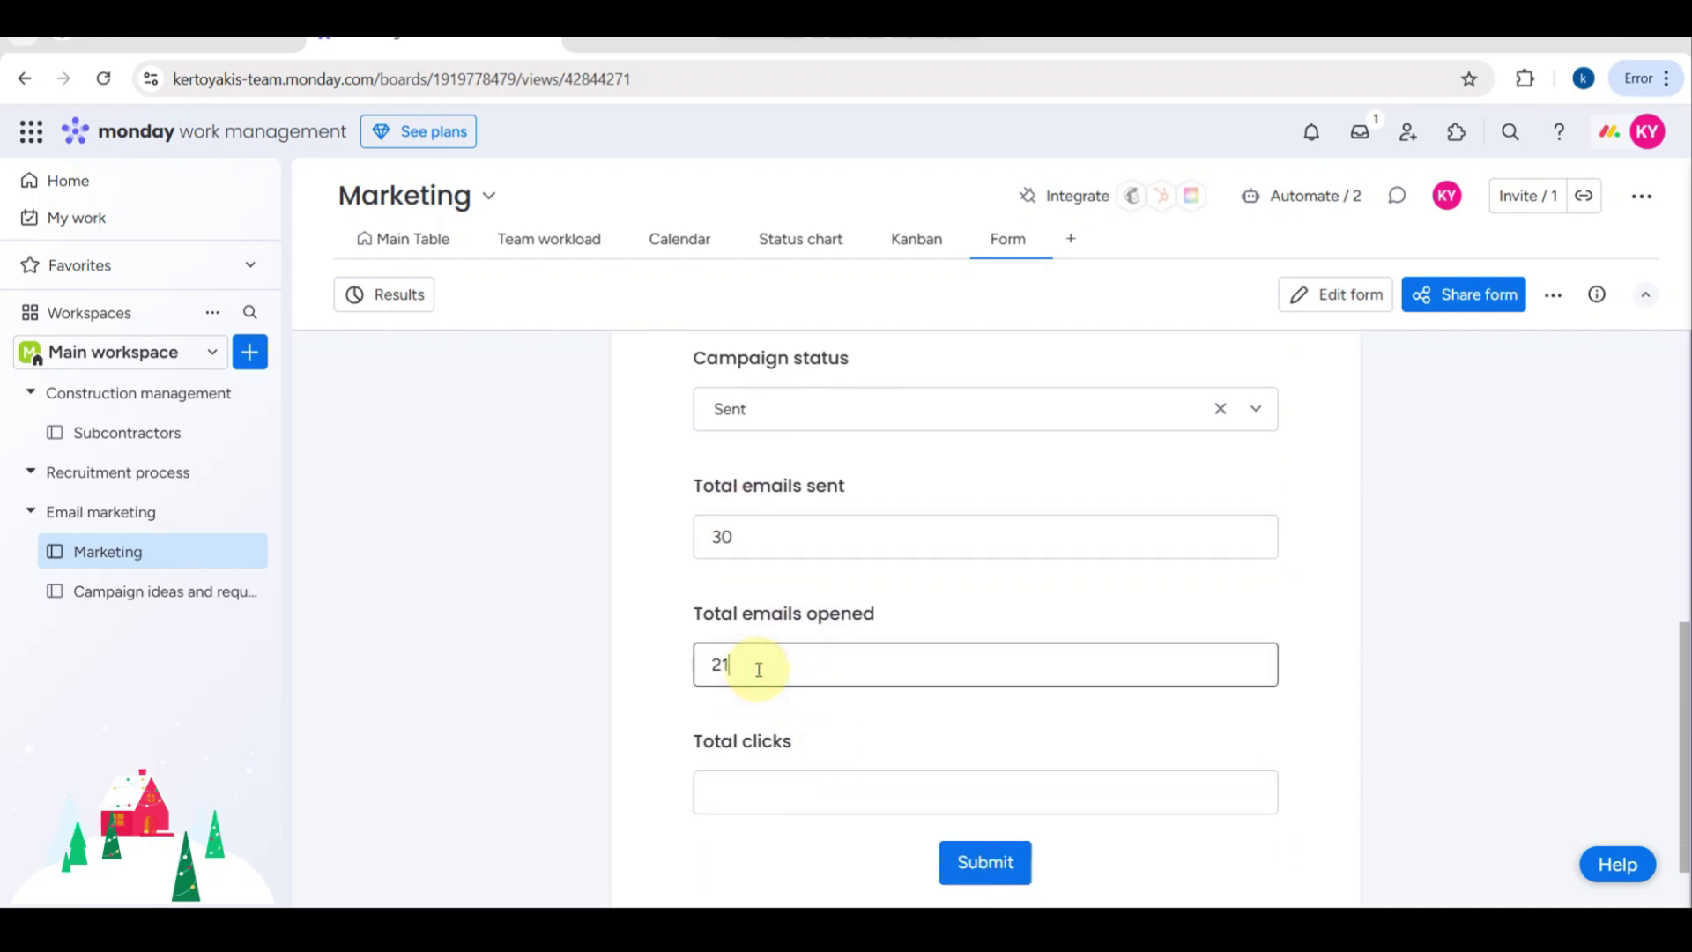
pyautogui.write('1')
# Step: Enter 24 for Total clicks and submit the Marketing form
pyautogui.click(725, 788)
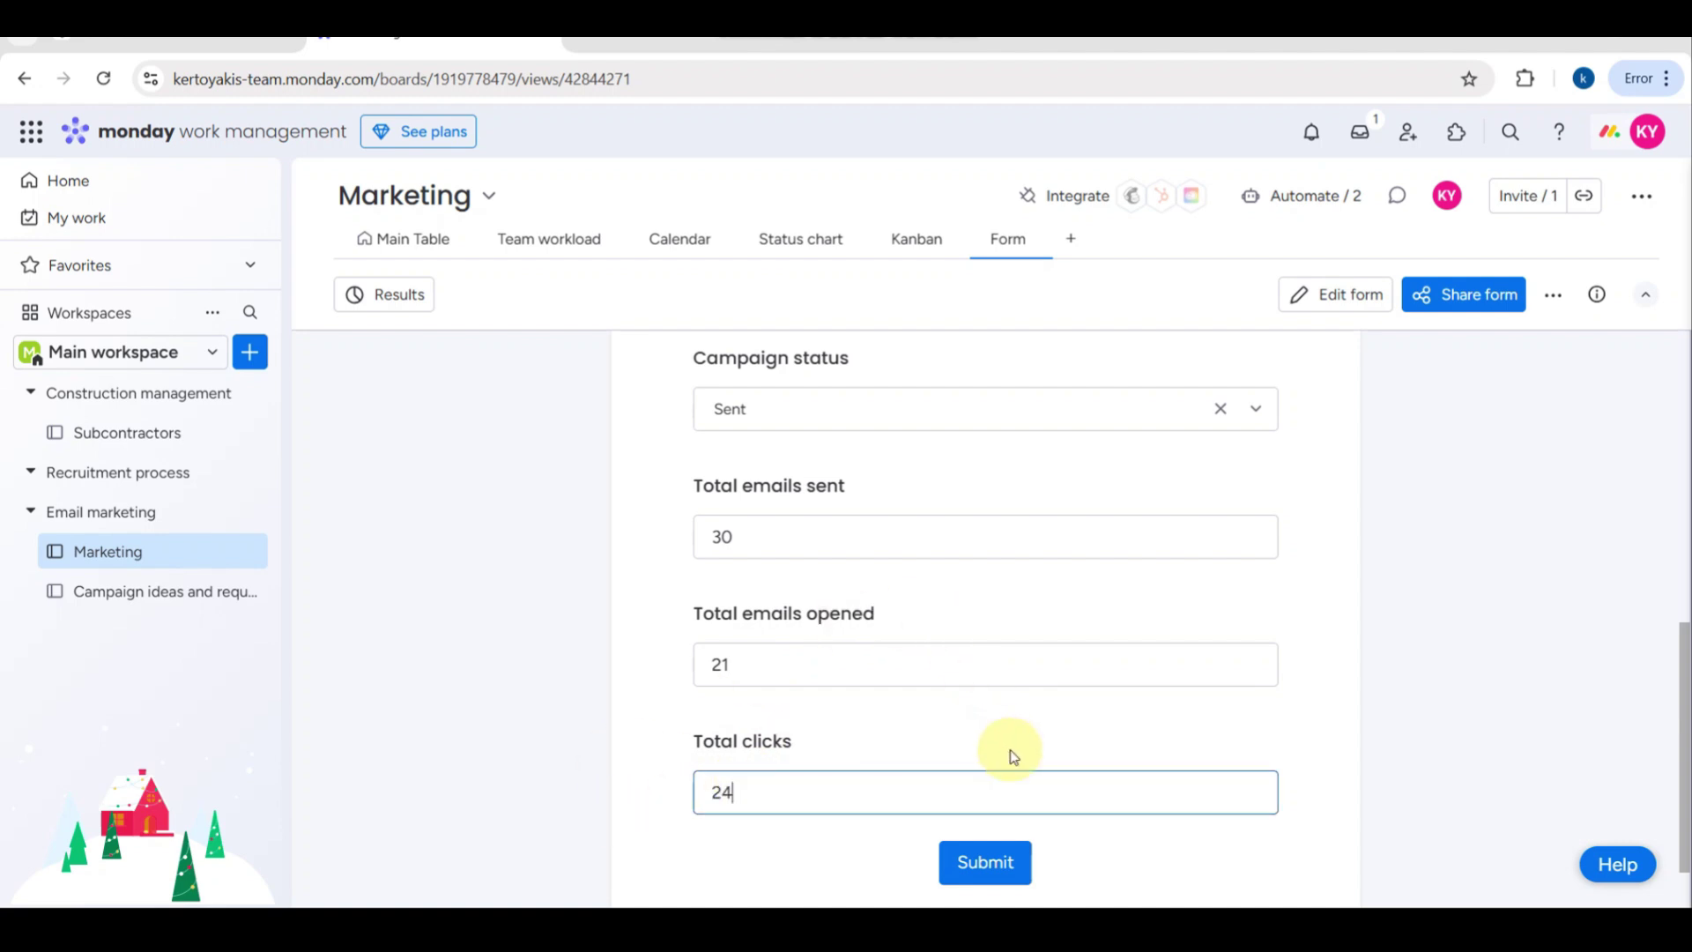
pyautogui.scroll(-1, 1010, 749)
pyautogui.click(996, 775)
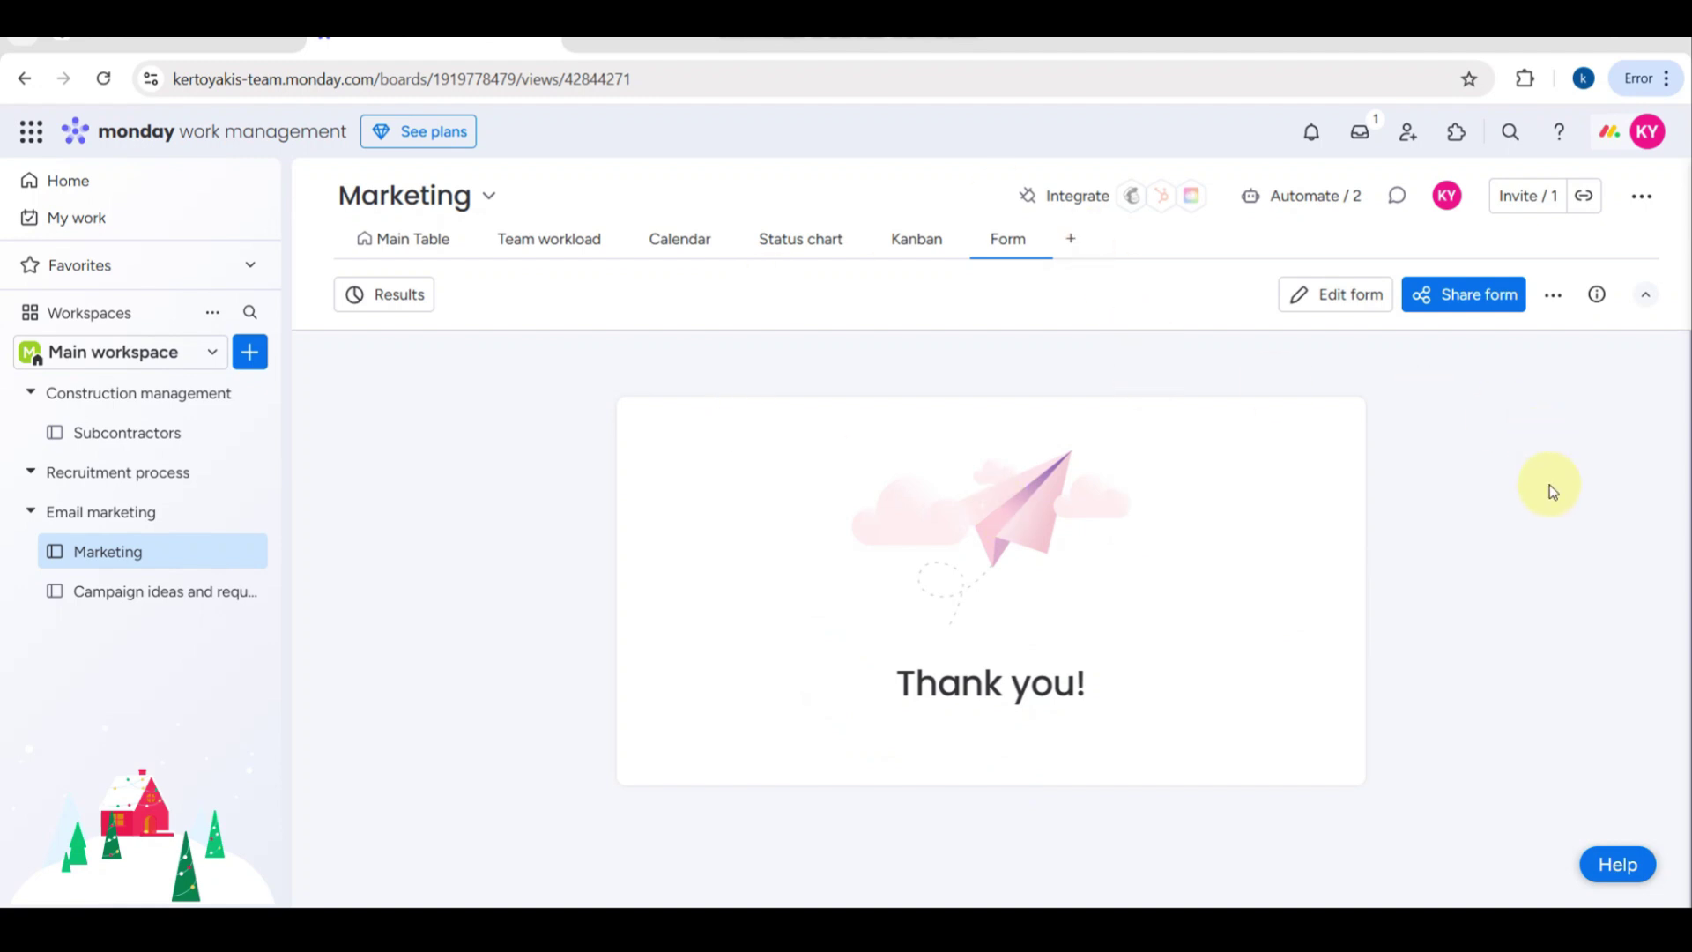
# Step: Open the Marketing form for editing and review all its questions, from Name through Total clicks, and the note on unsupported columns
pyautogui.click(1310, 298)
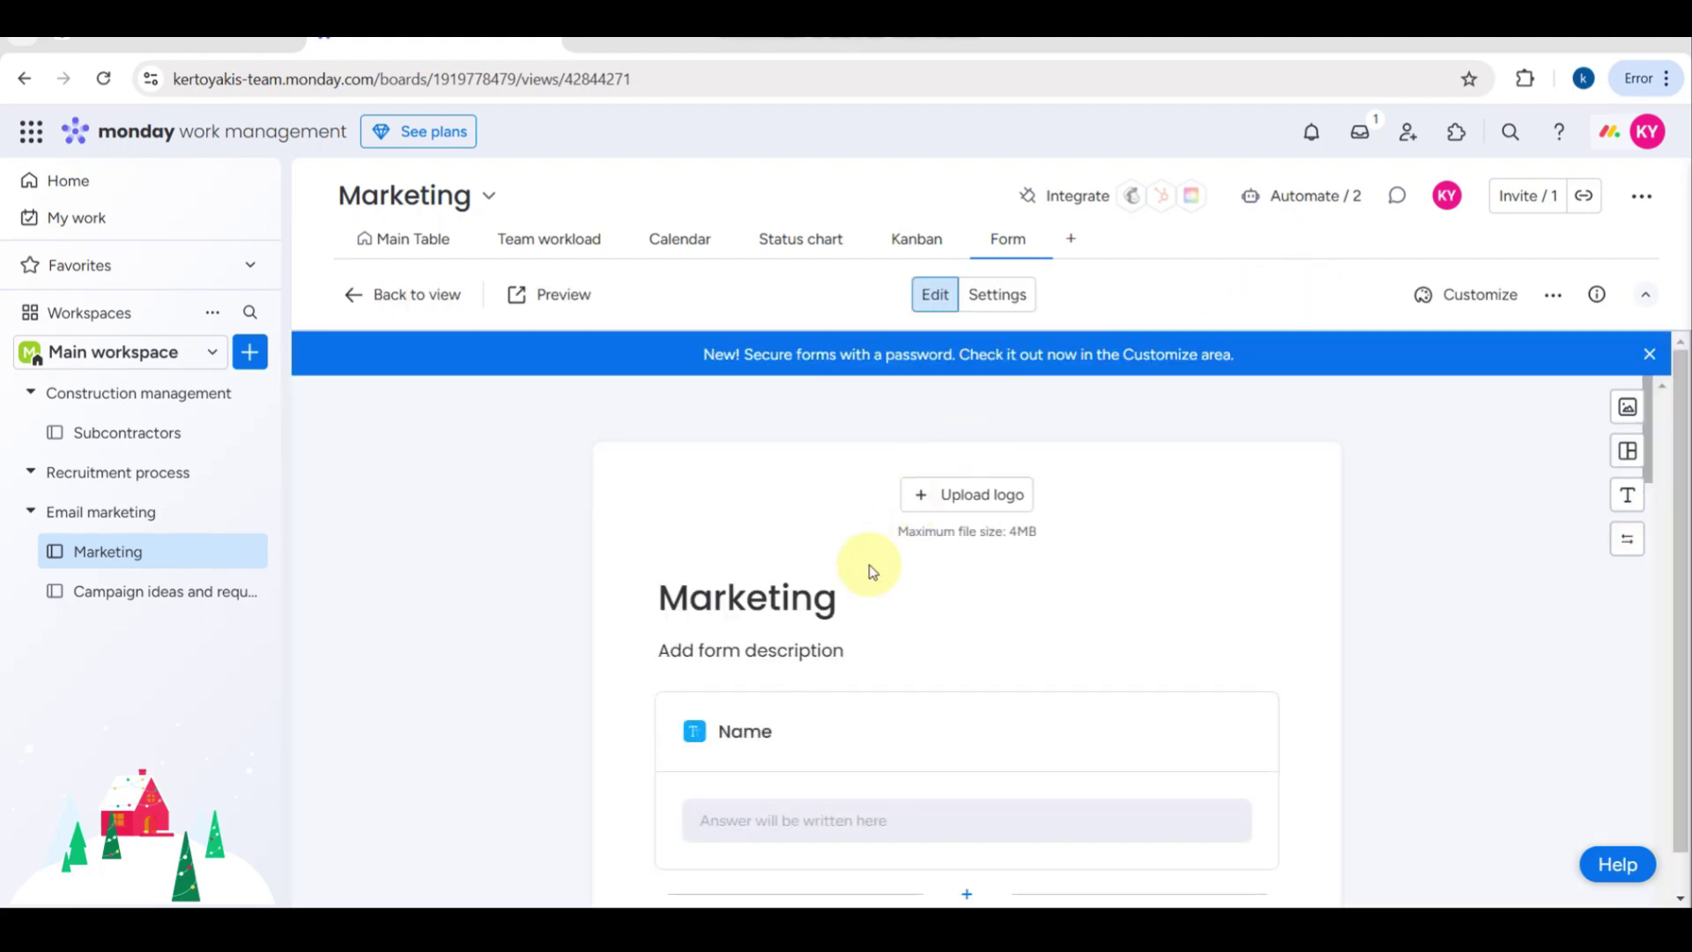
pyautogui.scroll(-3, 869, 569)
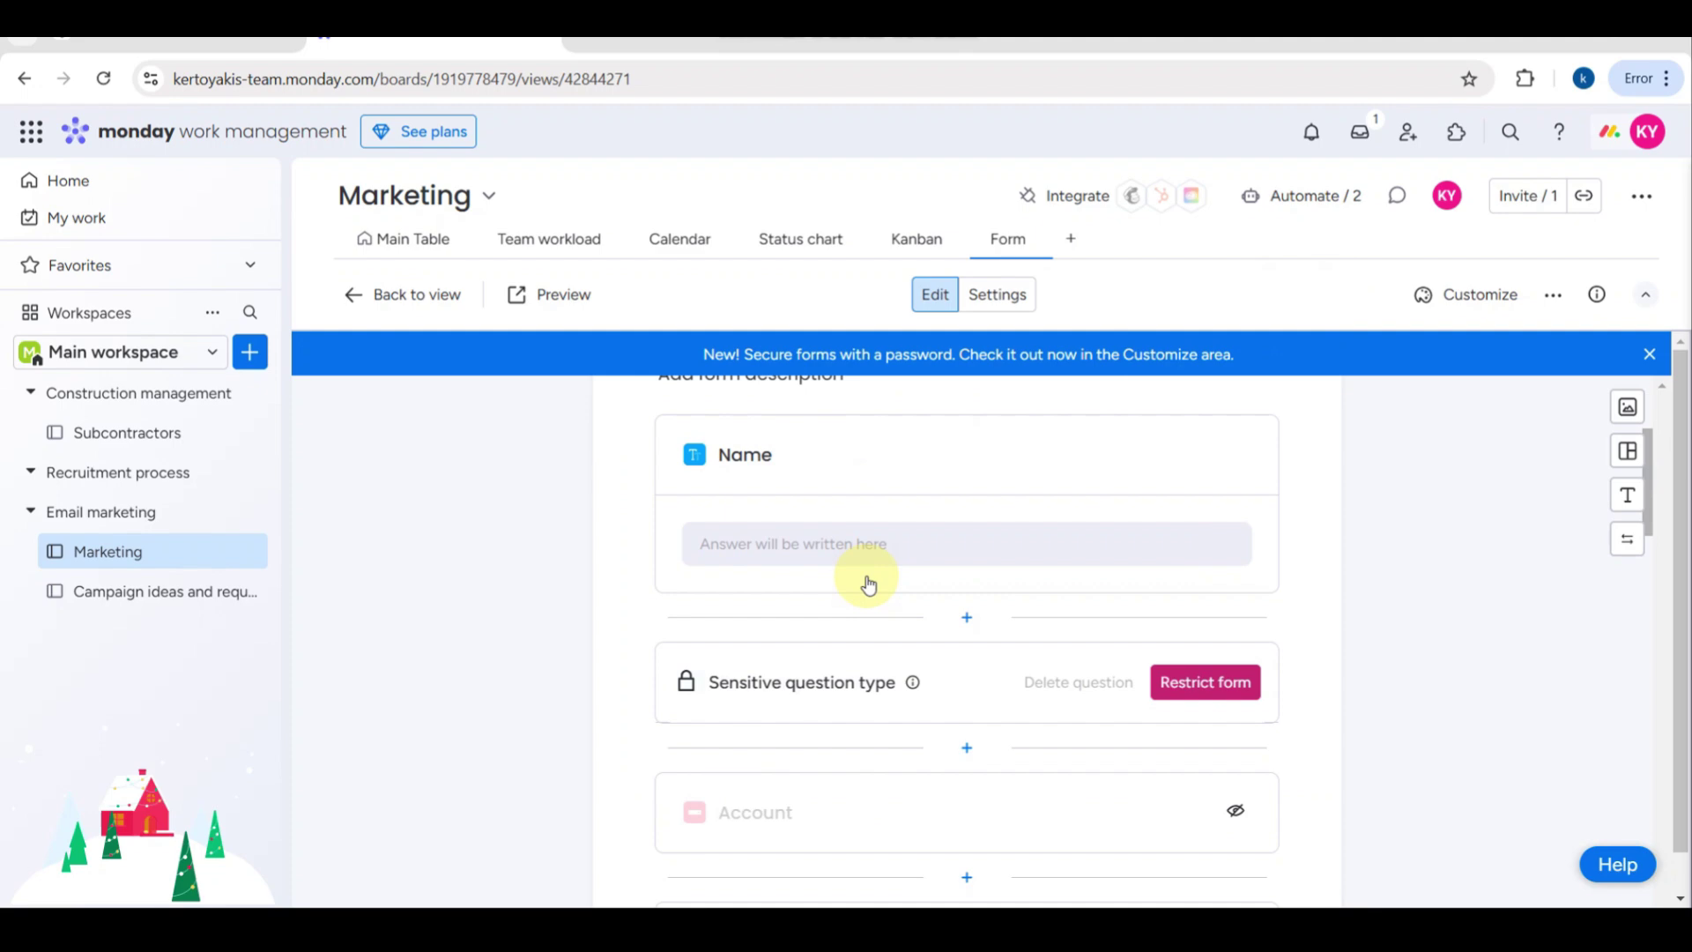
pyautogui.scroll(-1, 869, 582)
pyautogui.scroll(3, 869, 582)
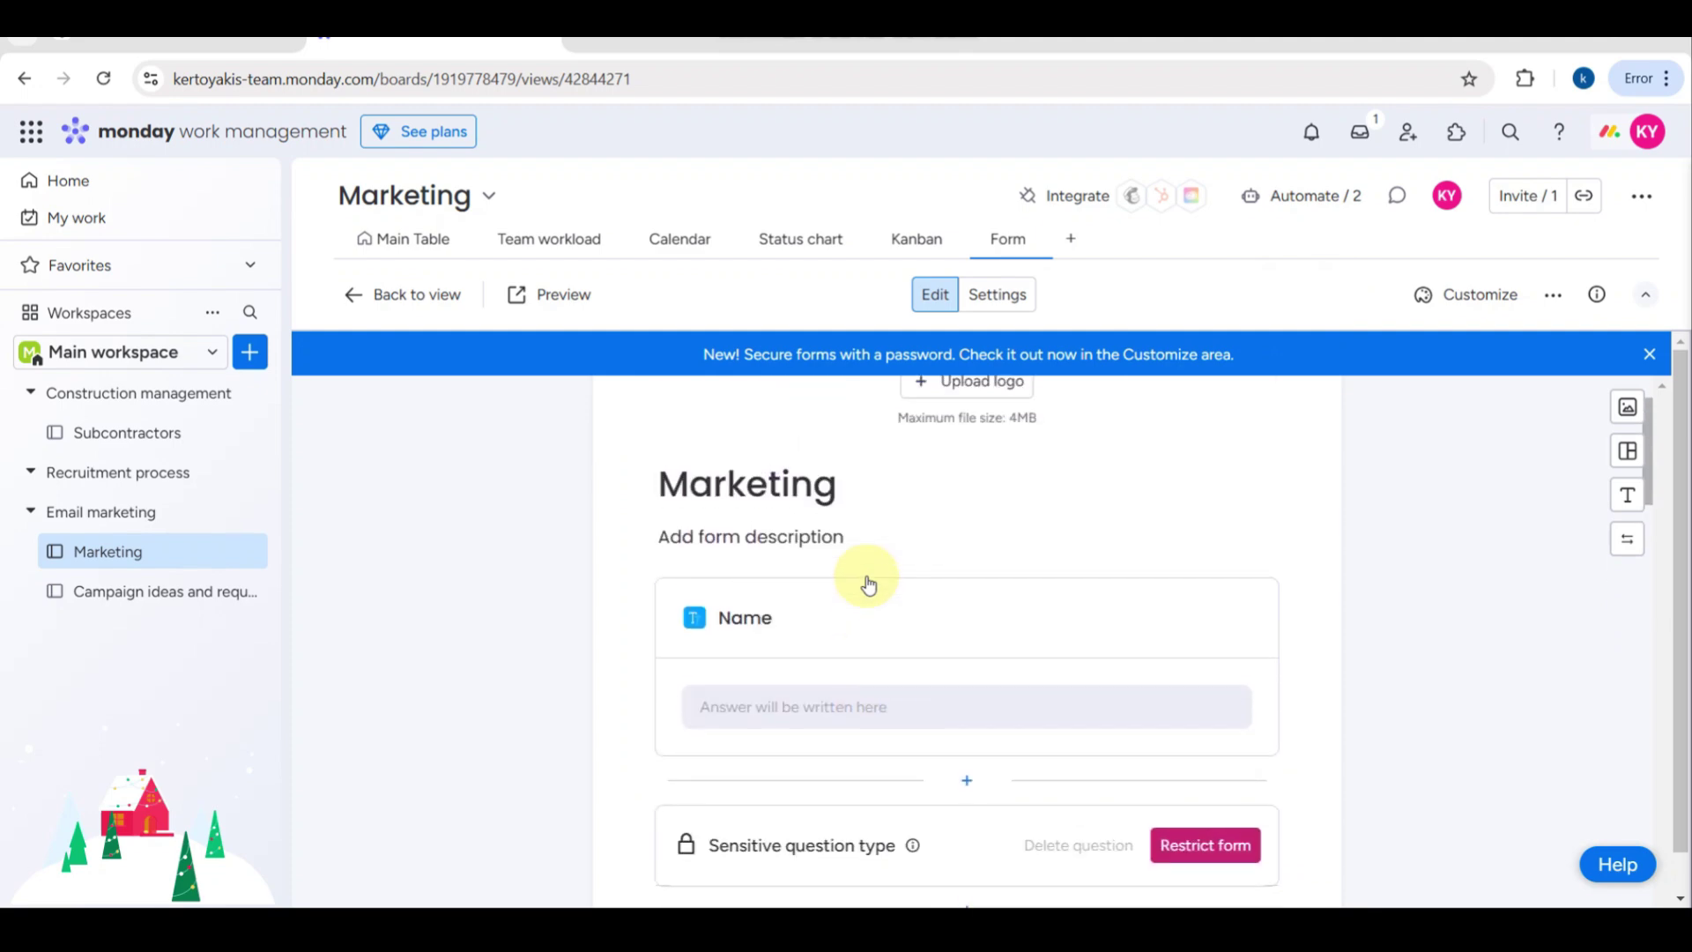
pyautogui.scroll(2, 869, 582)
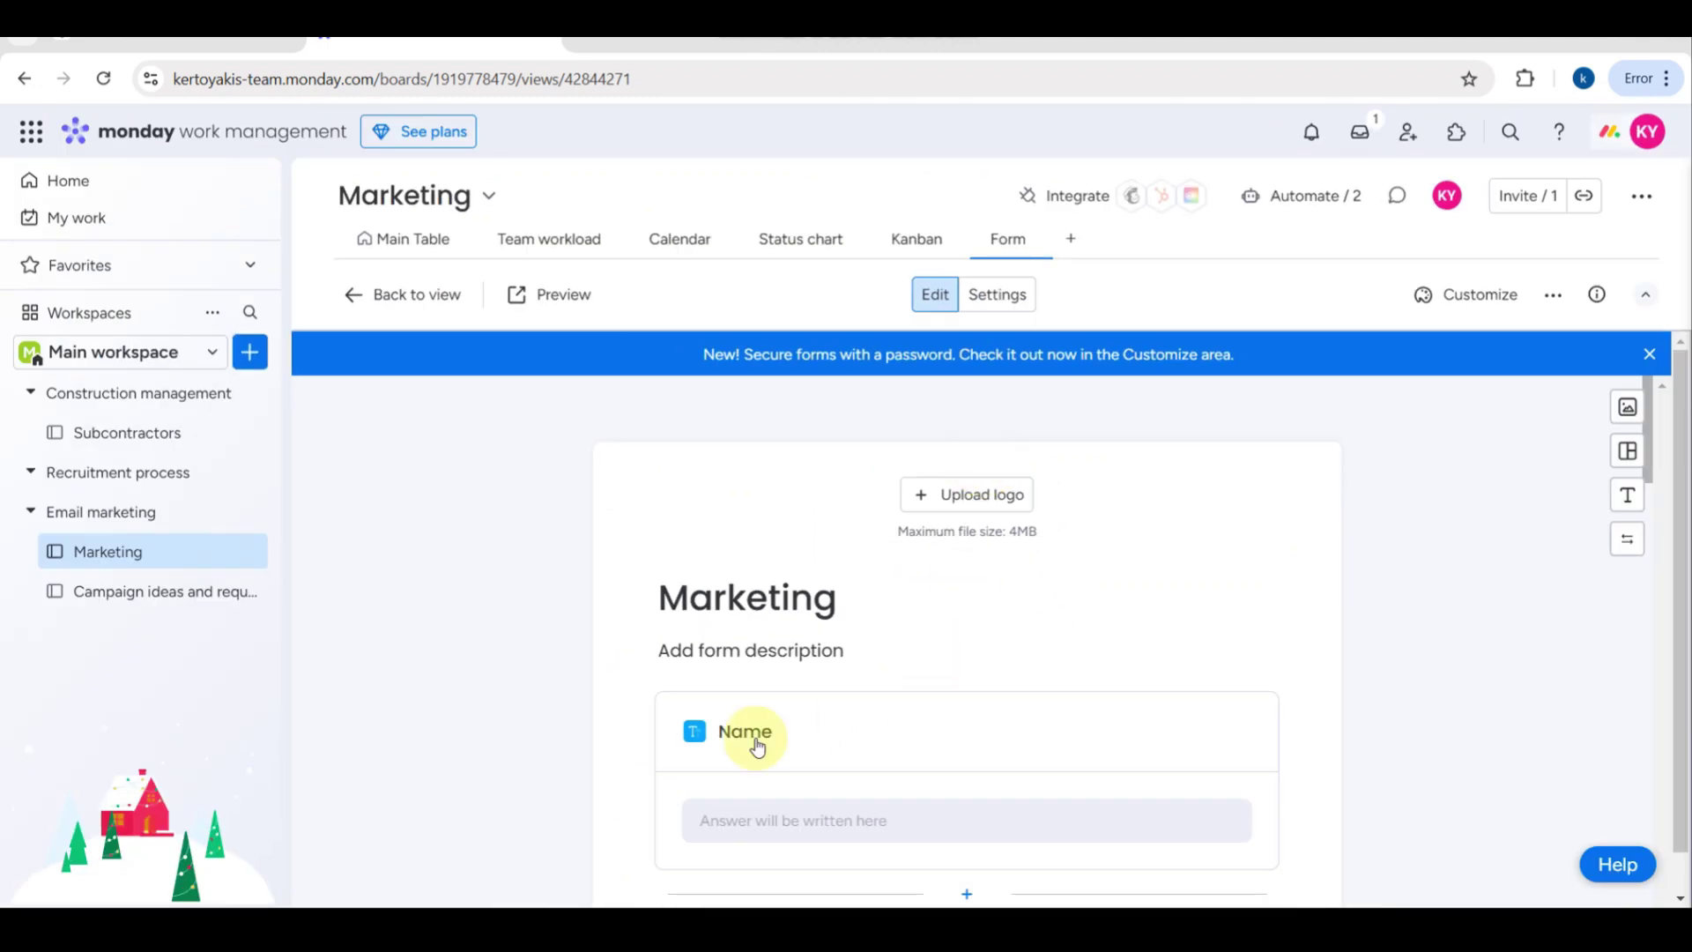
pyautogui.scroll(-3, 855, 588)
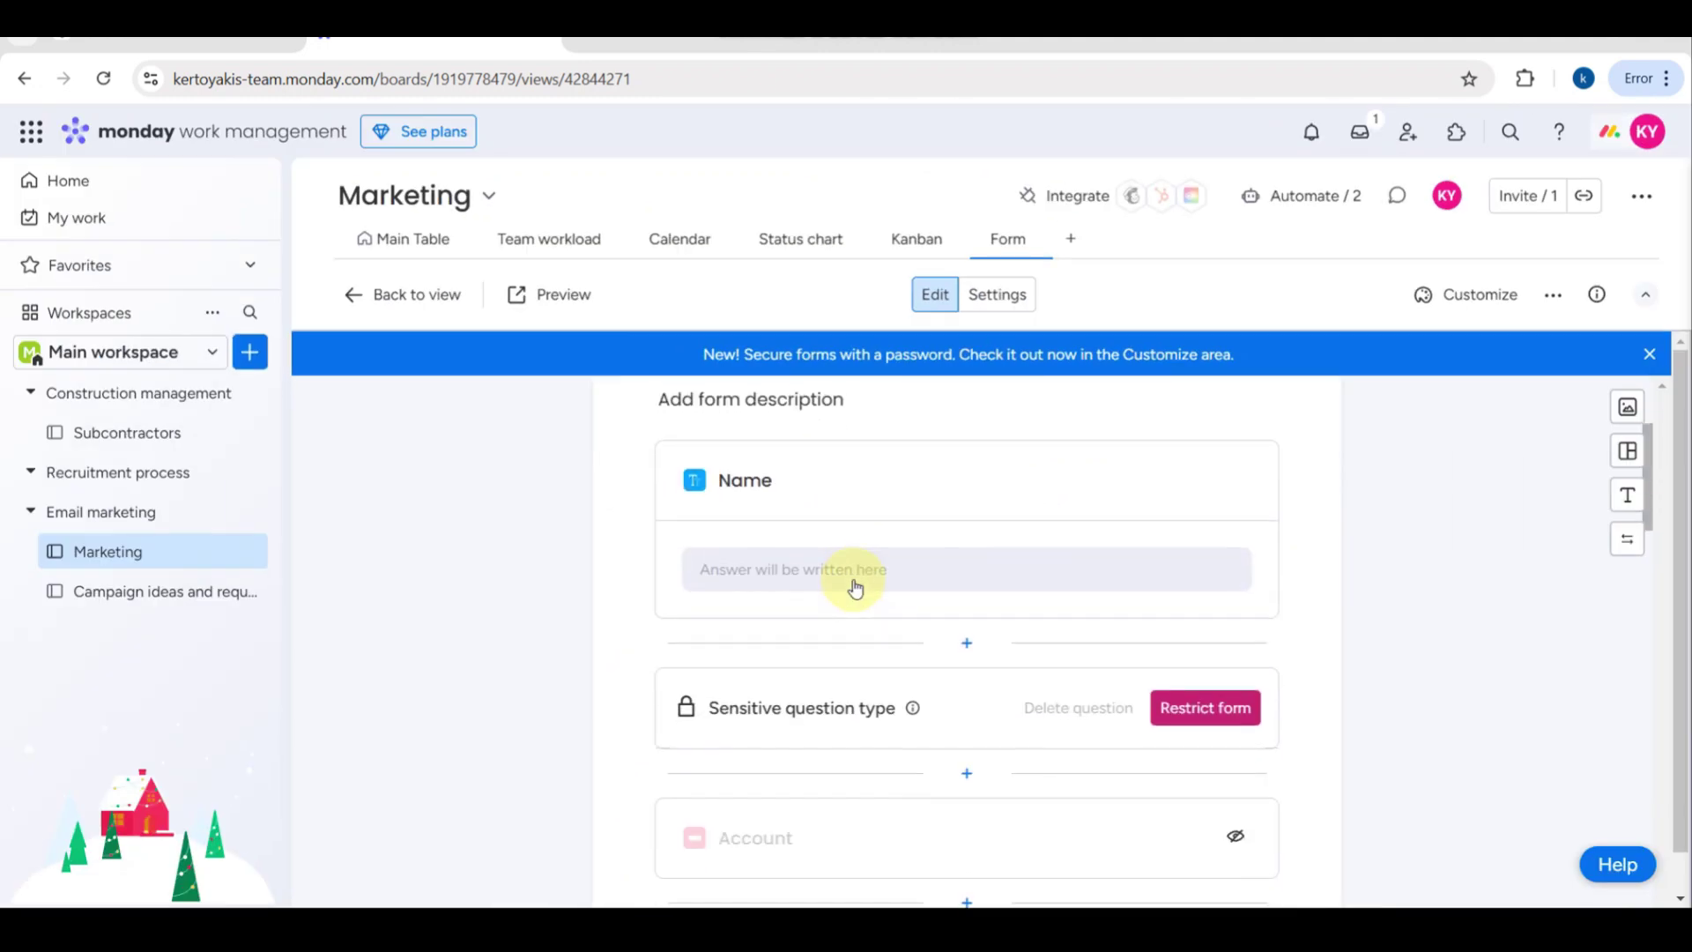
pyautogui.scroll(-3, 869, 663)
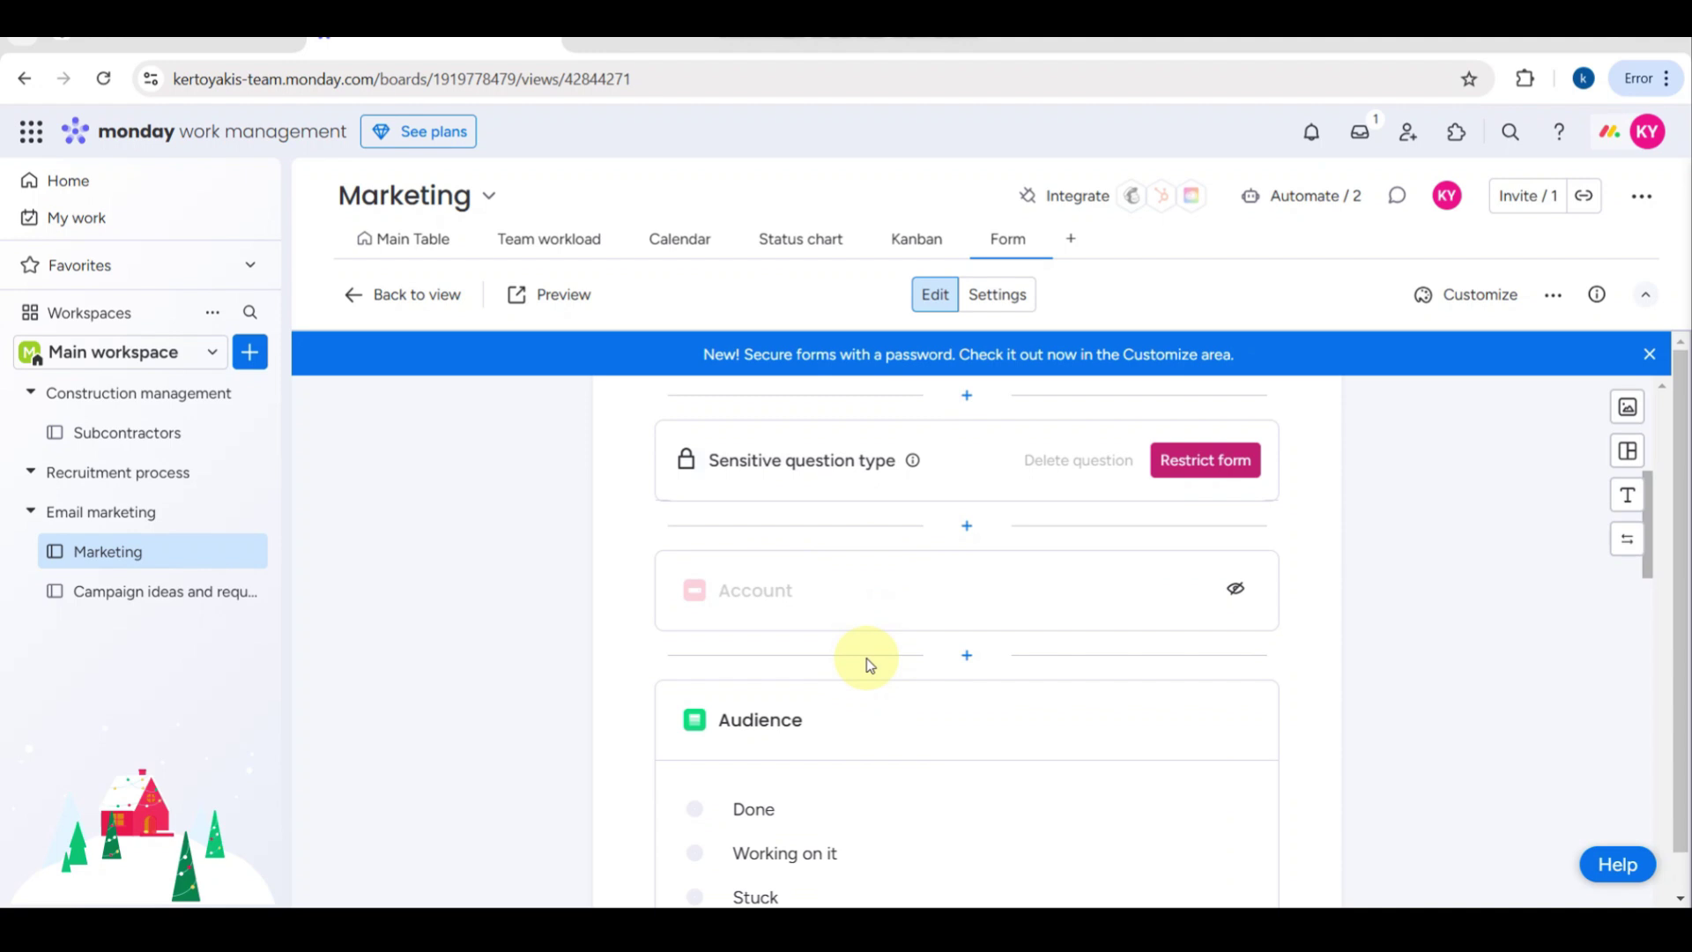
pyautogui.scroll(-2, 868, 663)
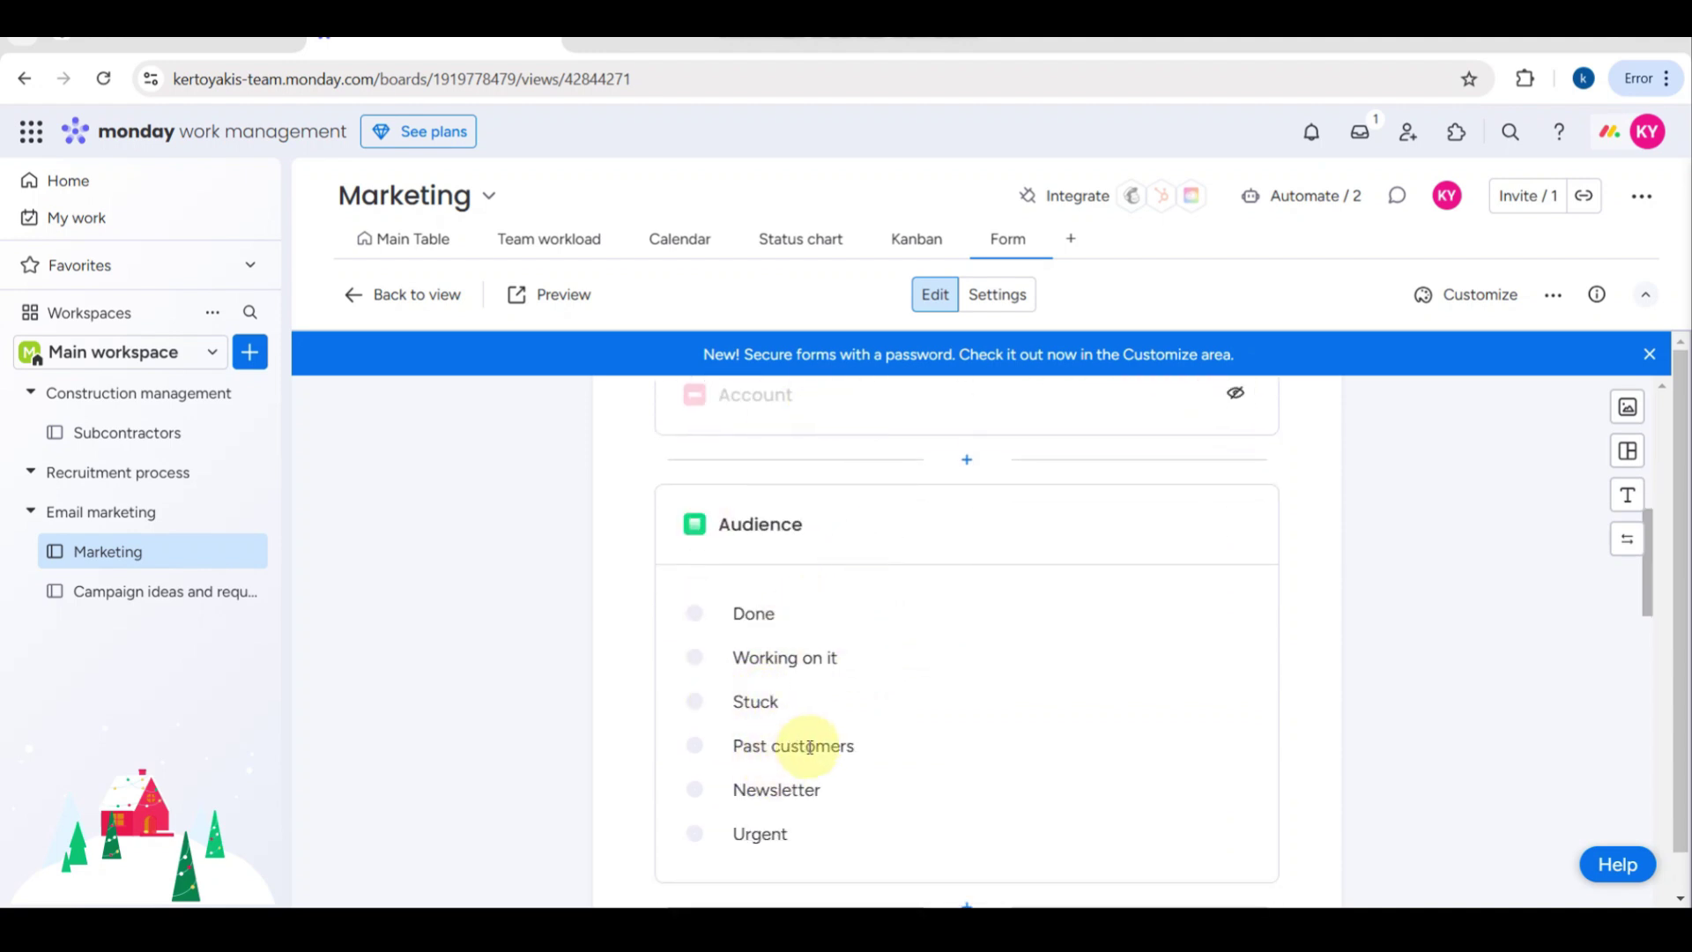
pyautogui.scroll(-5, 809, 746)
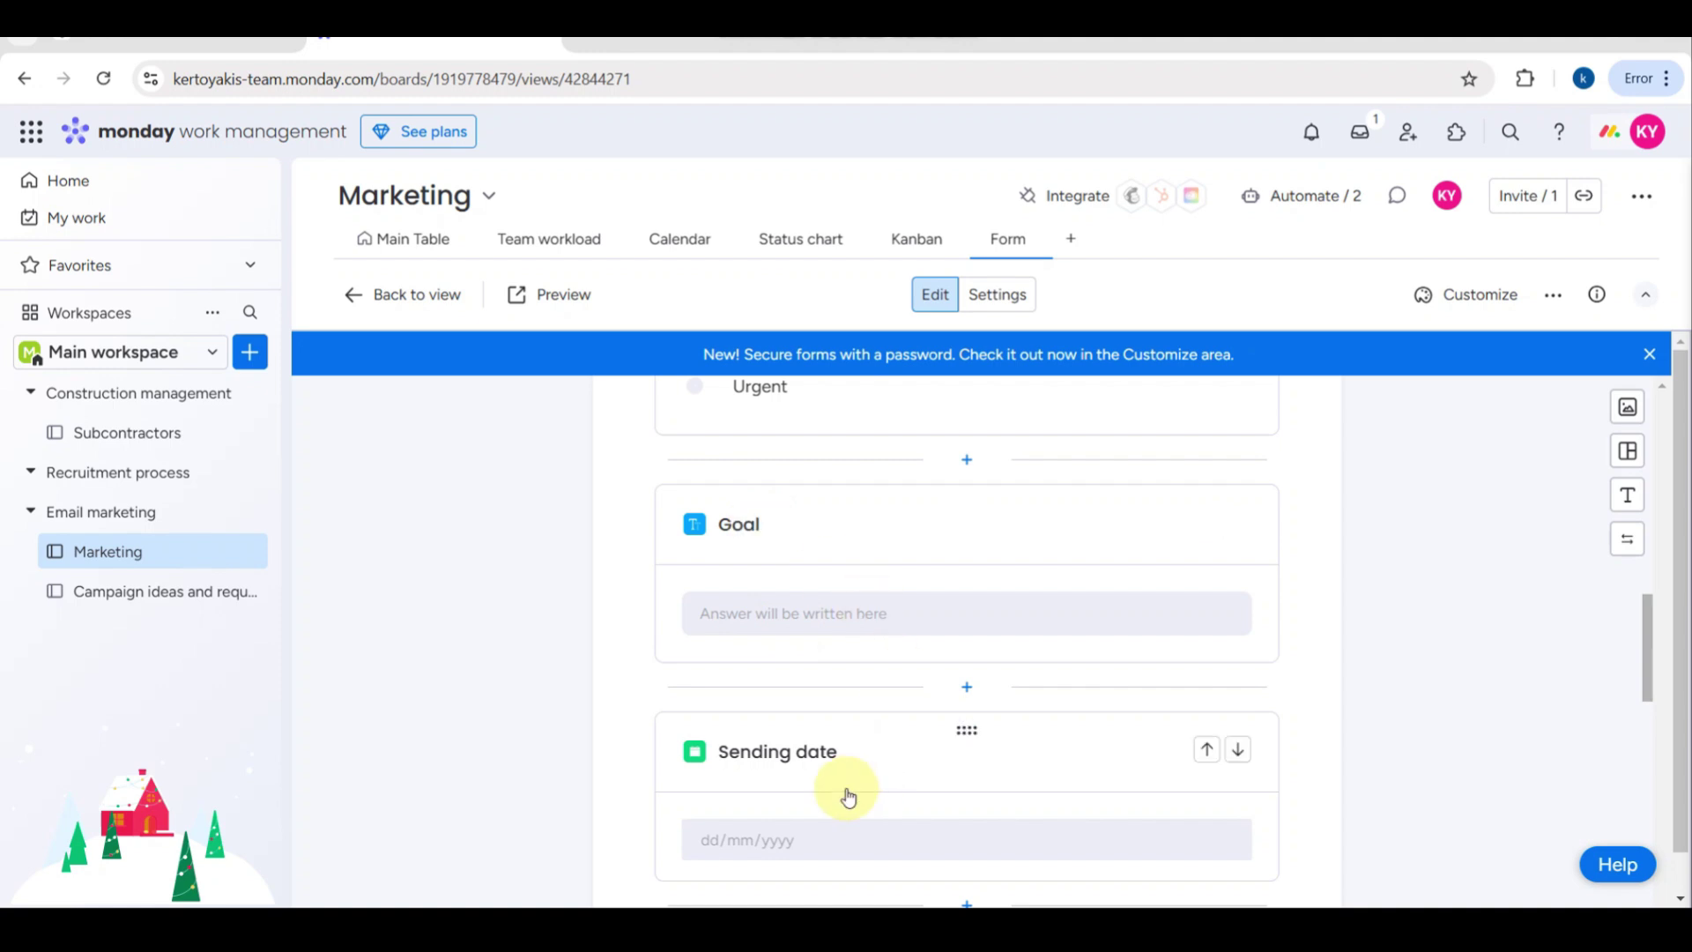
pyautogui.scroll(-2, 825, 693)
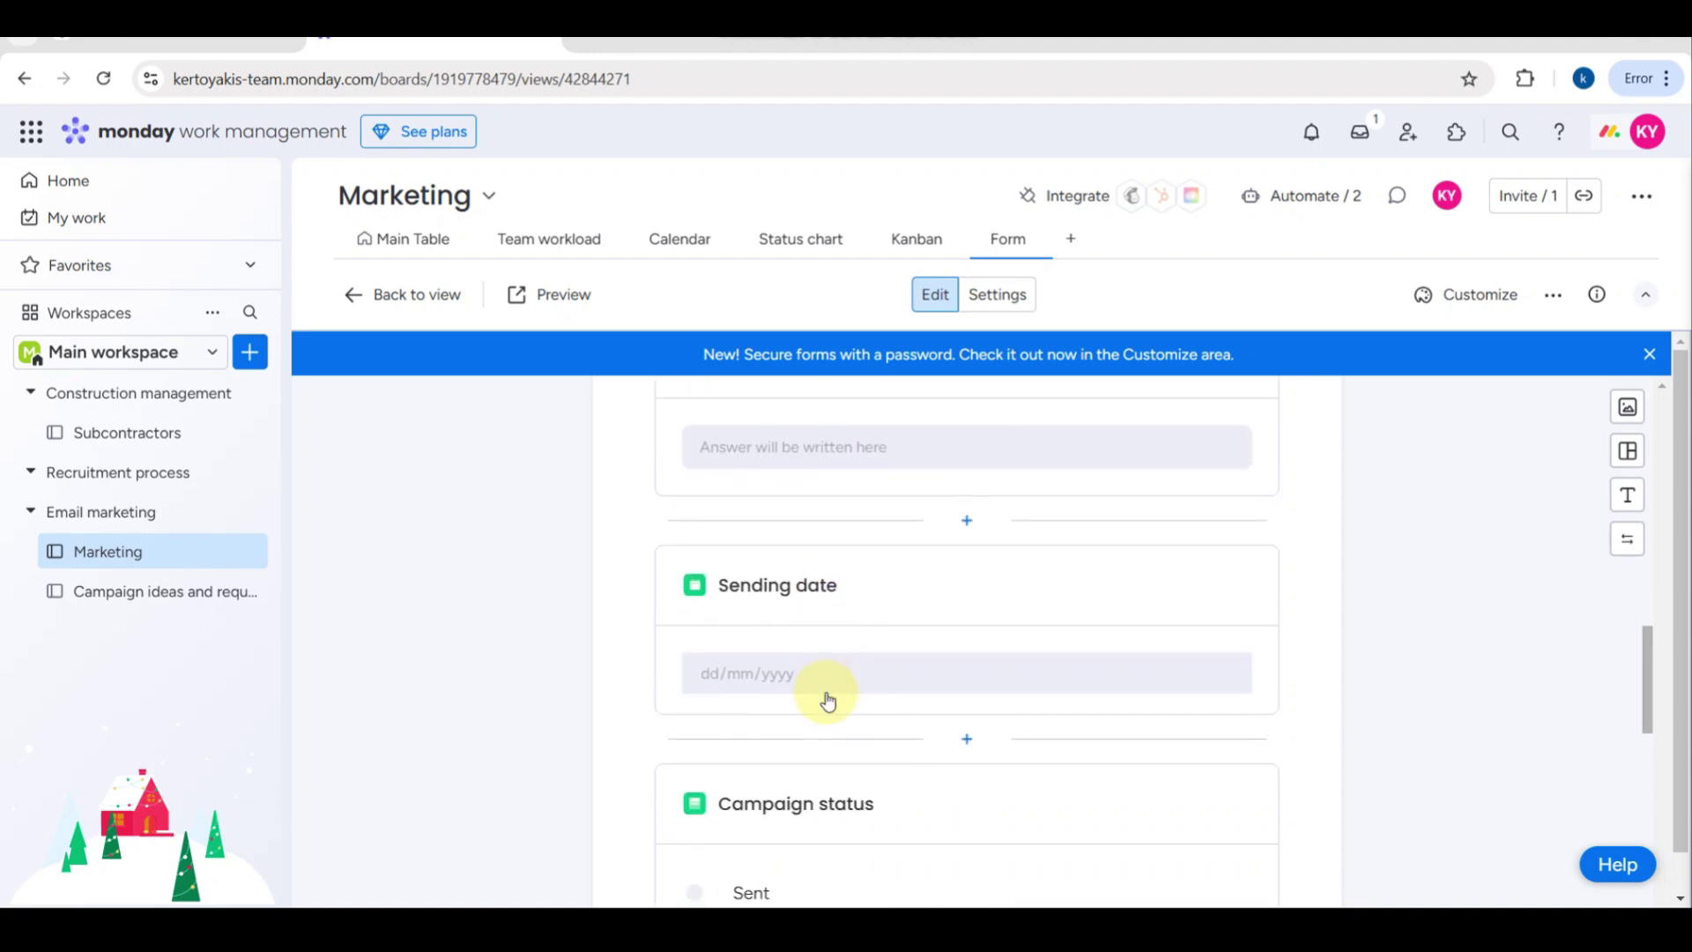
pyautogui.scroll(-2, 858, 653)
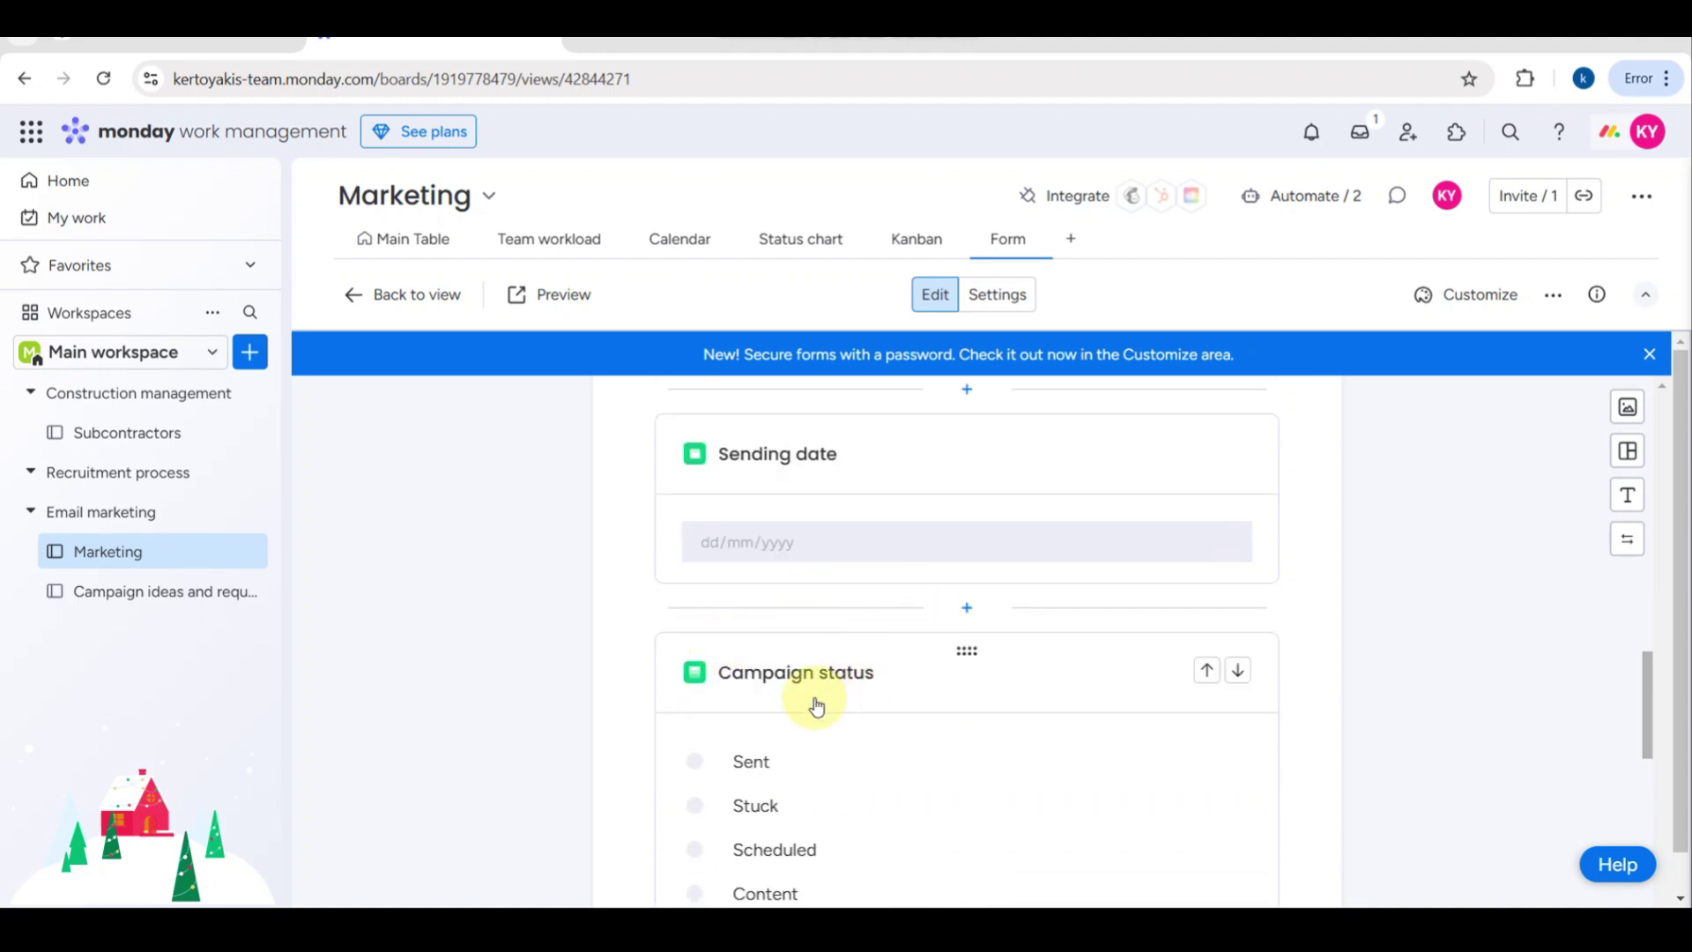
pyautogui.scroll(-1, 812, 699)
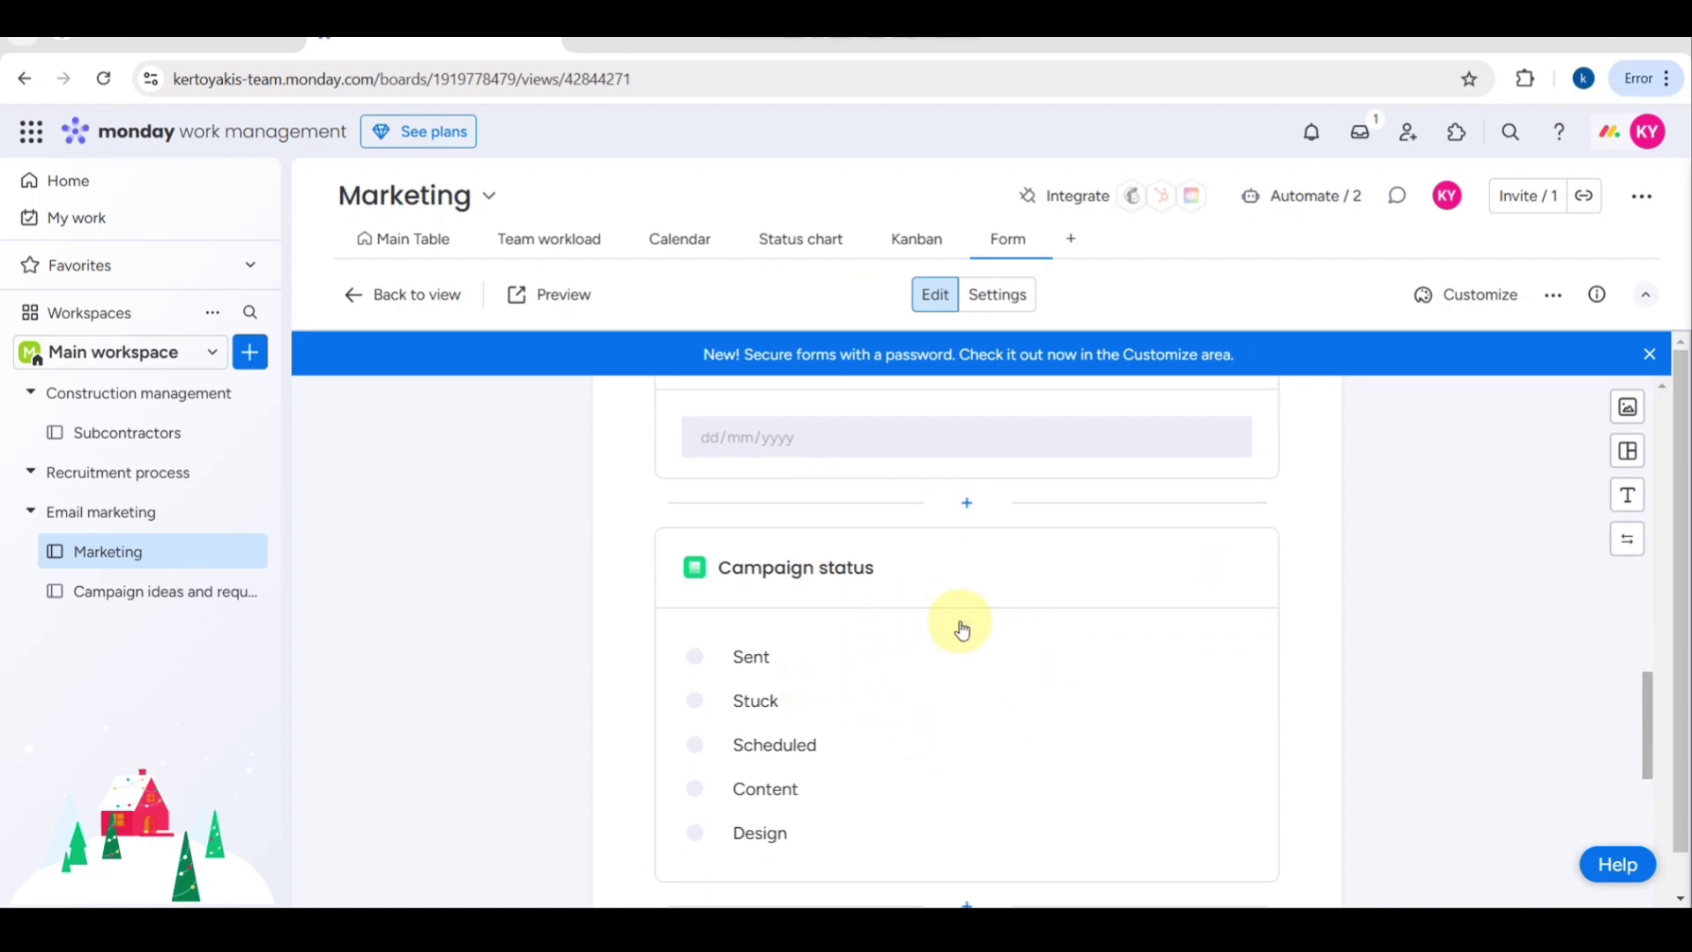
pyautogui.scroll(-3, 959, 627)
pyautogui.scroll(-2, 953, 684)
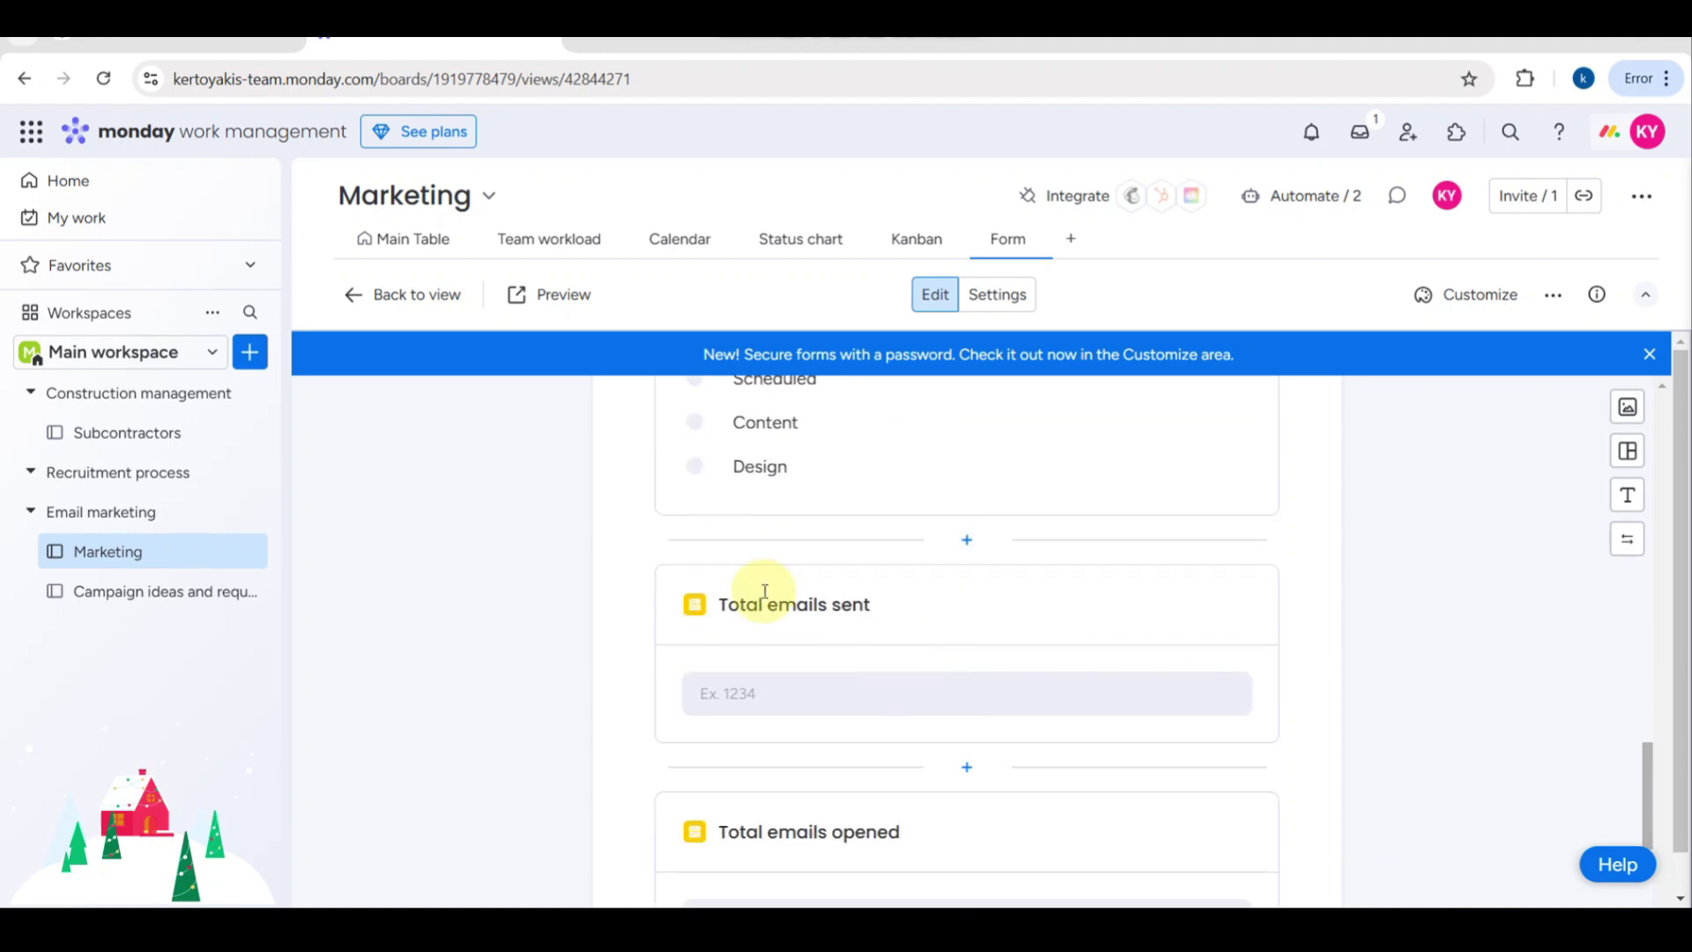
pyautogui.scroll(-3, 866, 626)
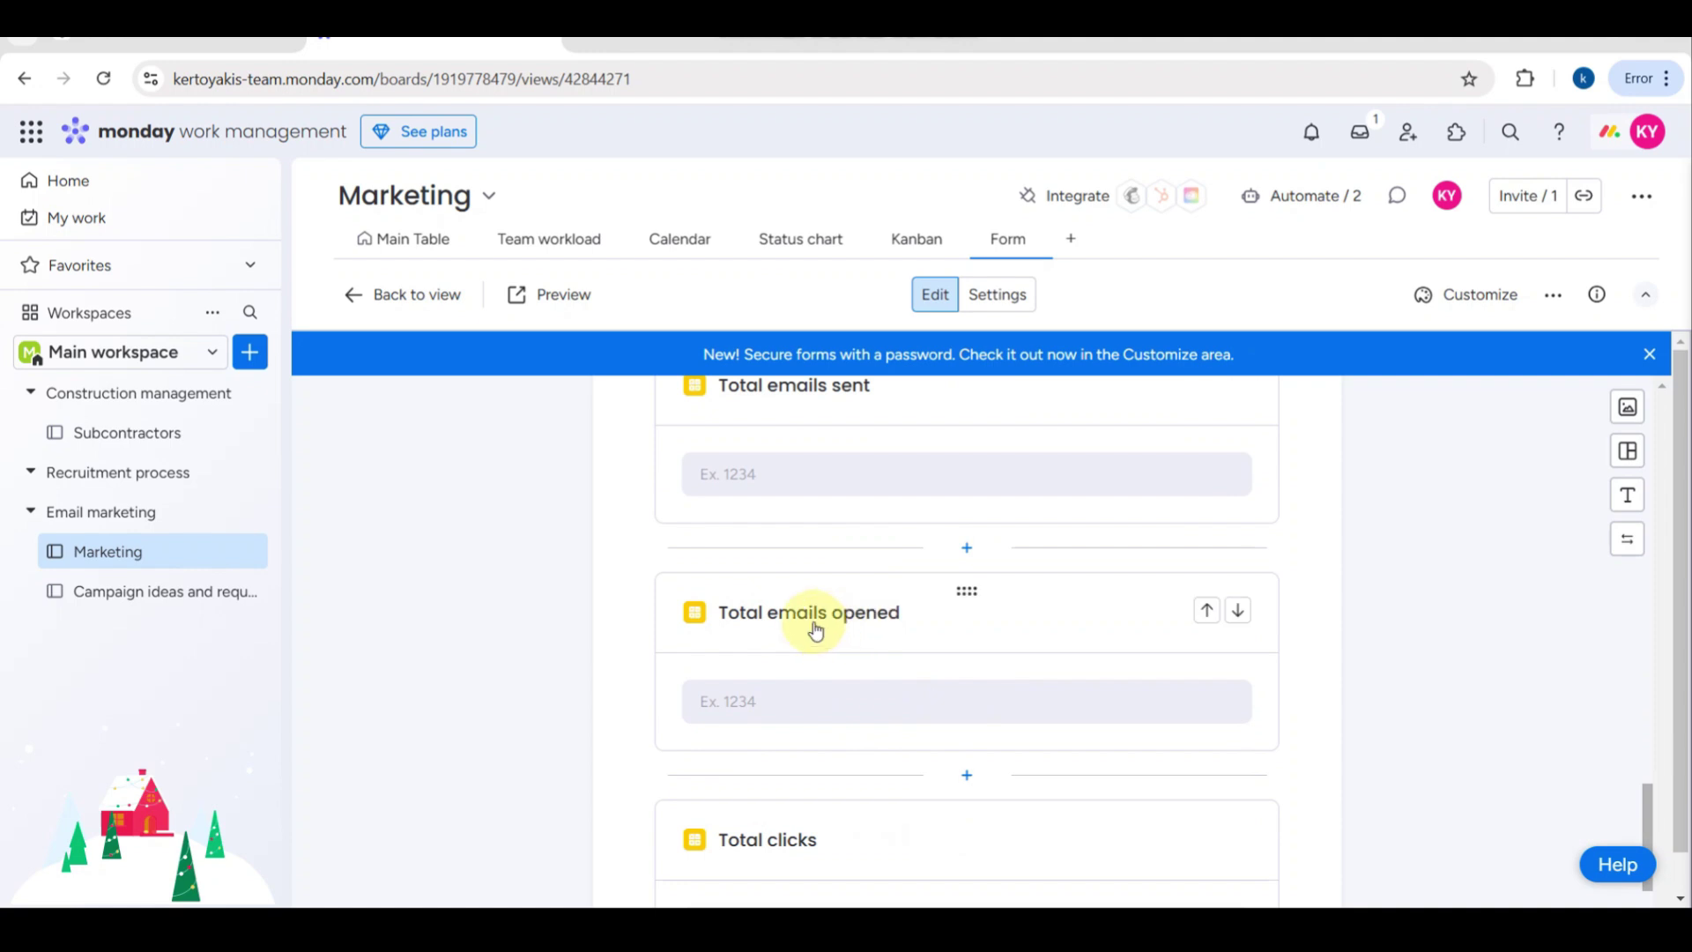
pyautogui.scroll(-1, 974, 616)
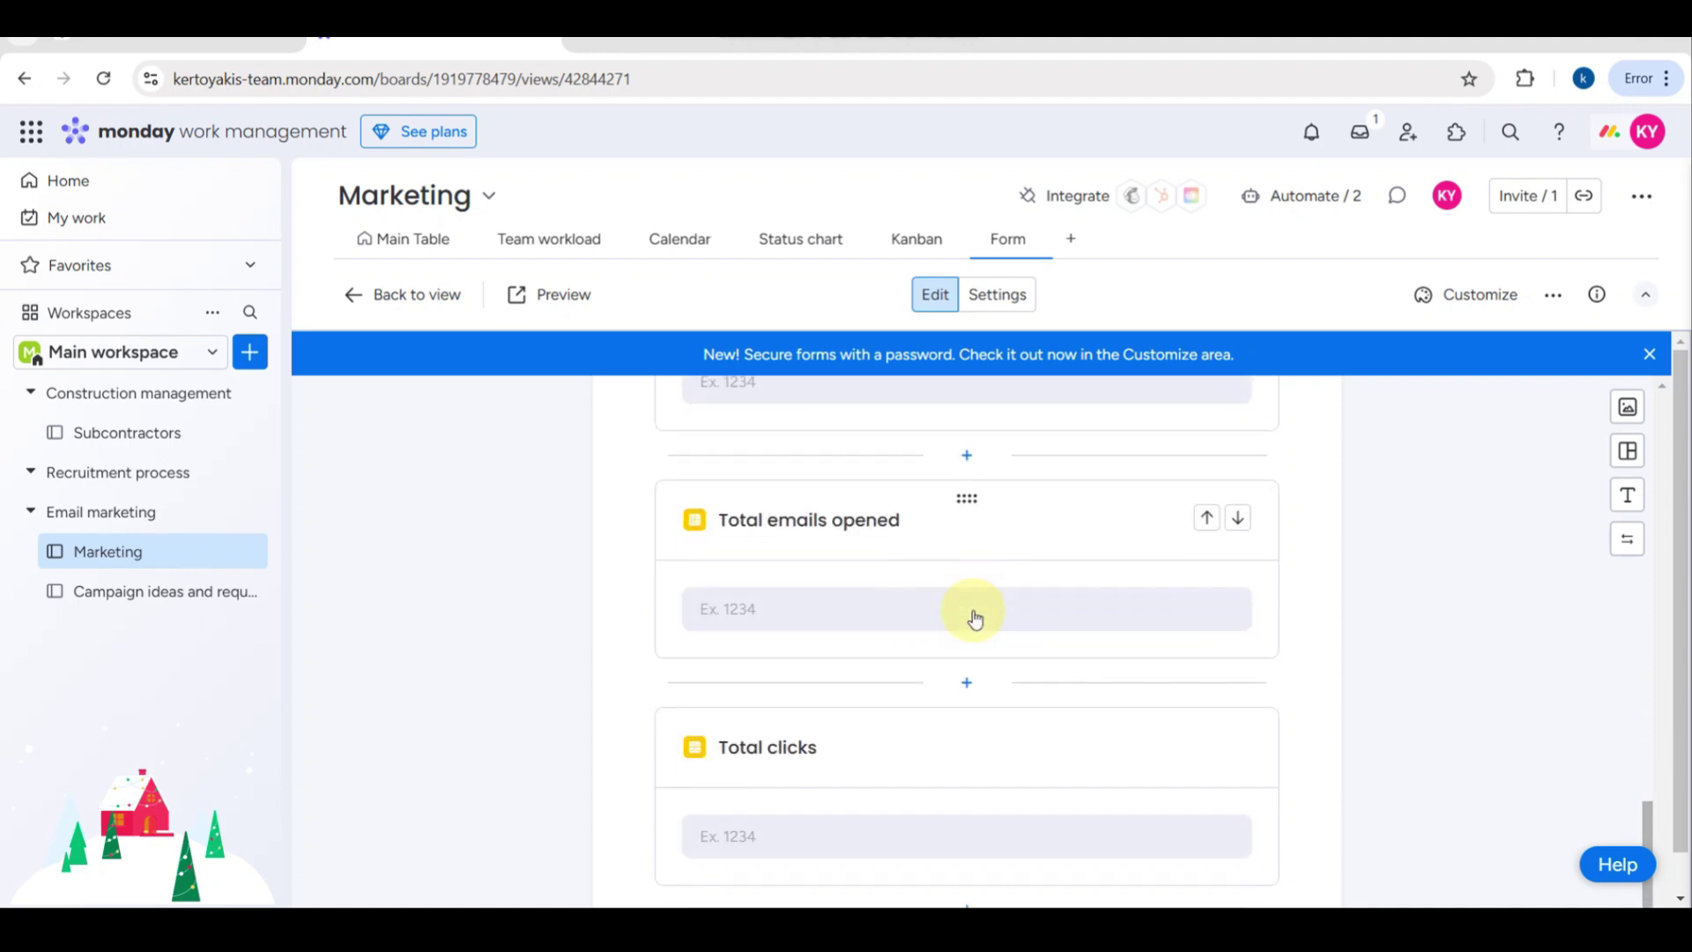
pyautogui.scroll(-1, 765, 747)
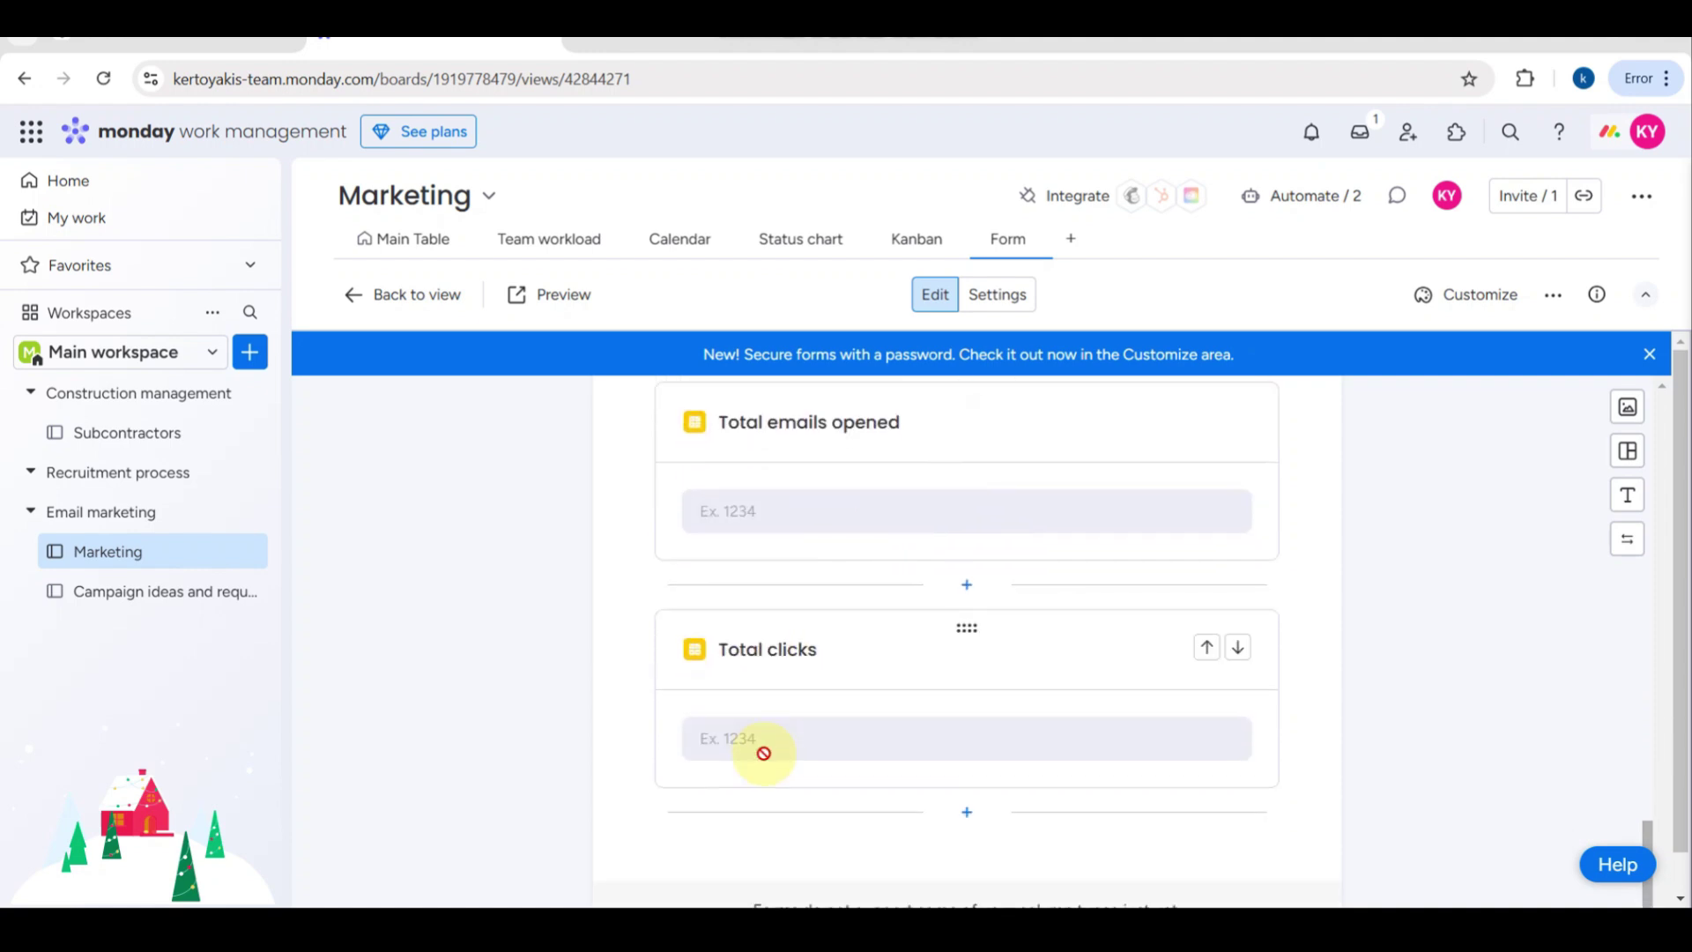
pyautogui.scroll(-1, 755, 649)
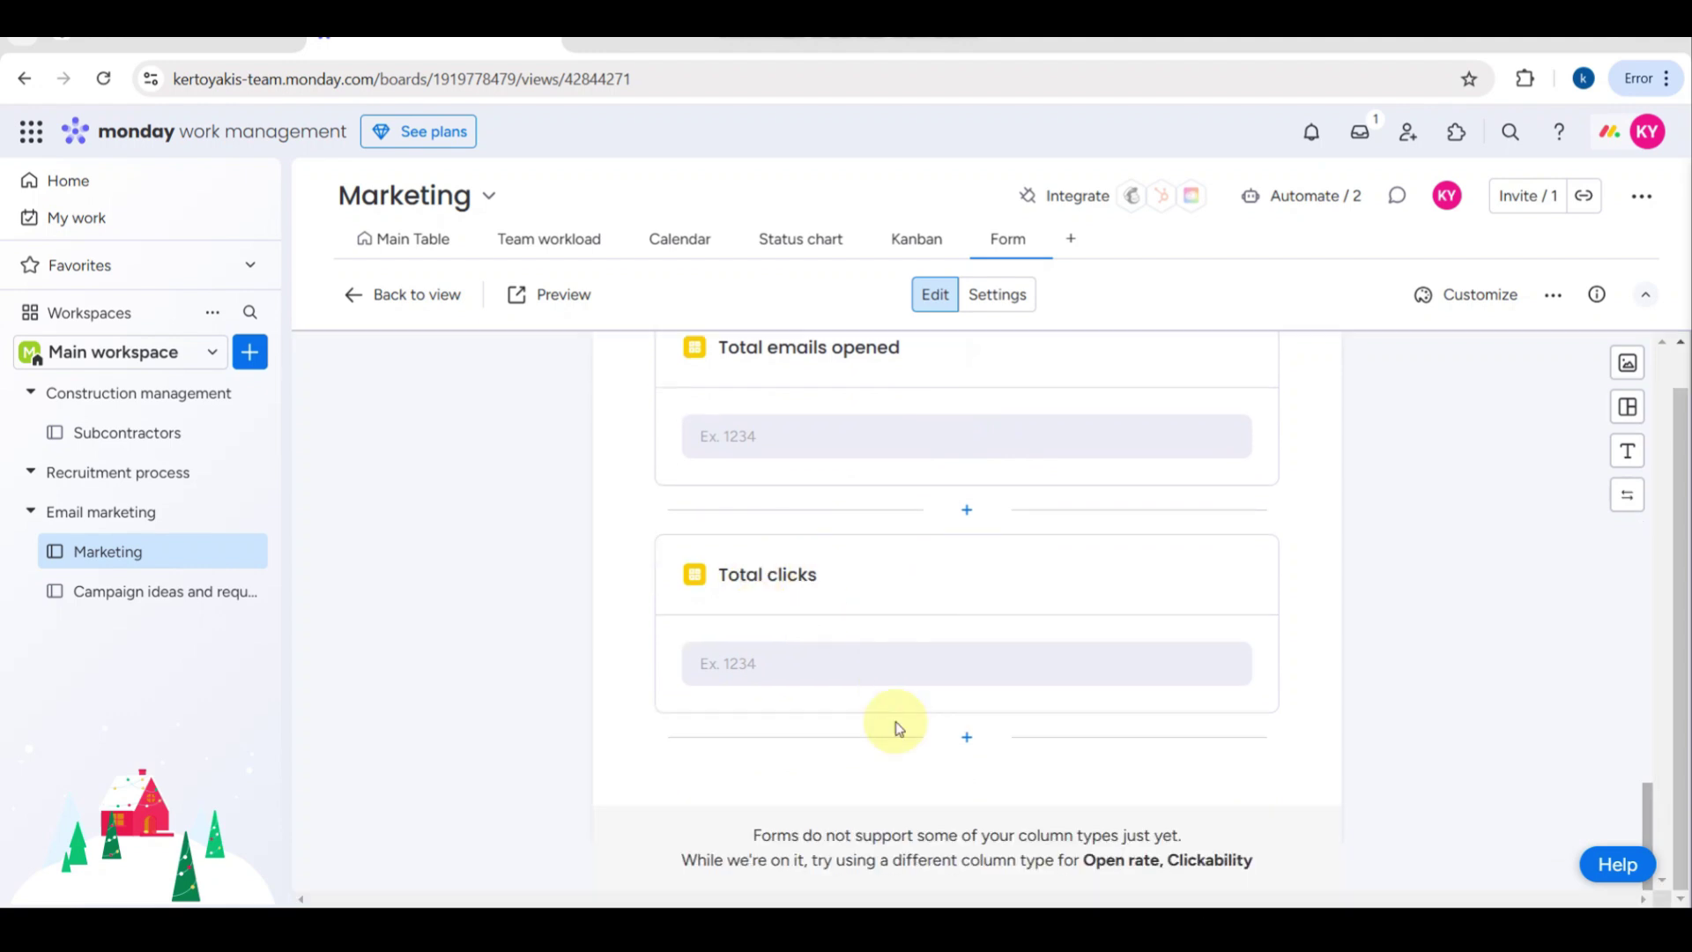
pyautogui.scroll(20, 897, 728)
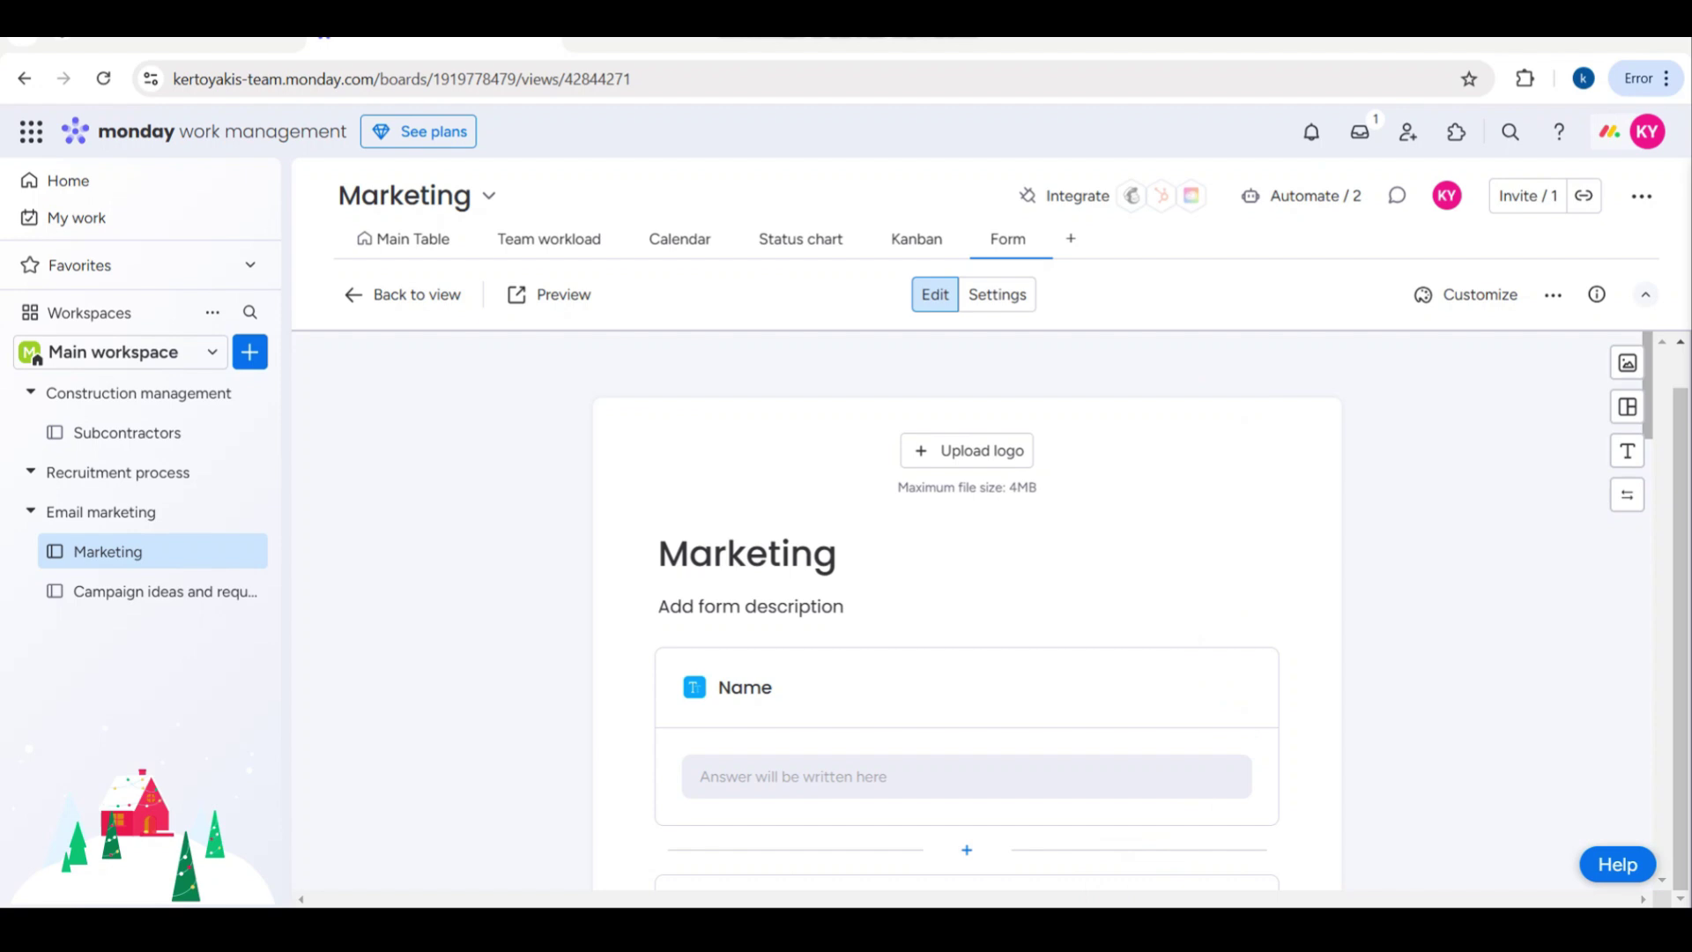
# Step: Open the Marketing form's settings and review the general options, from Submit multiple forms through Form language
pyautogui.click(996, 299)
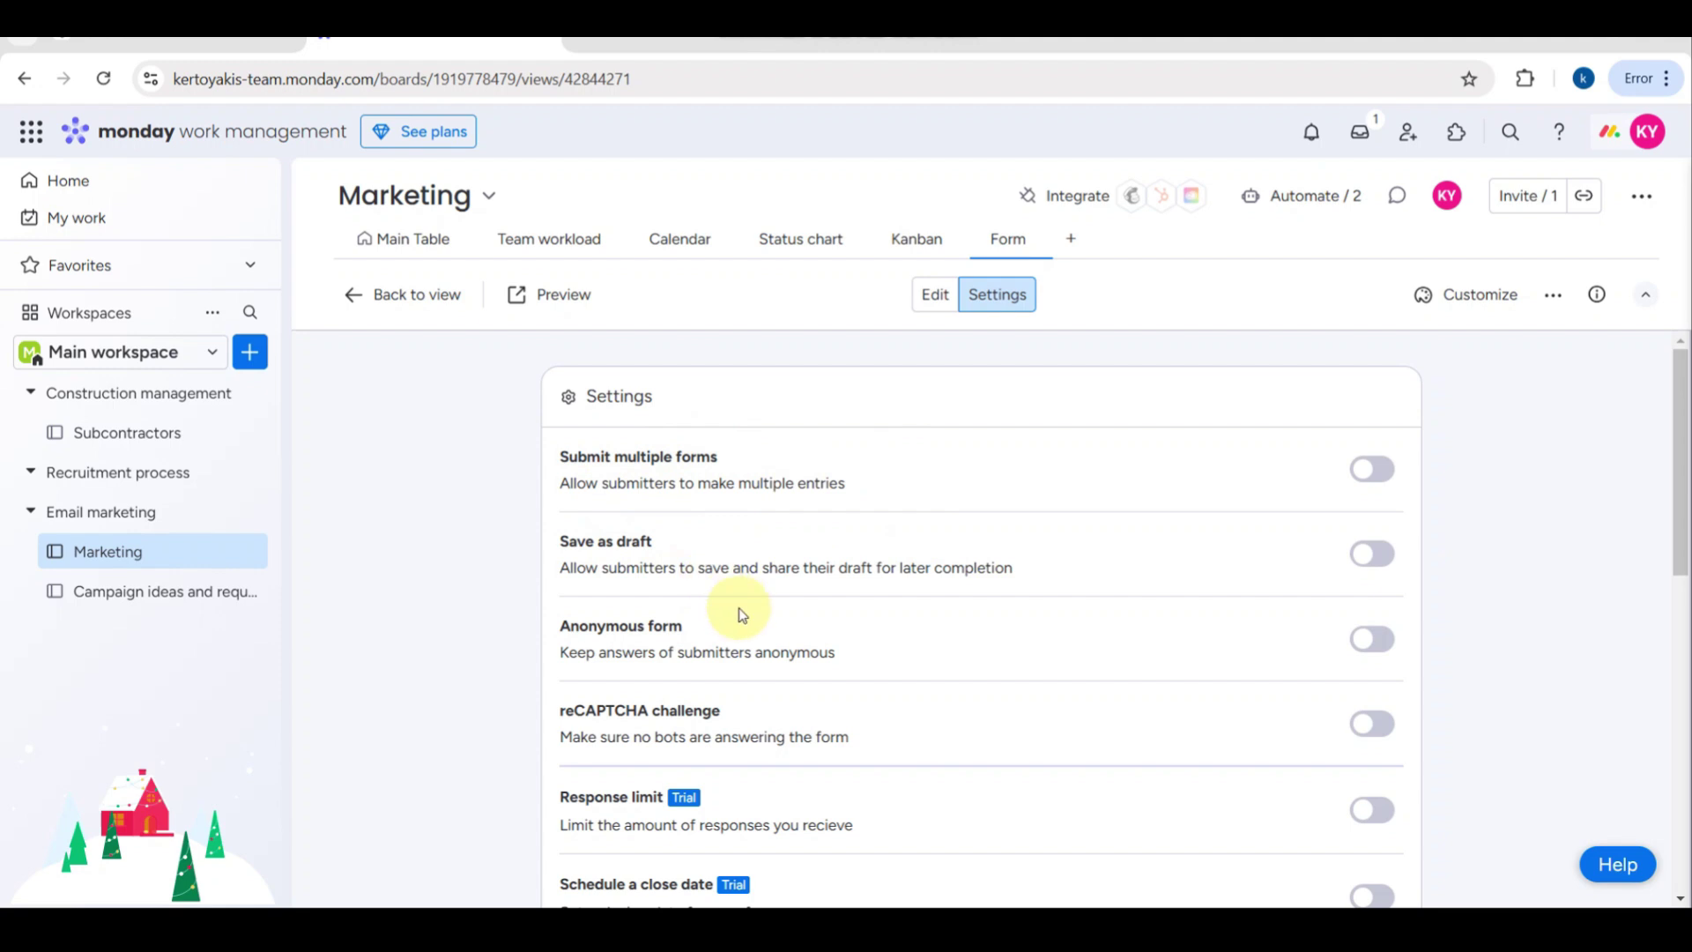
pyautogui.scroll(-1, 740, 615)
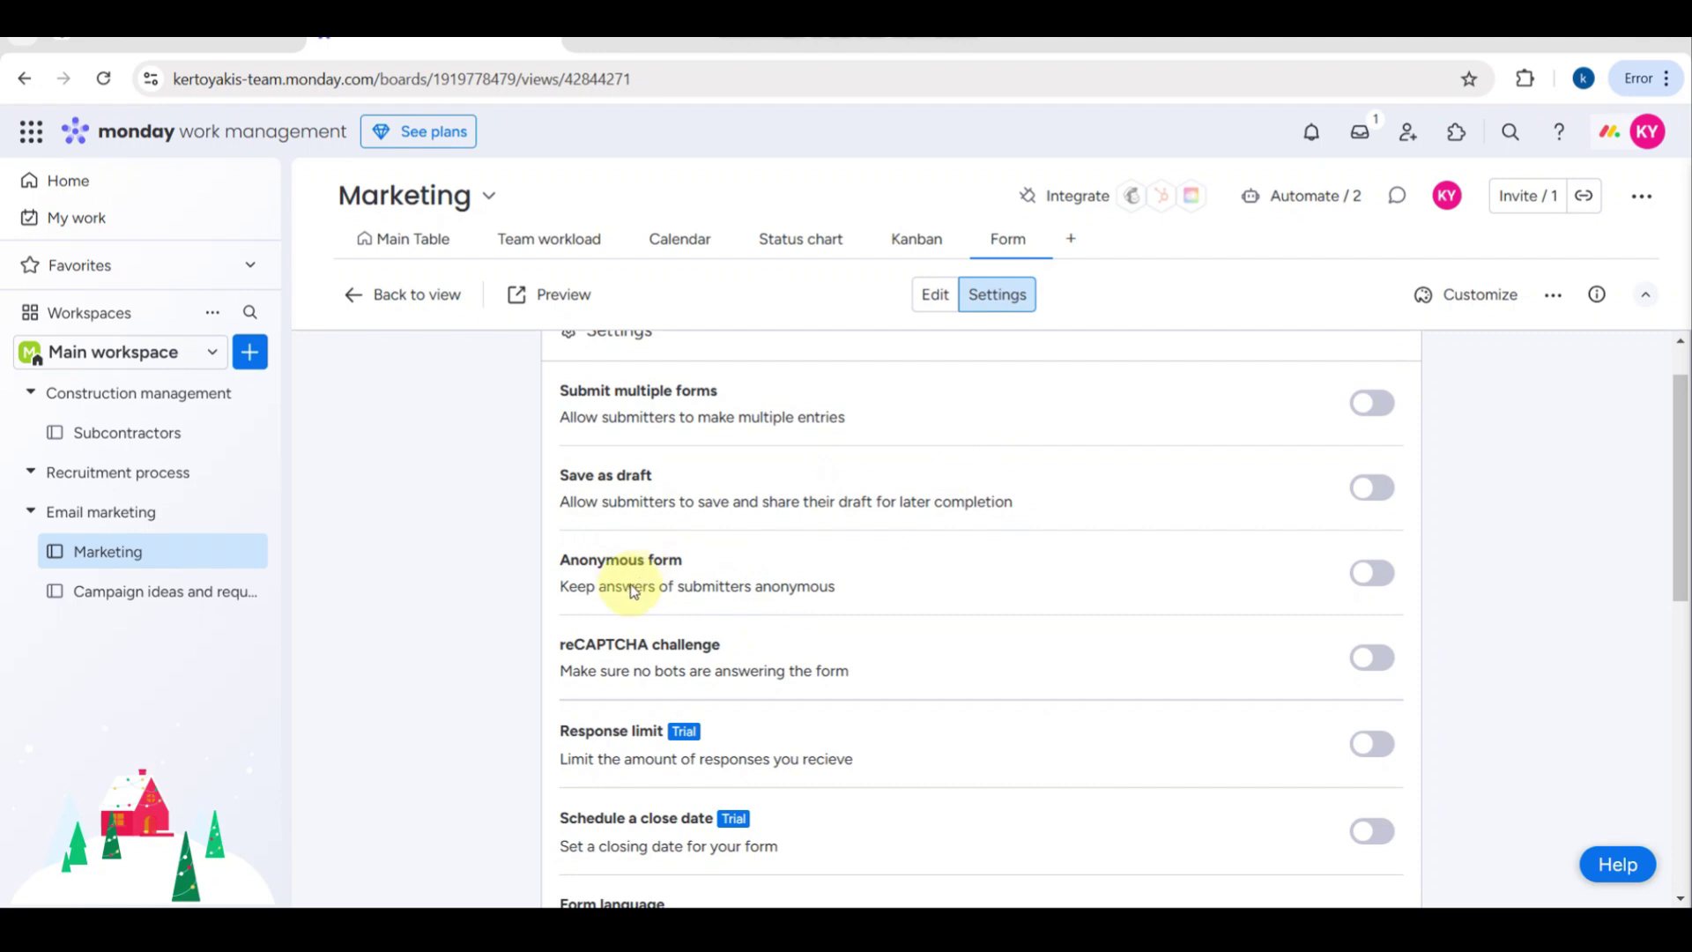
pyautogui.scroll(-1, 723, 614)
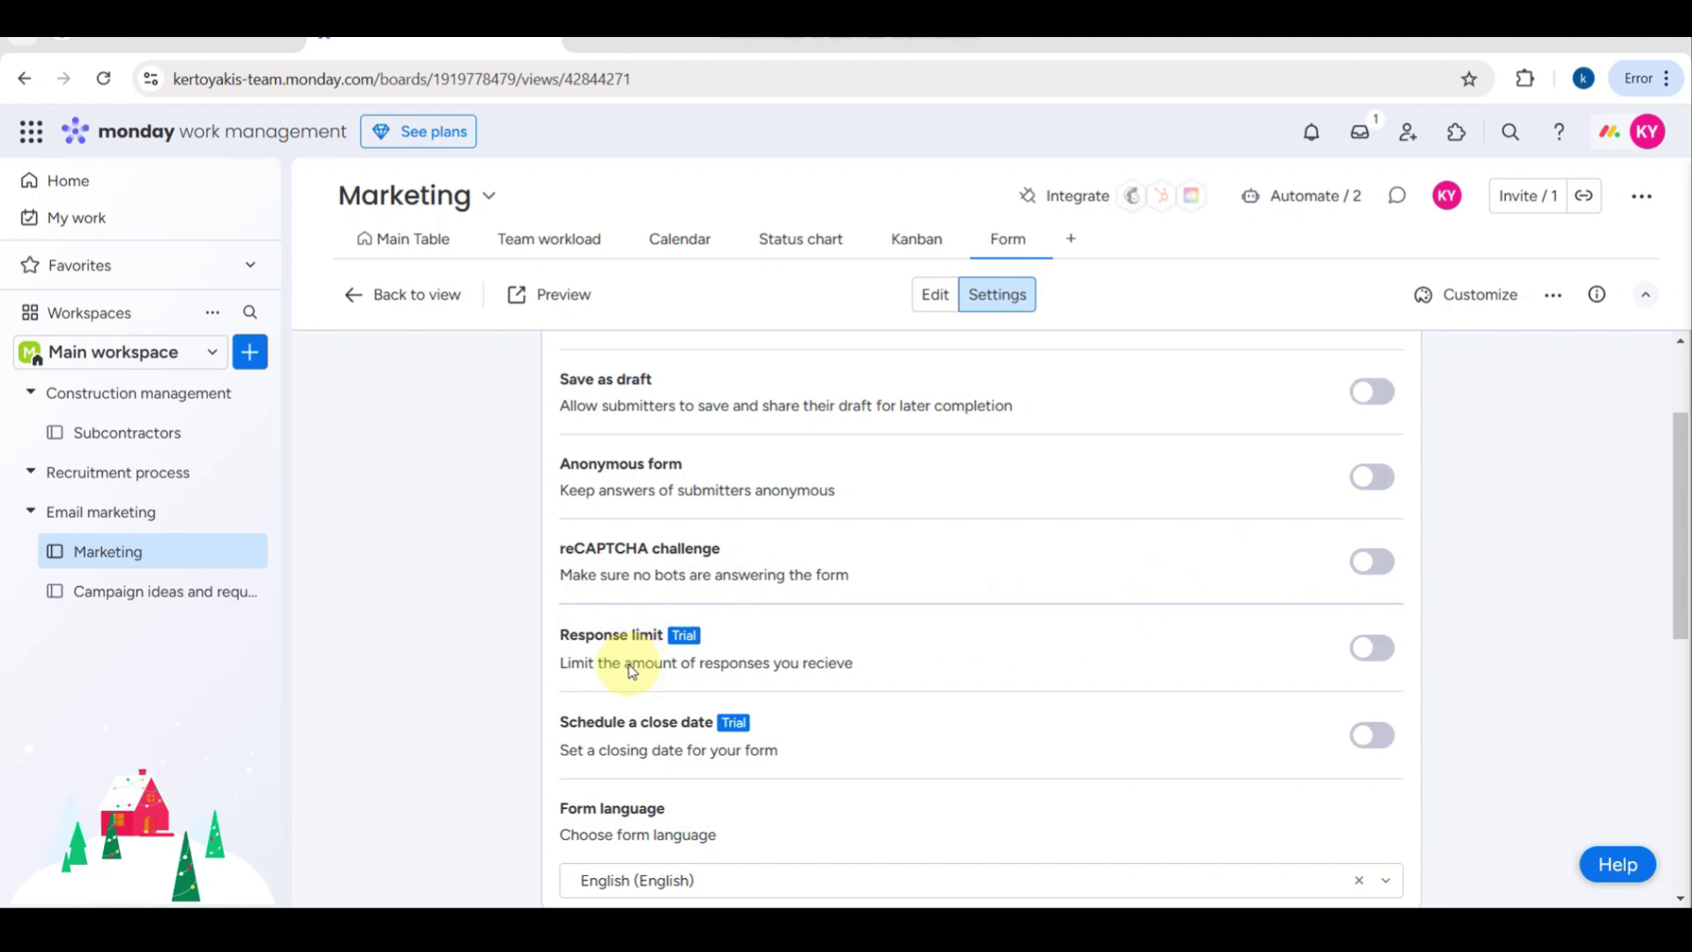
pyautogui.scroll(-2, 631, 672)
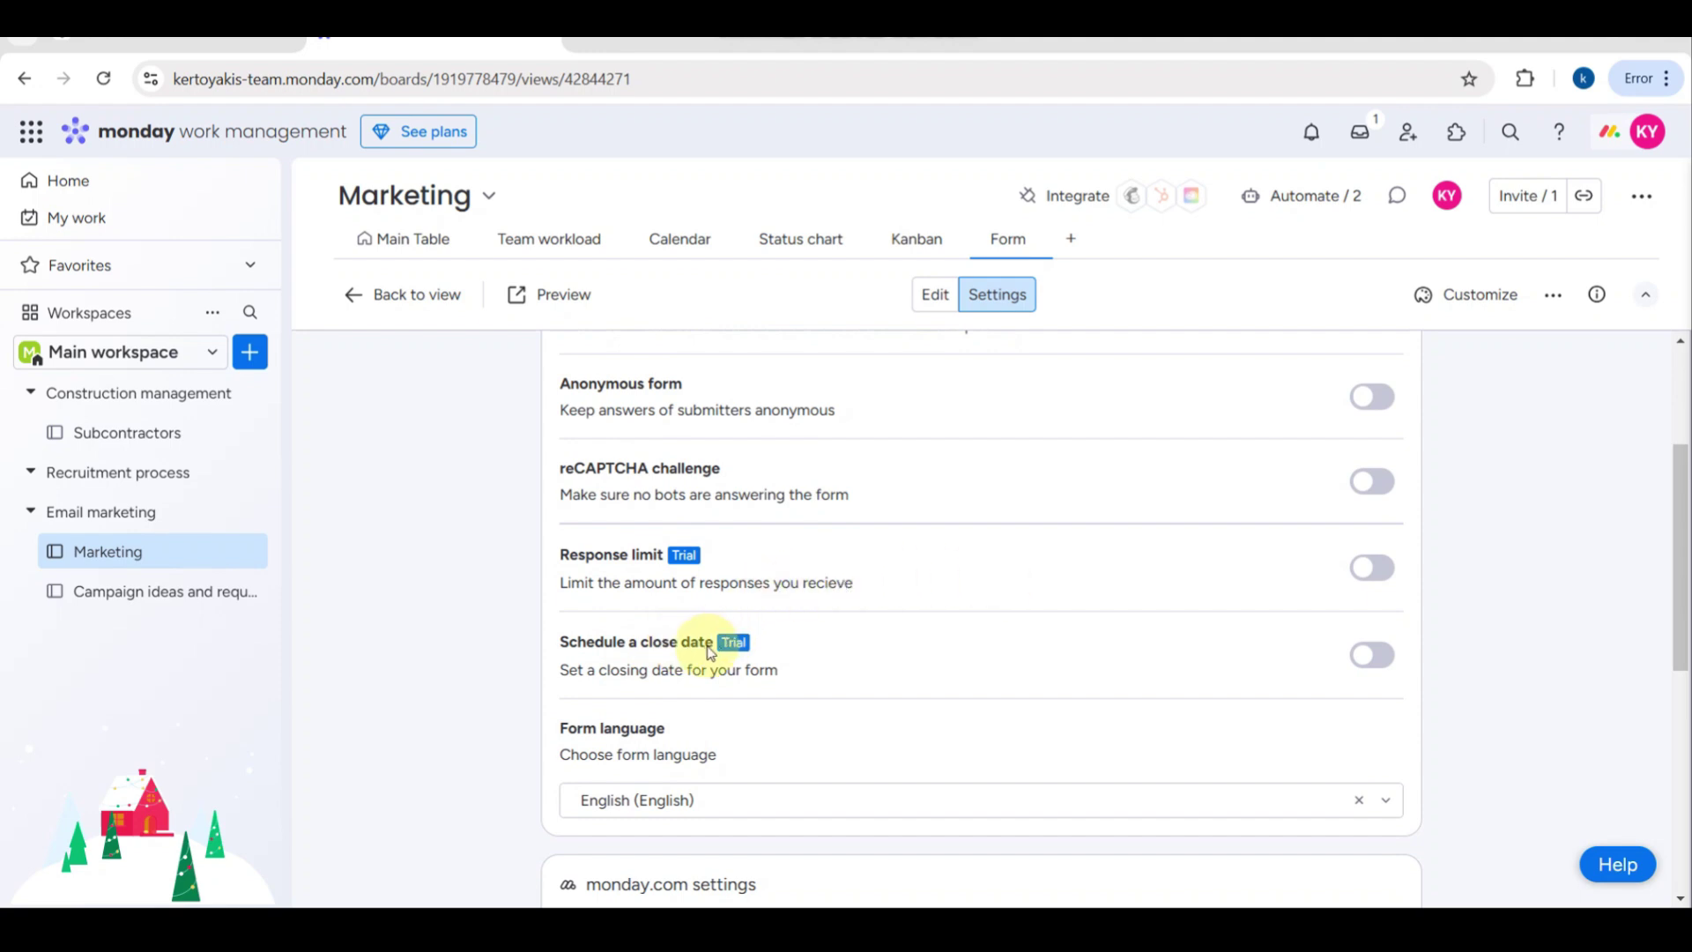
pyautogui.scroll(-2, 740, 671)
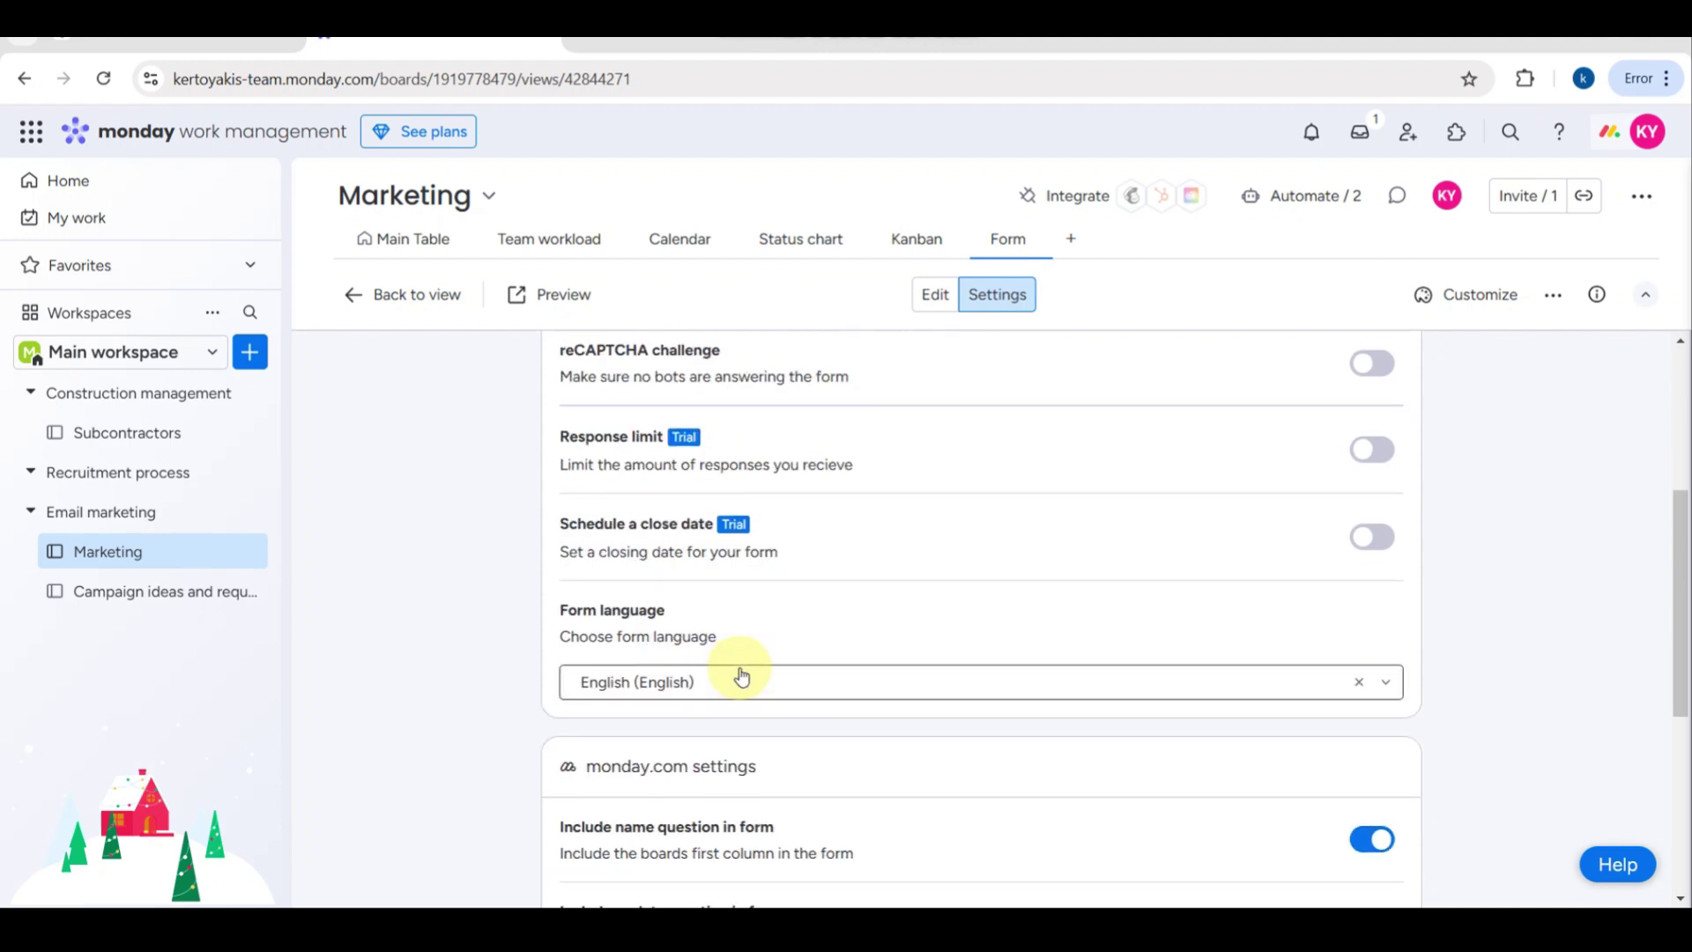
pyautogui.scroll(-2, 740, 677)
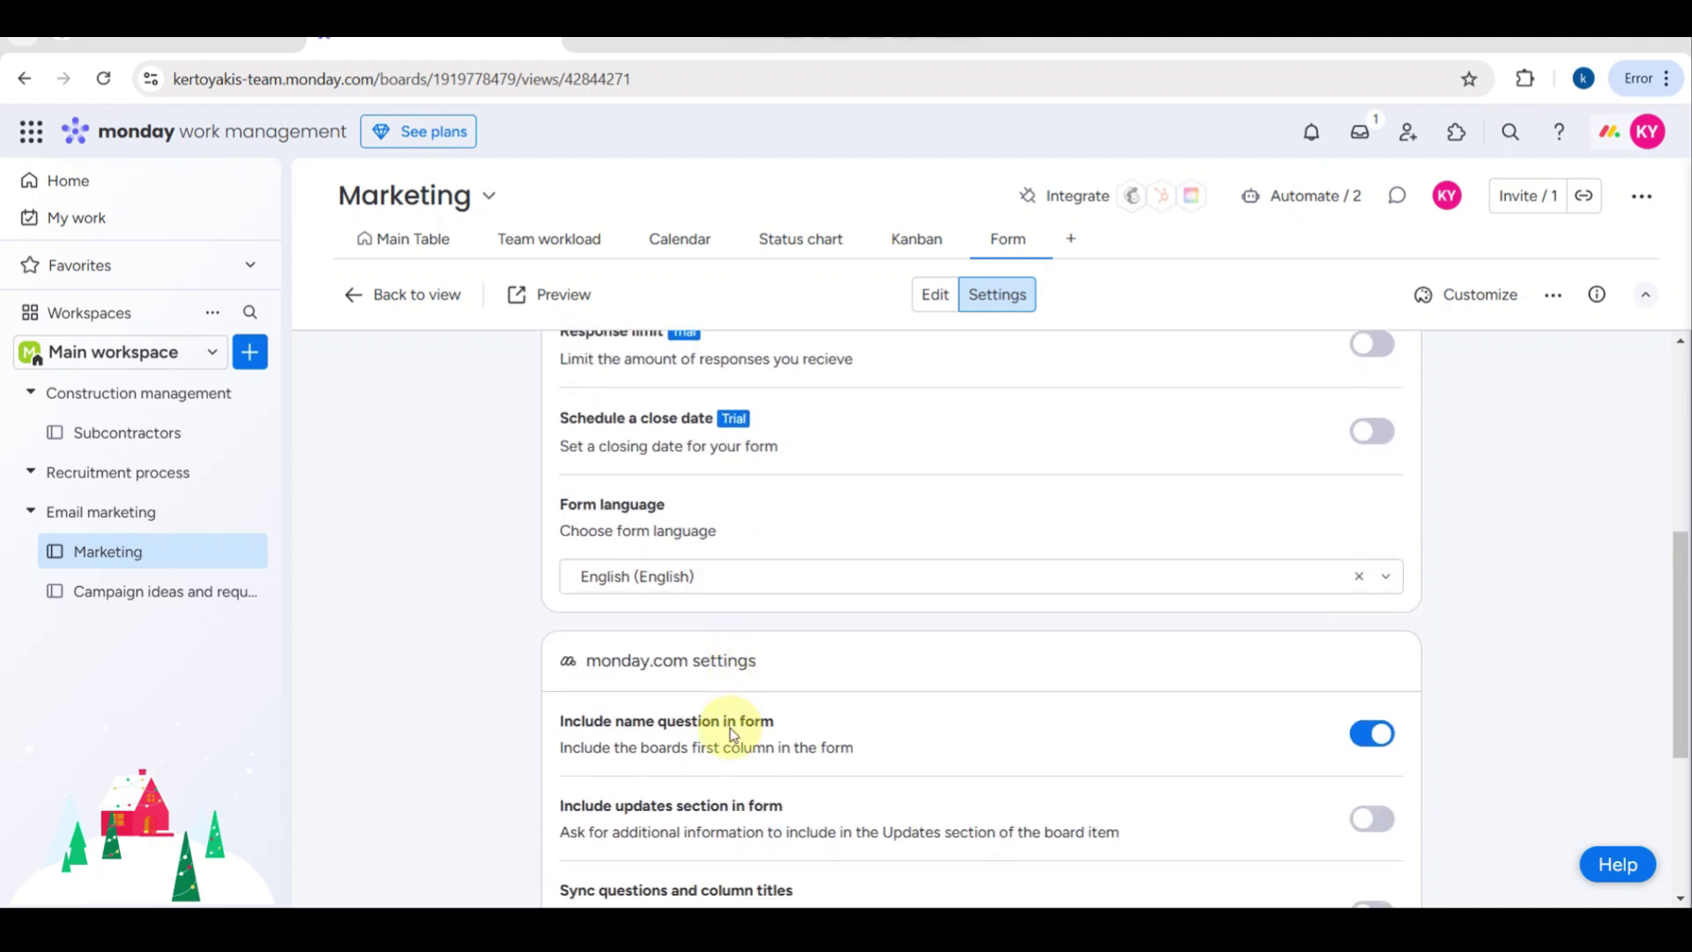
# Step: Review the form's monday.com settings, from Include name question in form through Group for answers
pyautogui.scroll(-1, 730, 734)
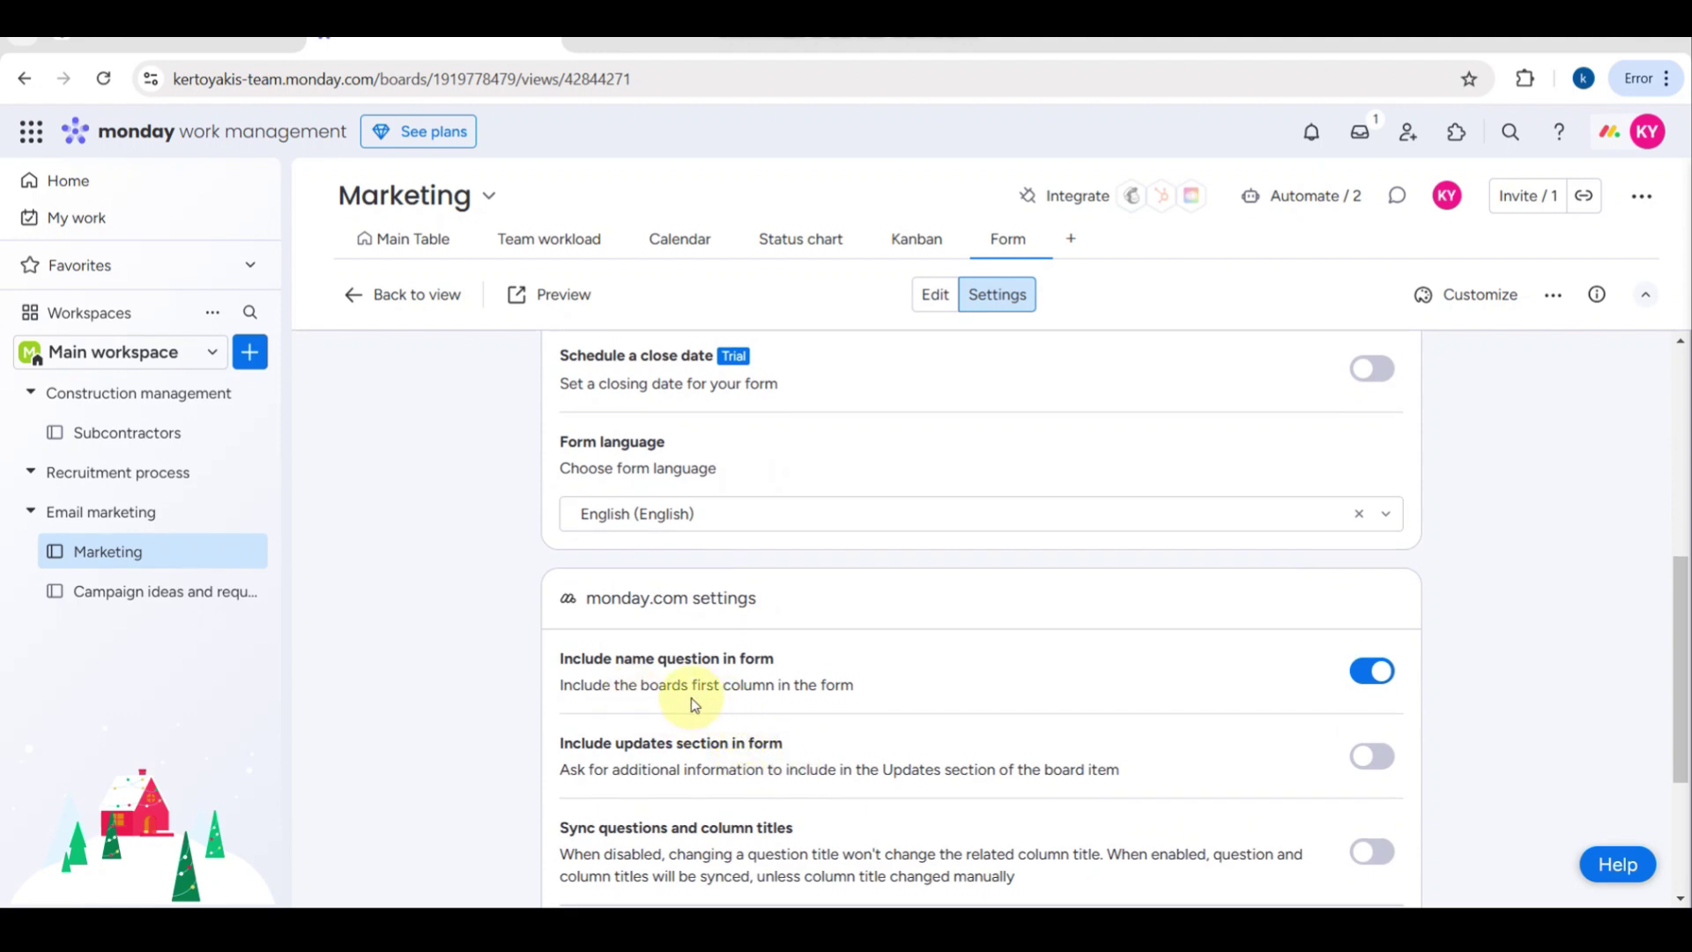
pyautogui.scroll(-1, 730, 703)
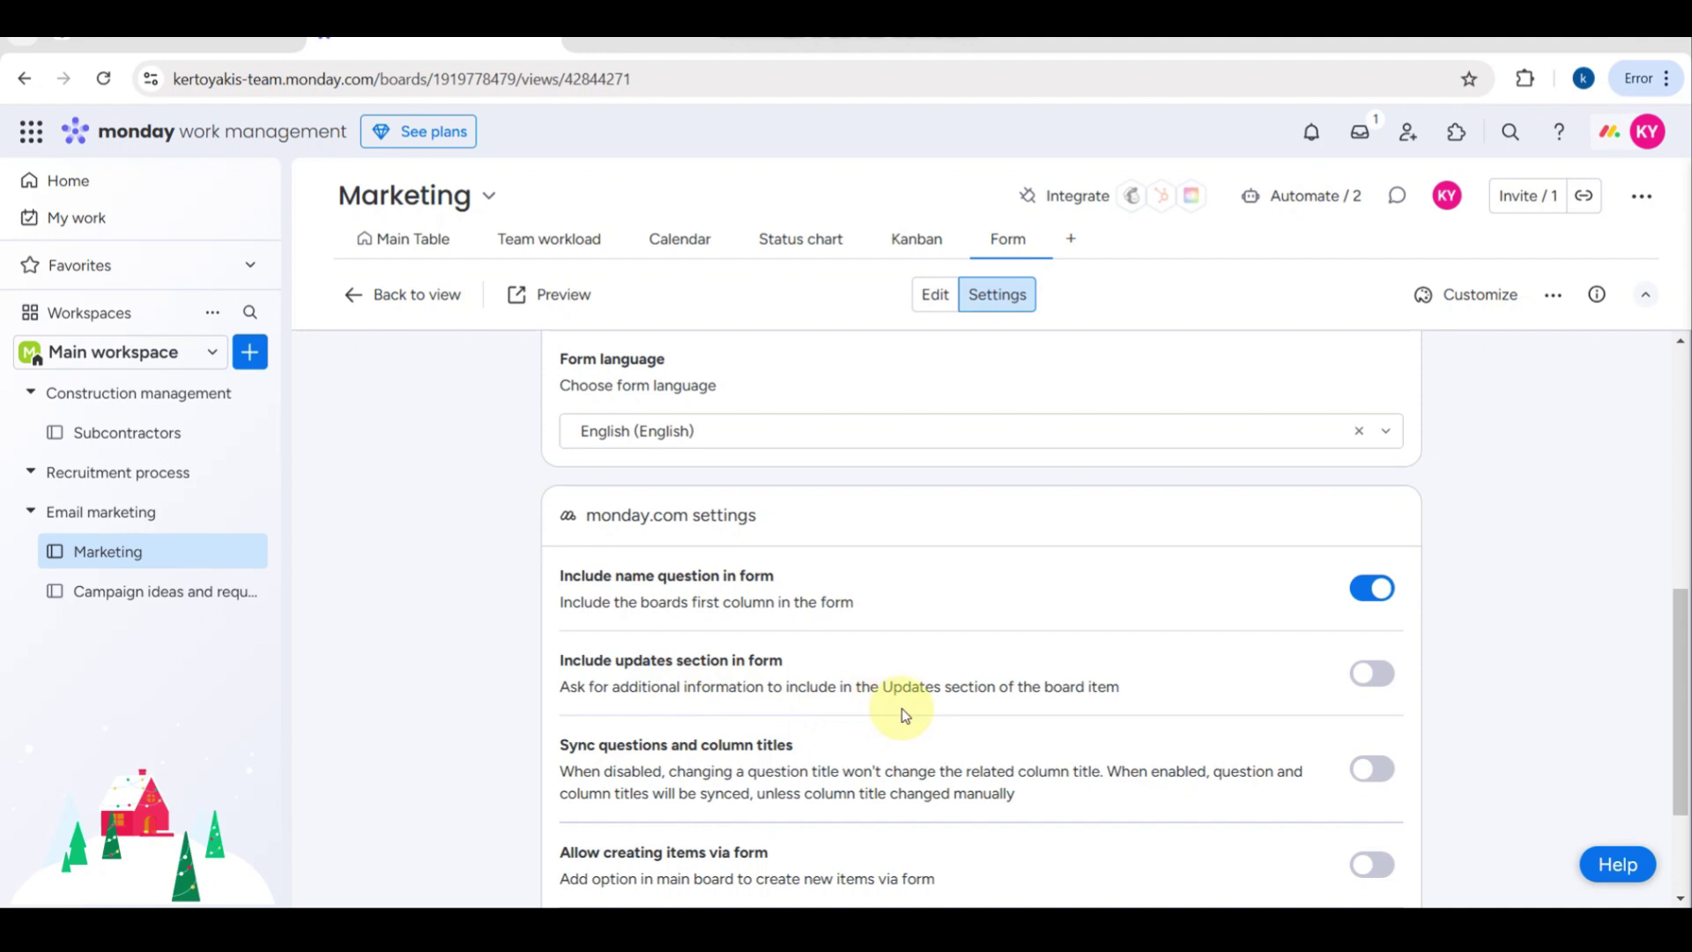
pyautogui.scroll(-1, 905, 714)
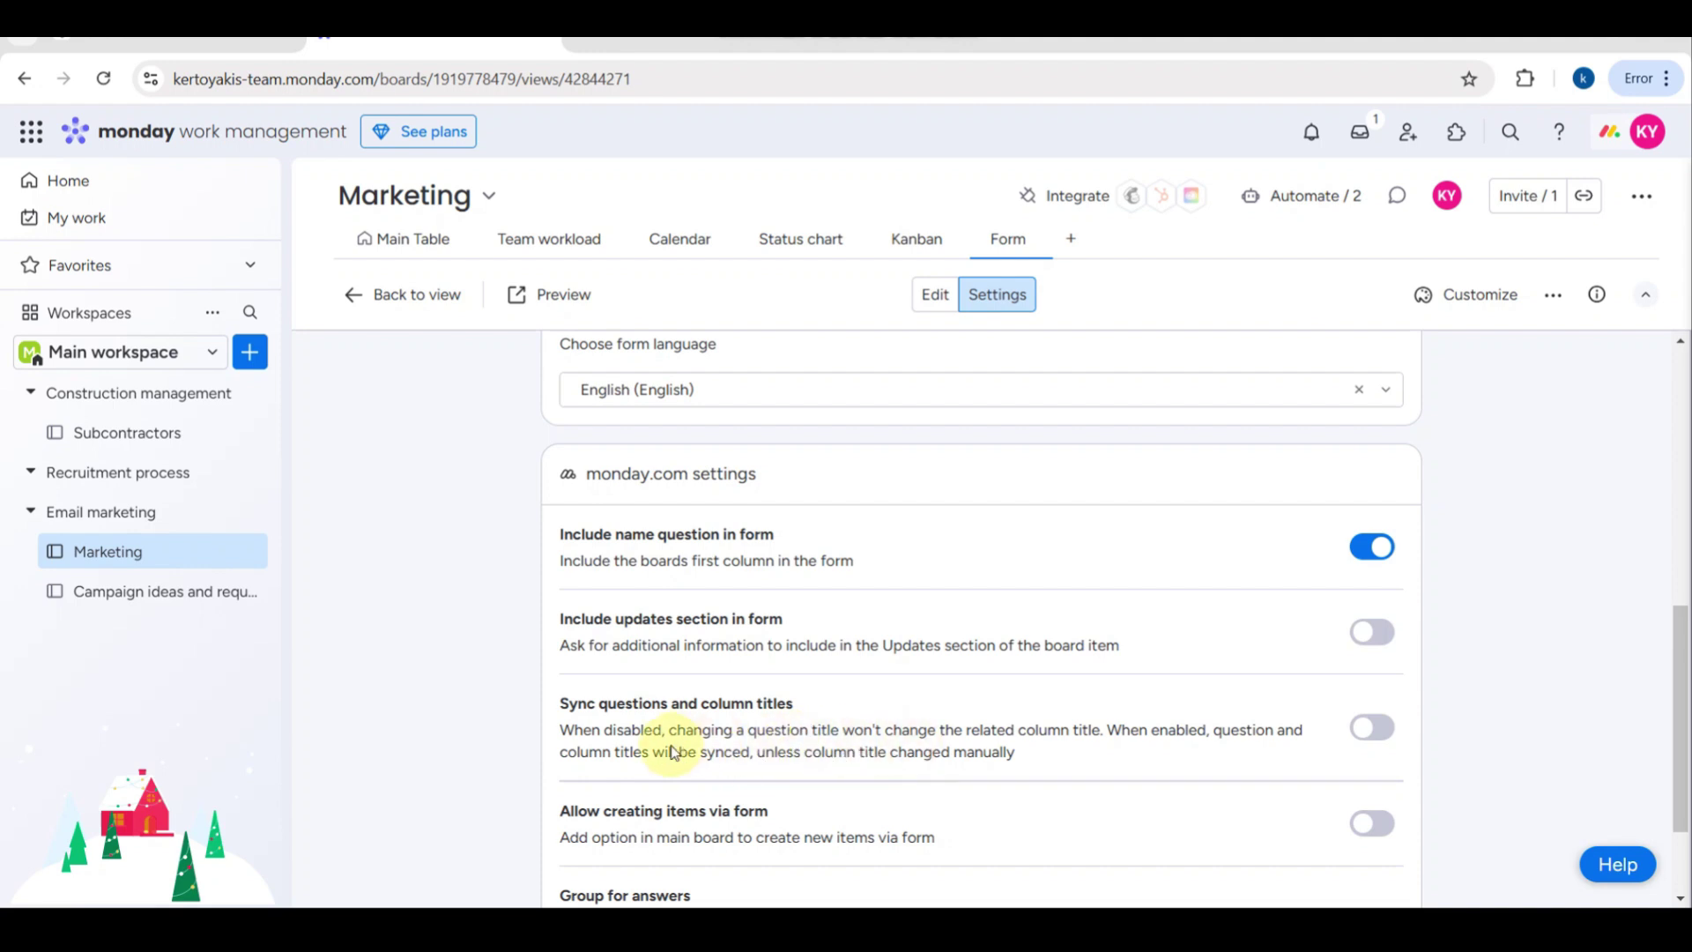
pyautogui.scroll(-1, 673, 752)
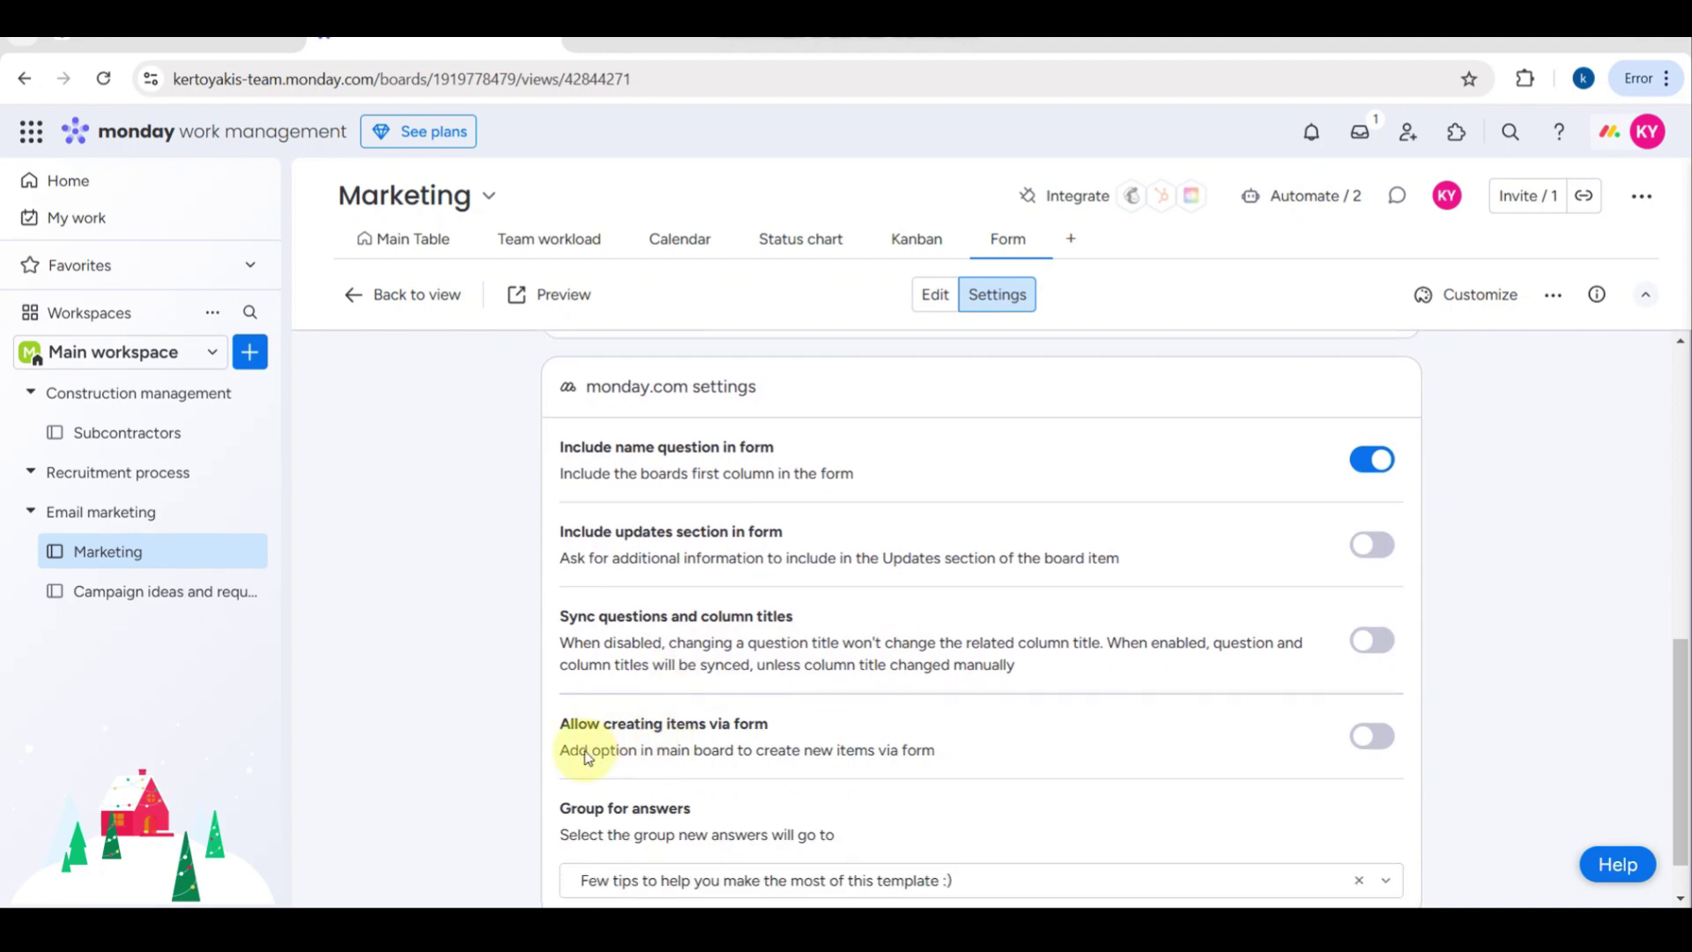
pyautogui.scroll(-1, 588, 757)
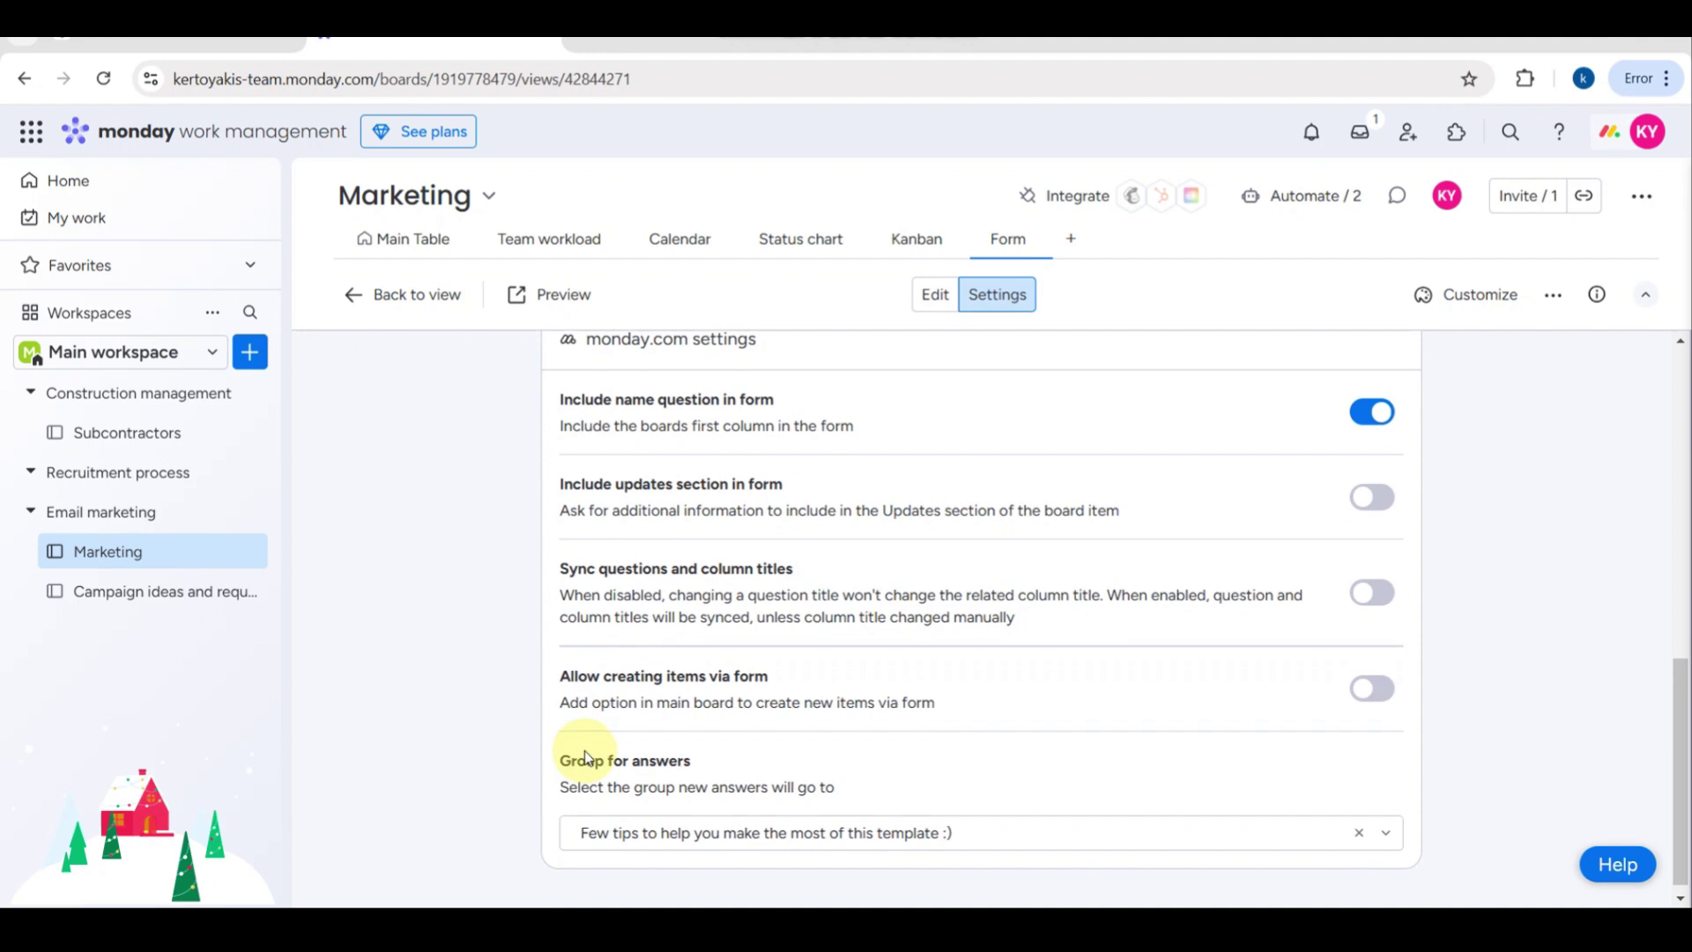
pyautogui.scroll(-1, 588, 756)
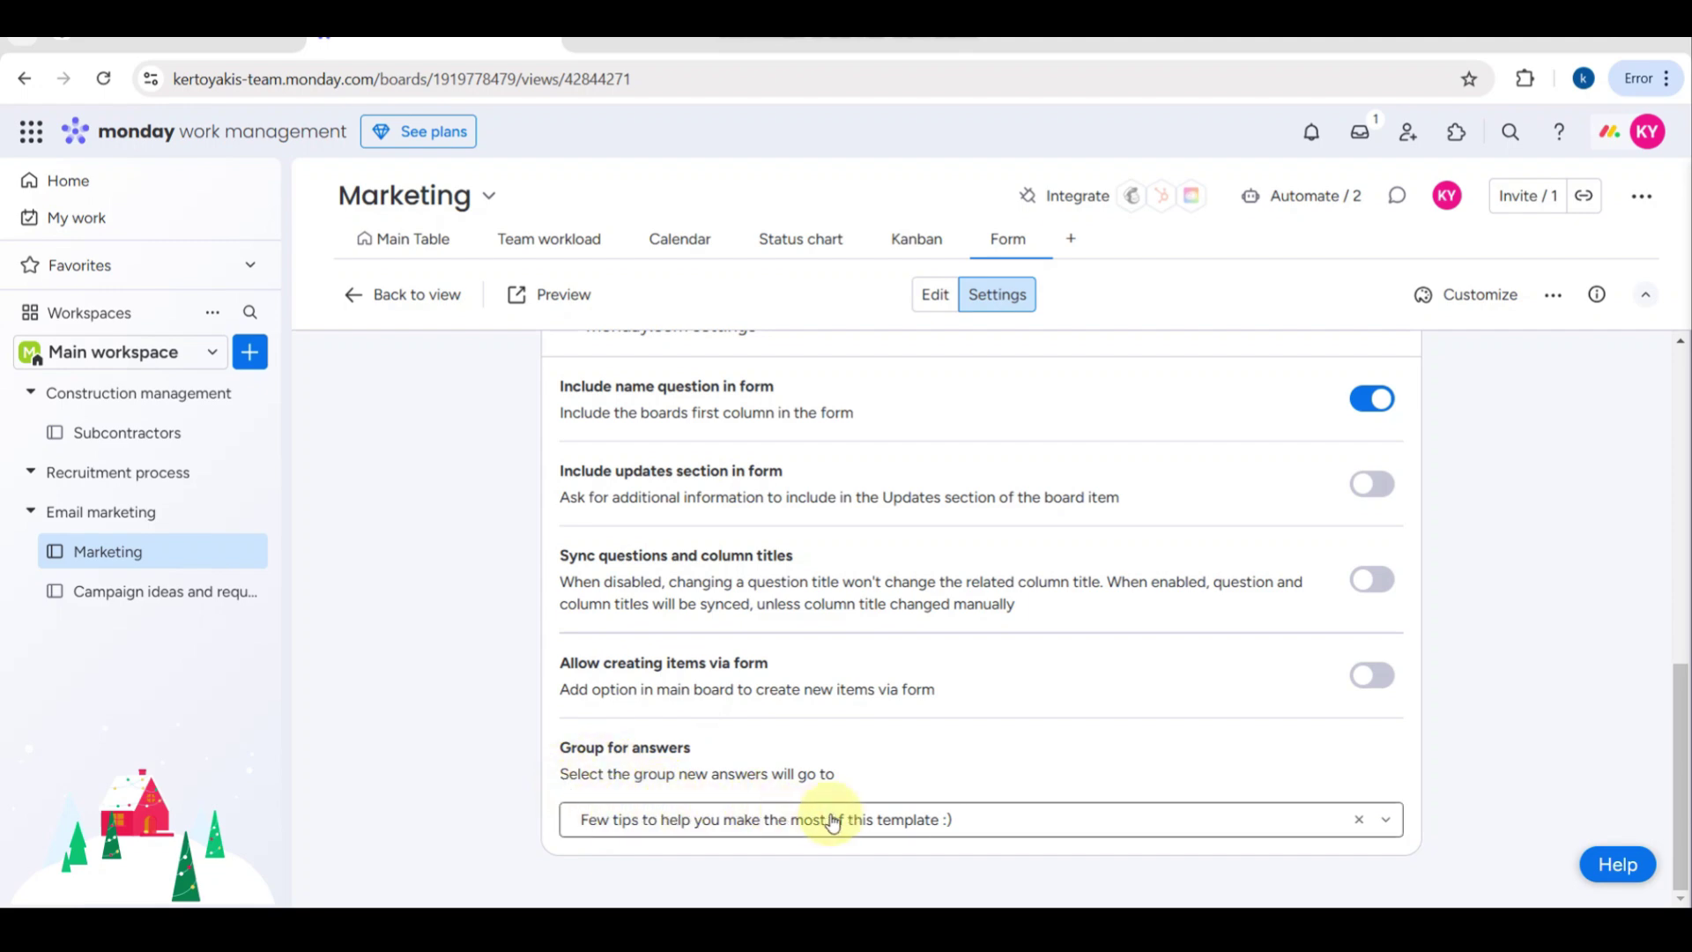
pyautogui.scroll(2, 1084, 701)
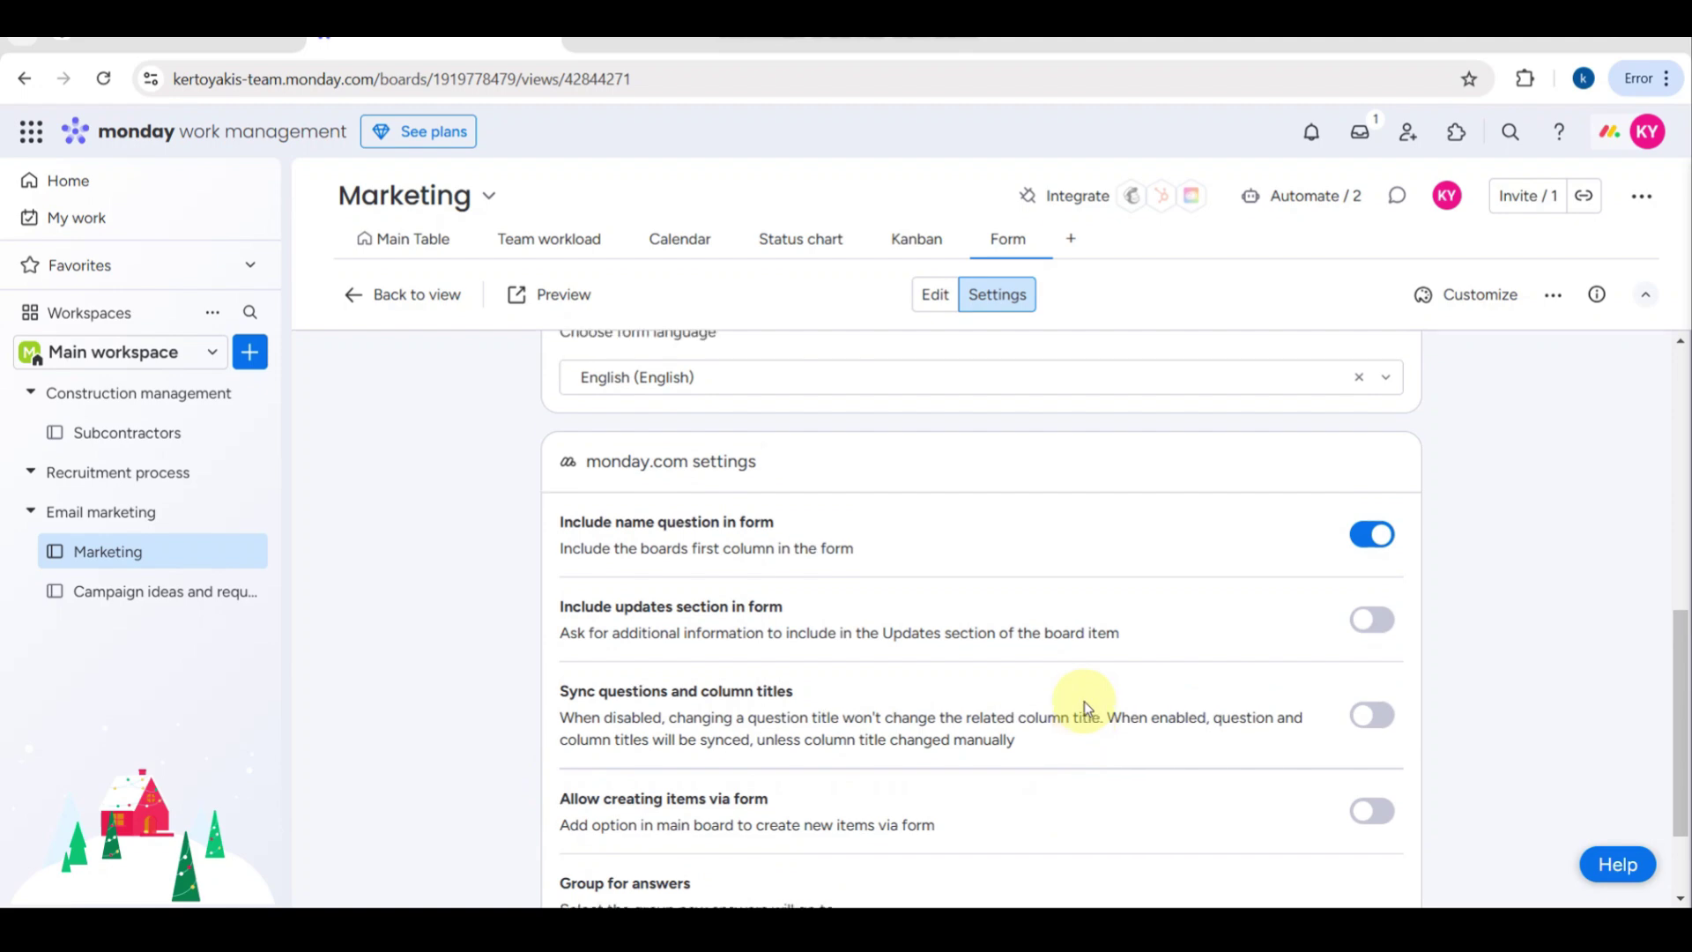
pyautogui.scroll(5, 1084, 702)
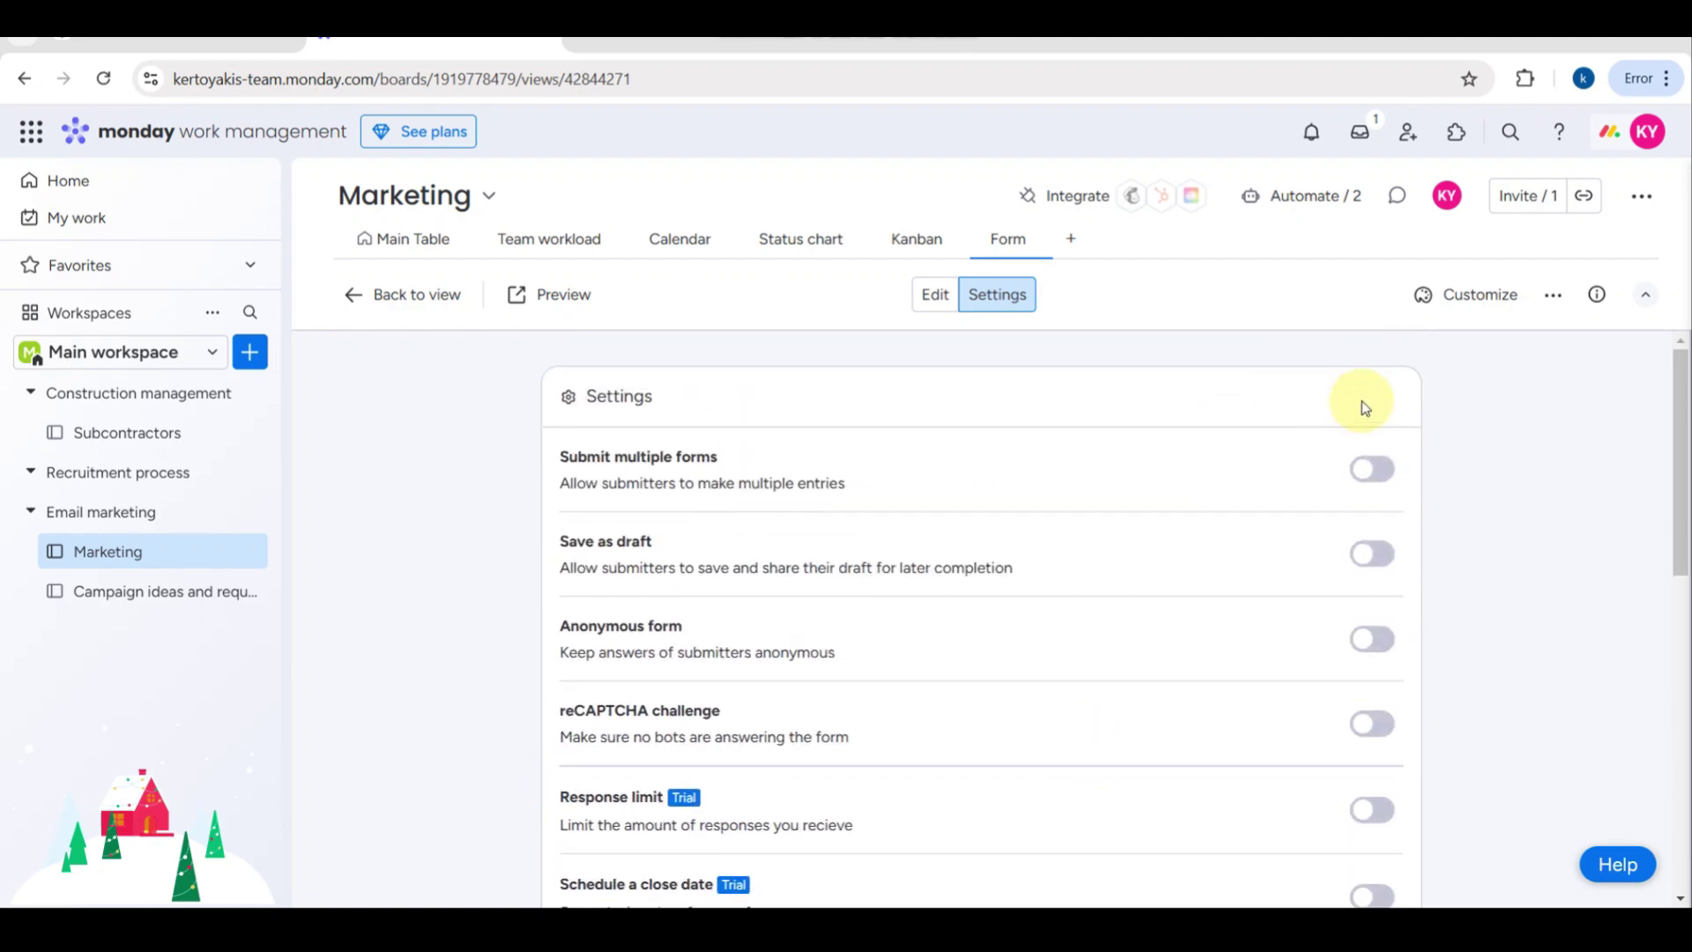
pyautogui.scroll(3, 1460, 301)
# Step: Open the form's customization options and enable the welcome screen
pyautogui.click(1460, 299)
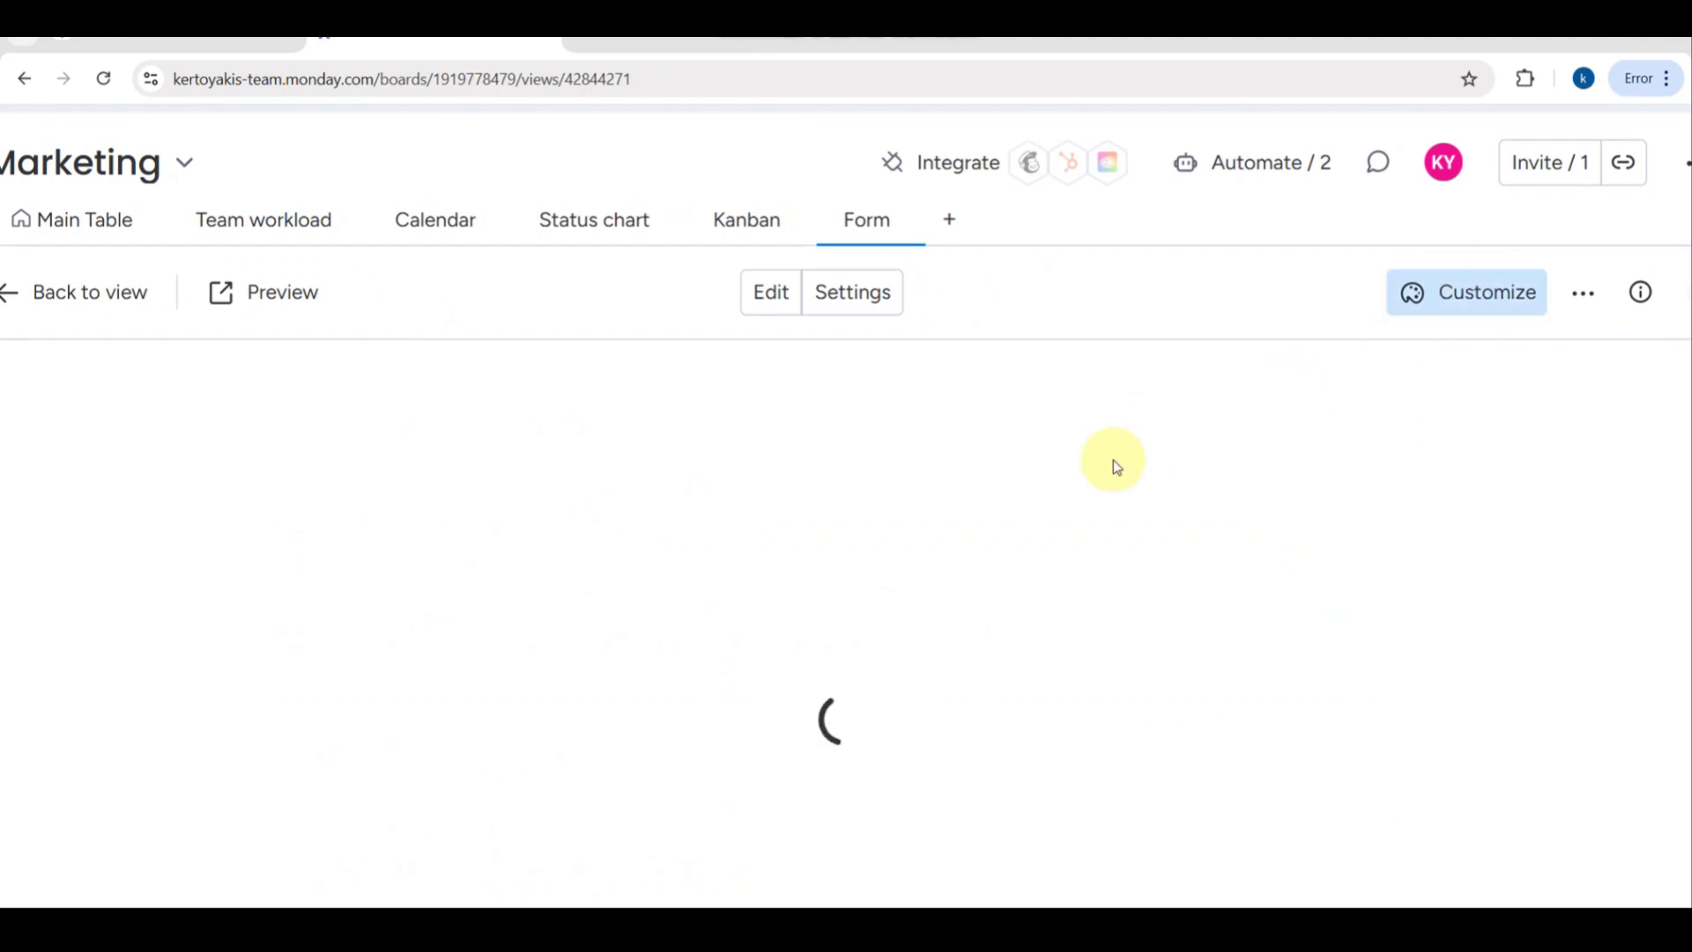
pyautogui.scroll(-3, 1114, 460)
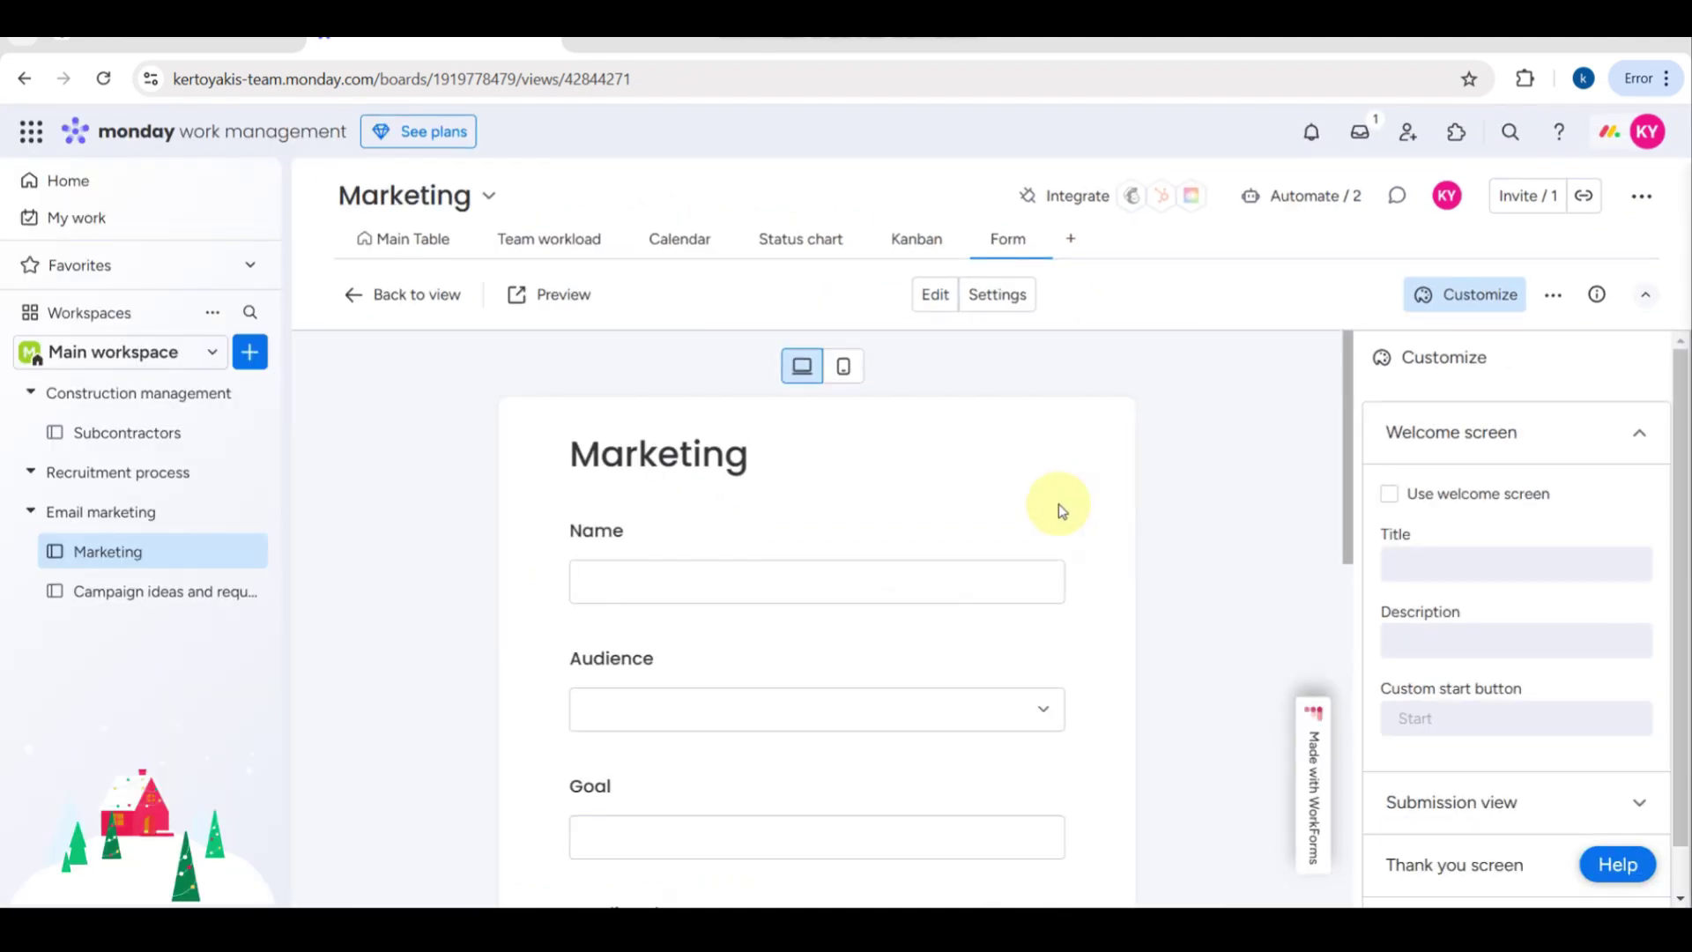
pyautogui.scroll(-1, 1150, 538)
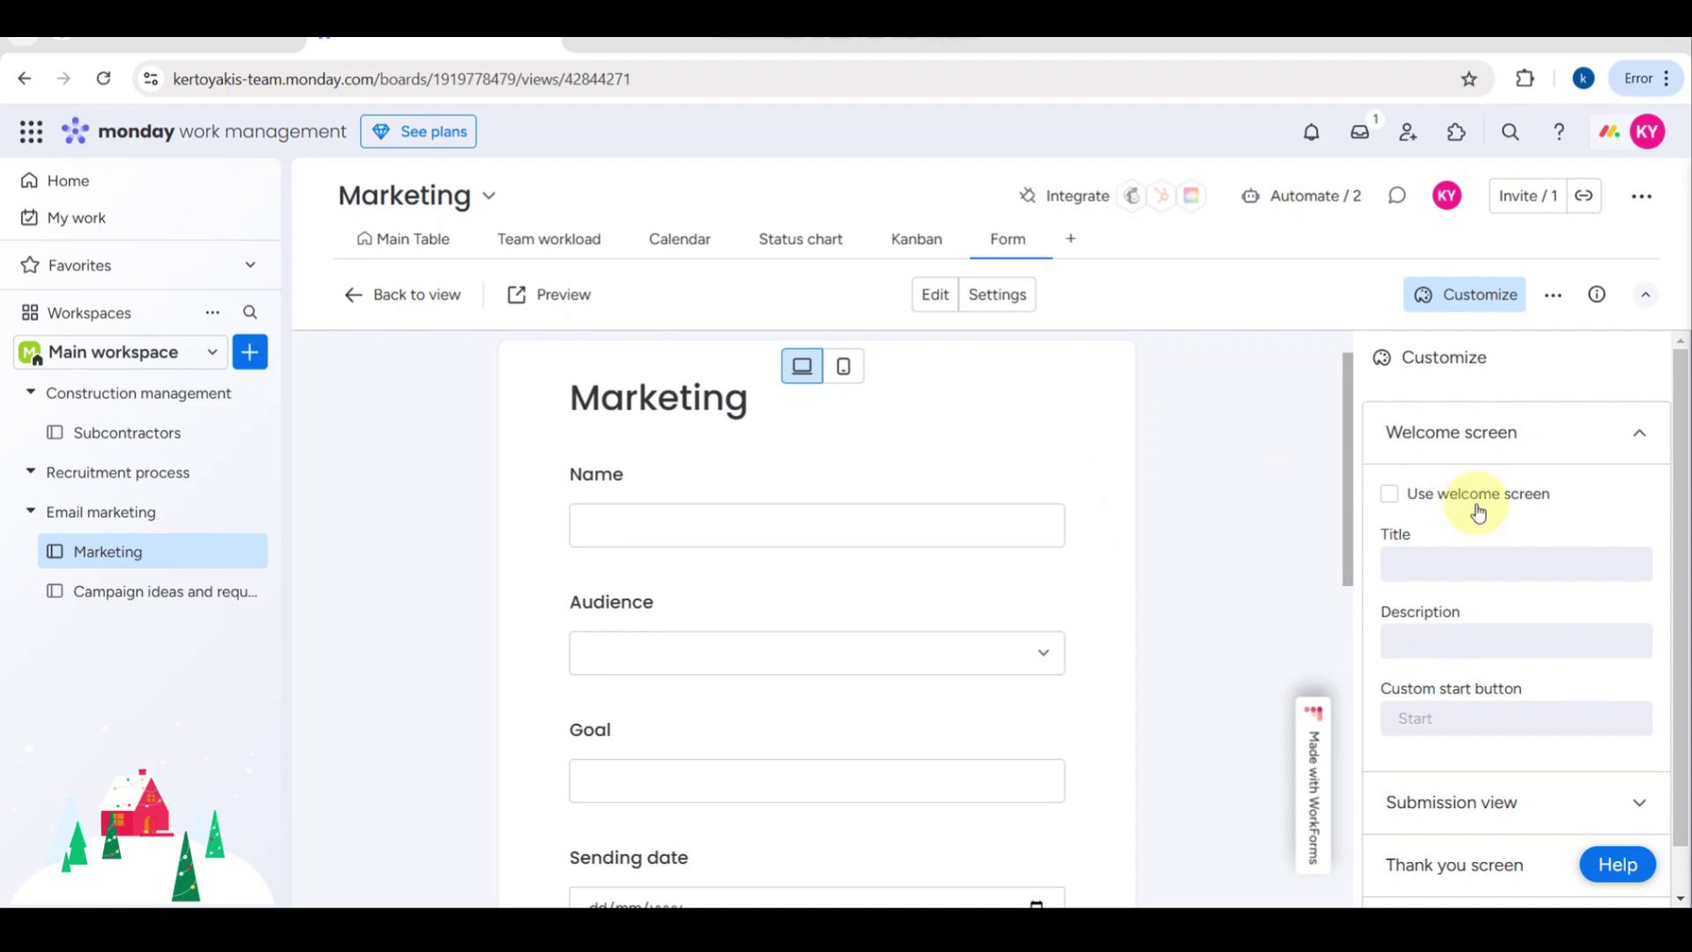
pyautogui.click(1390, 498)
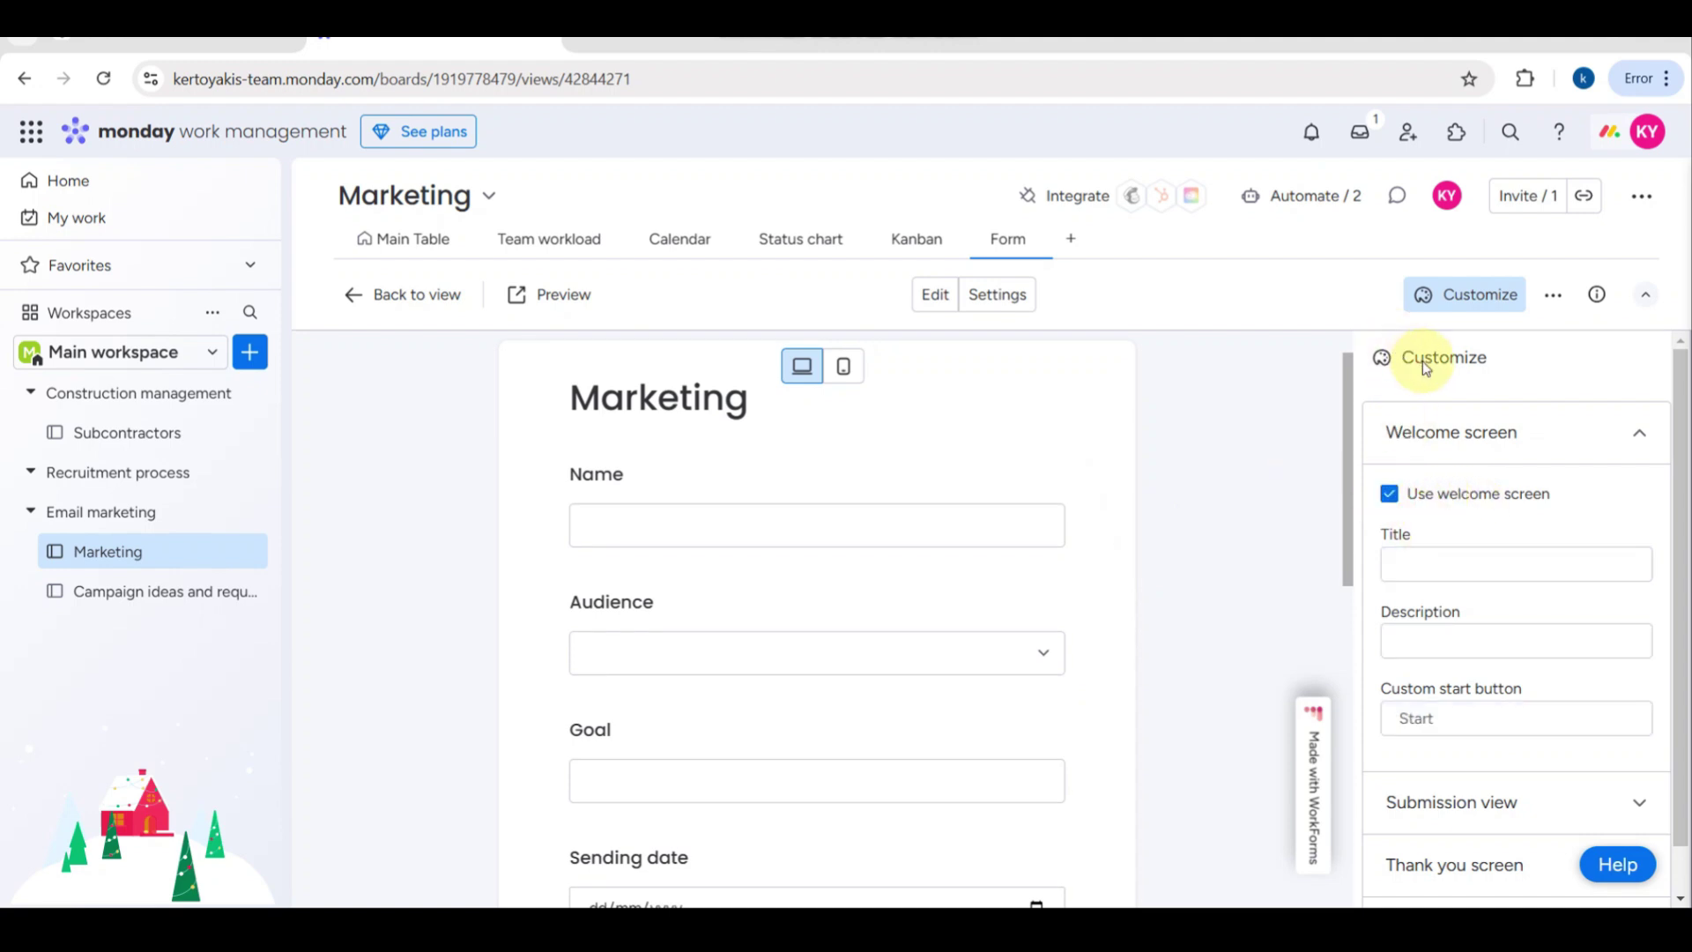
pyautogui.scroll(-1, 1453, 585)
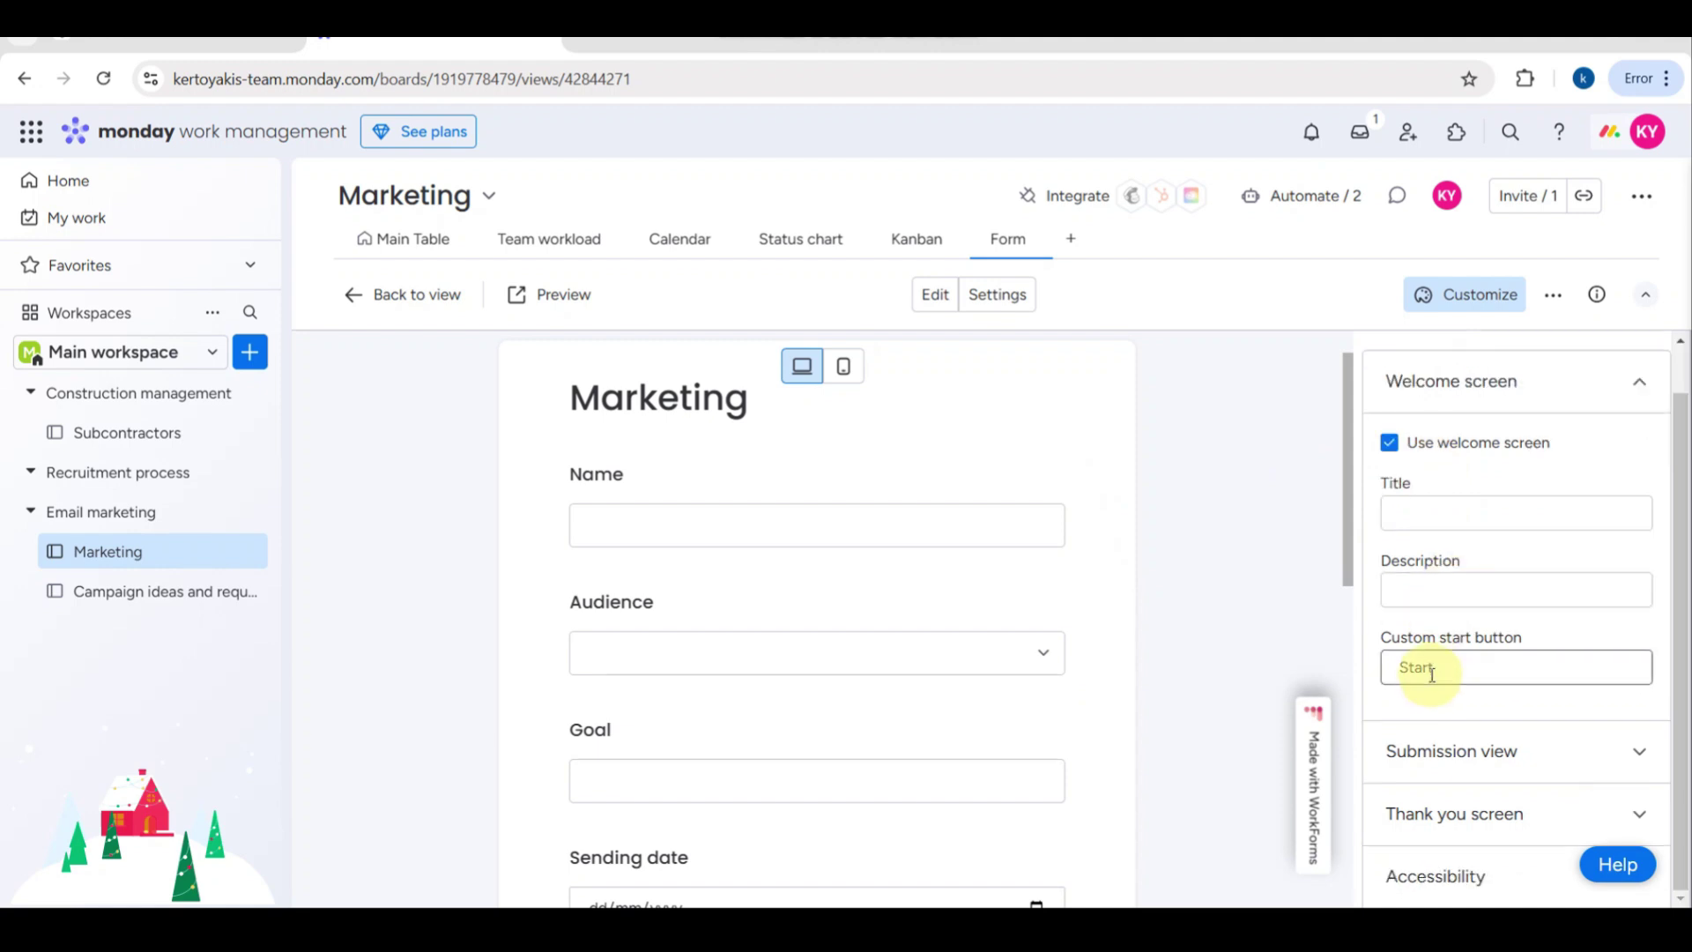
# Step: Examine the form's Thank you screen options and check that screen in both the mobile and desktop layouts
pyautogui.click(1492, 818)
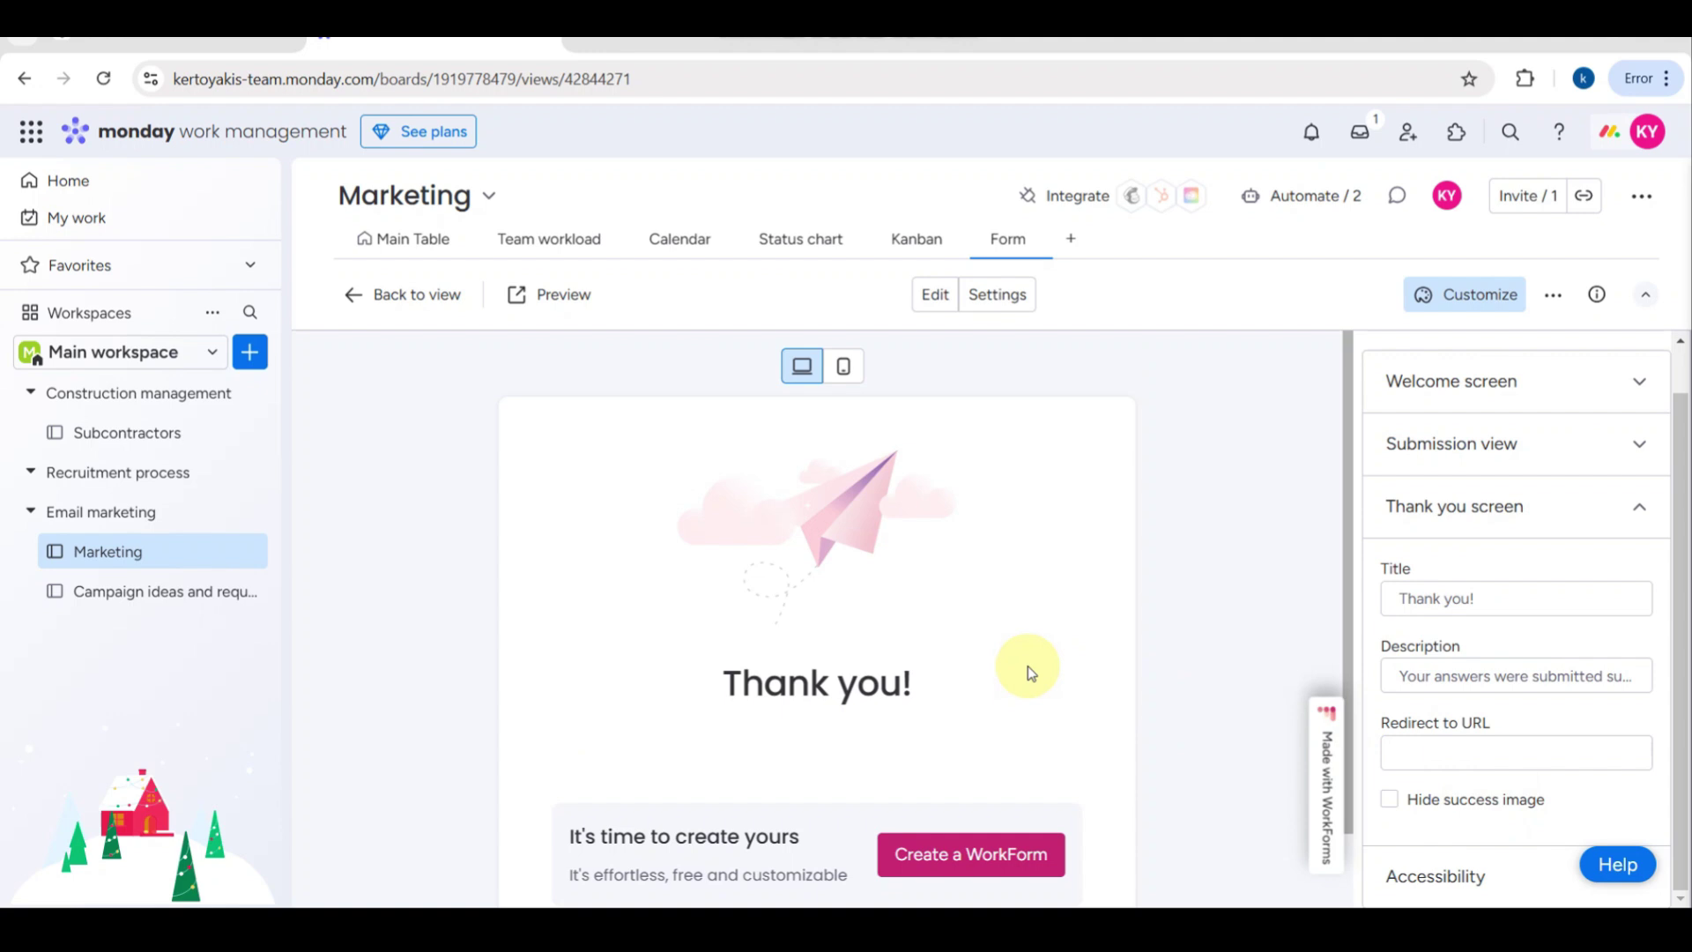
pyautogui.scroll(-1, 1027, 673)
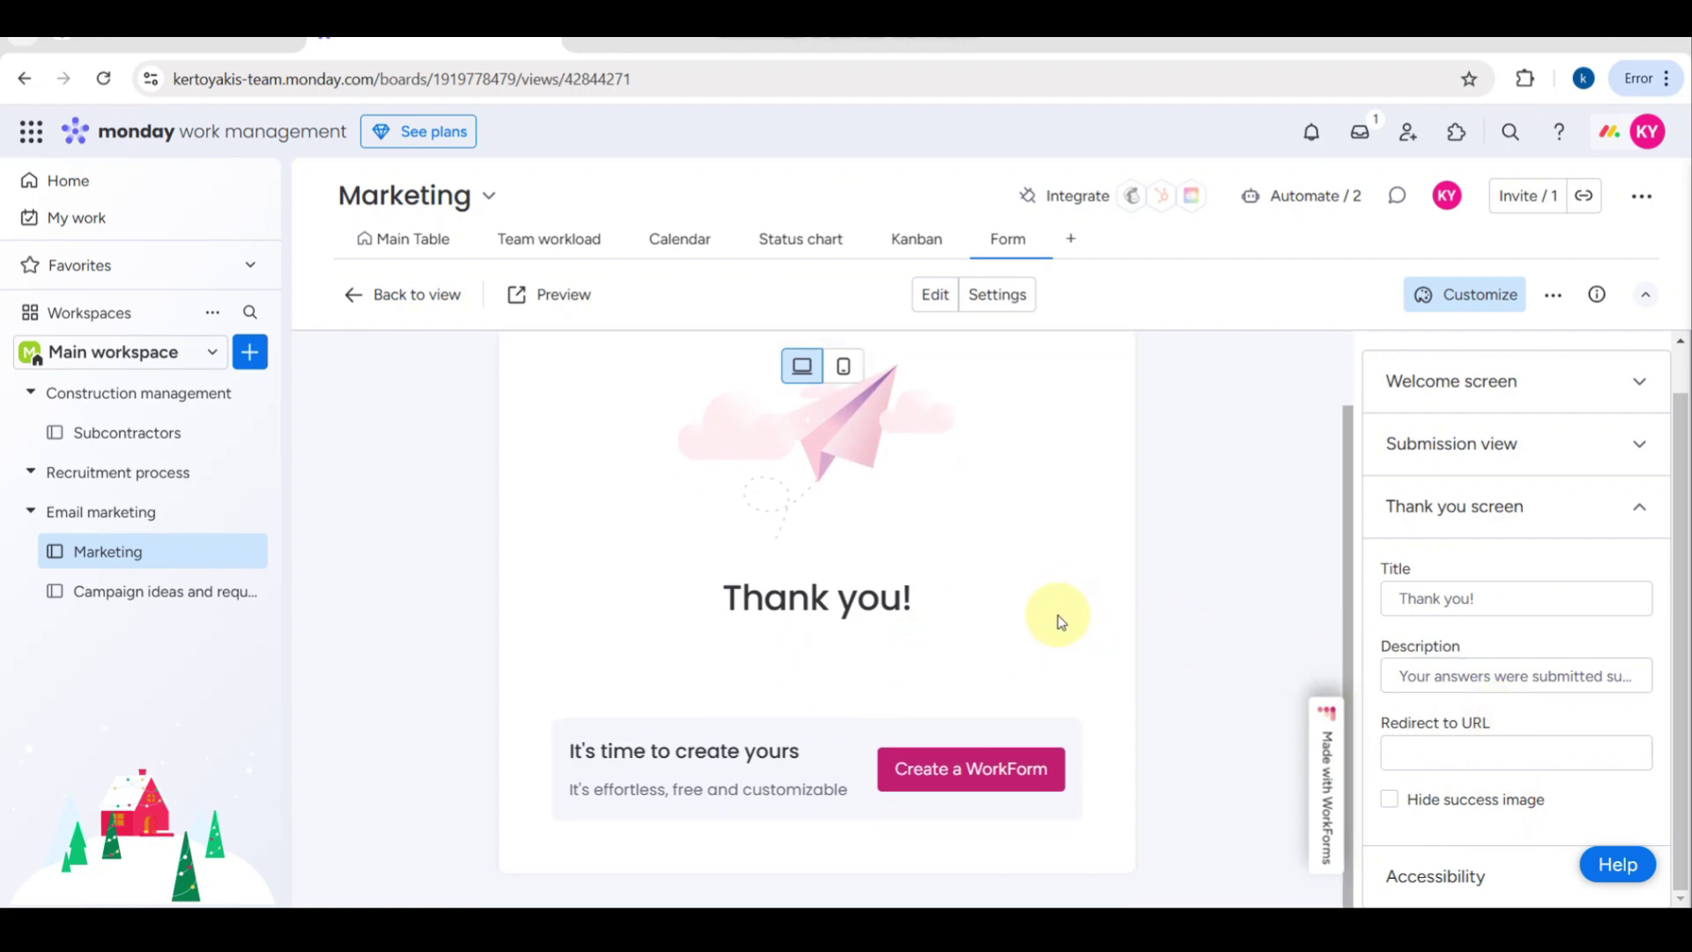
pyautogui.click(836, 366)
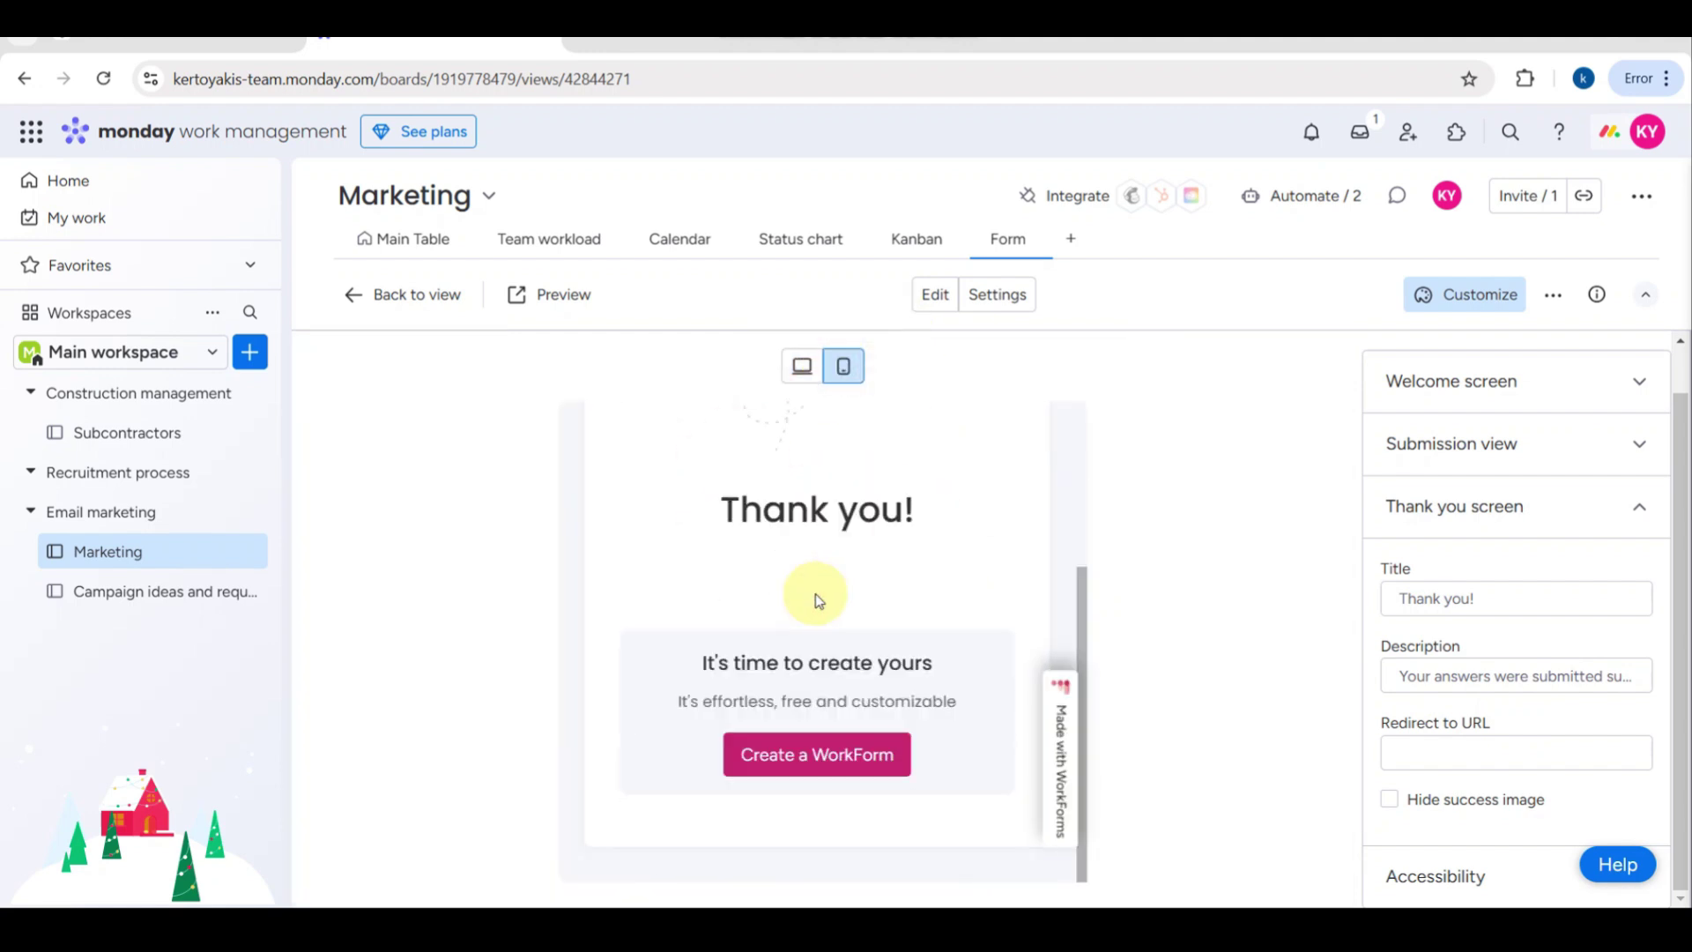
pyautogui.scroll(3, 817, 601)
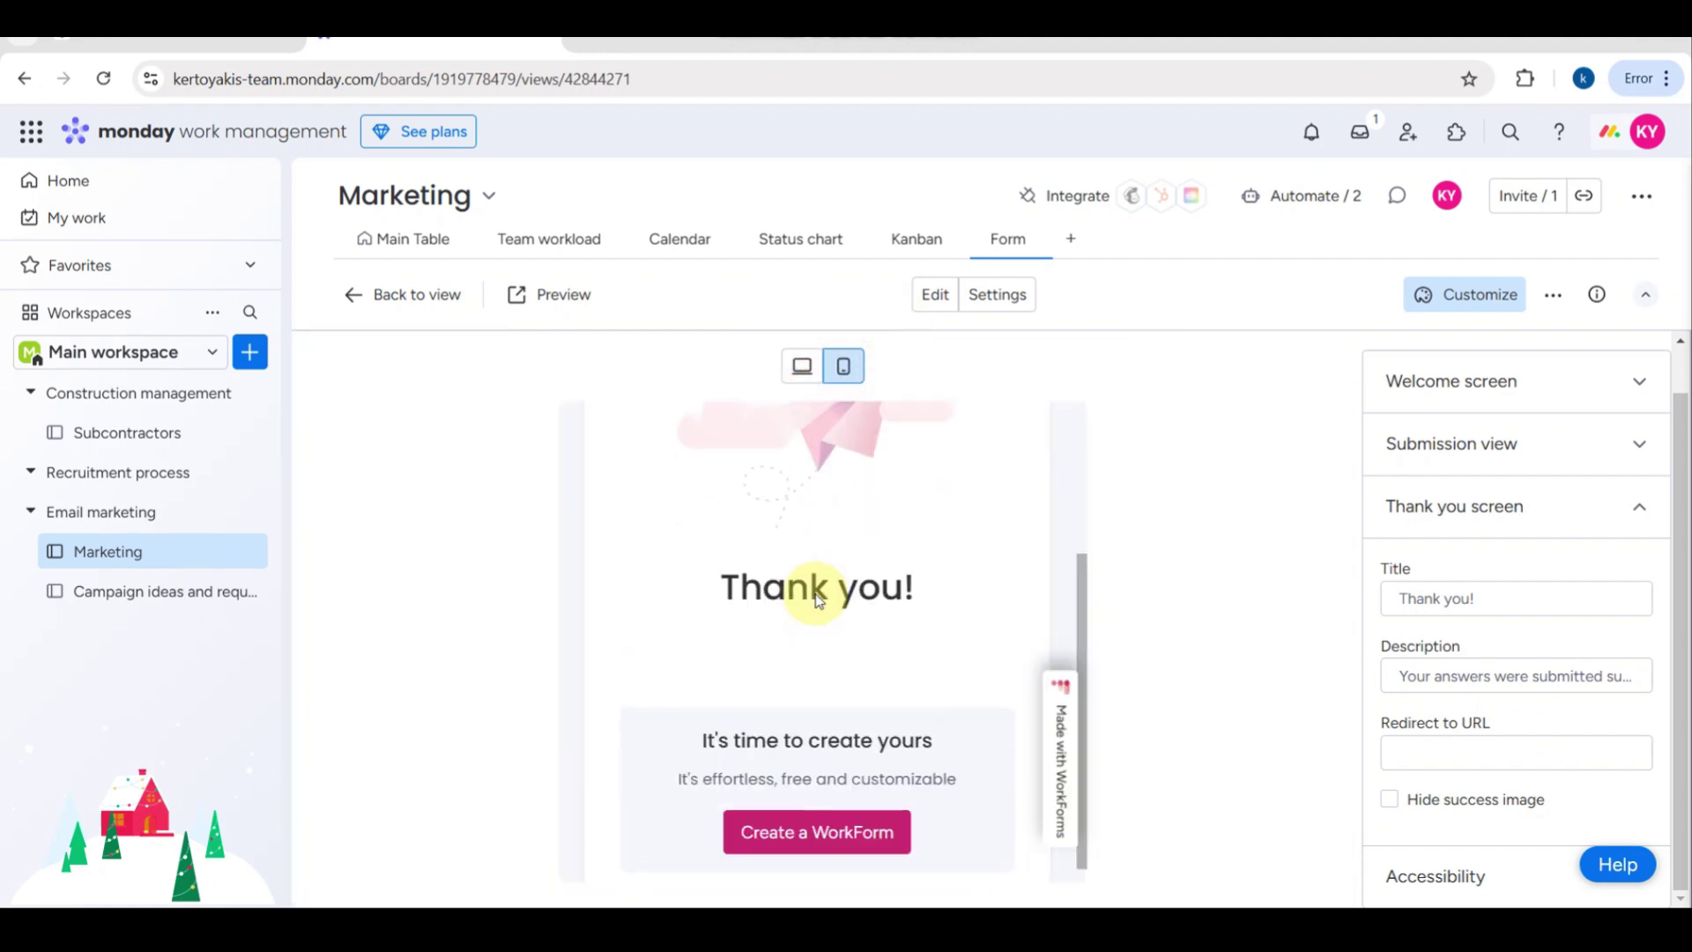
pyautogui.click(804, 367)
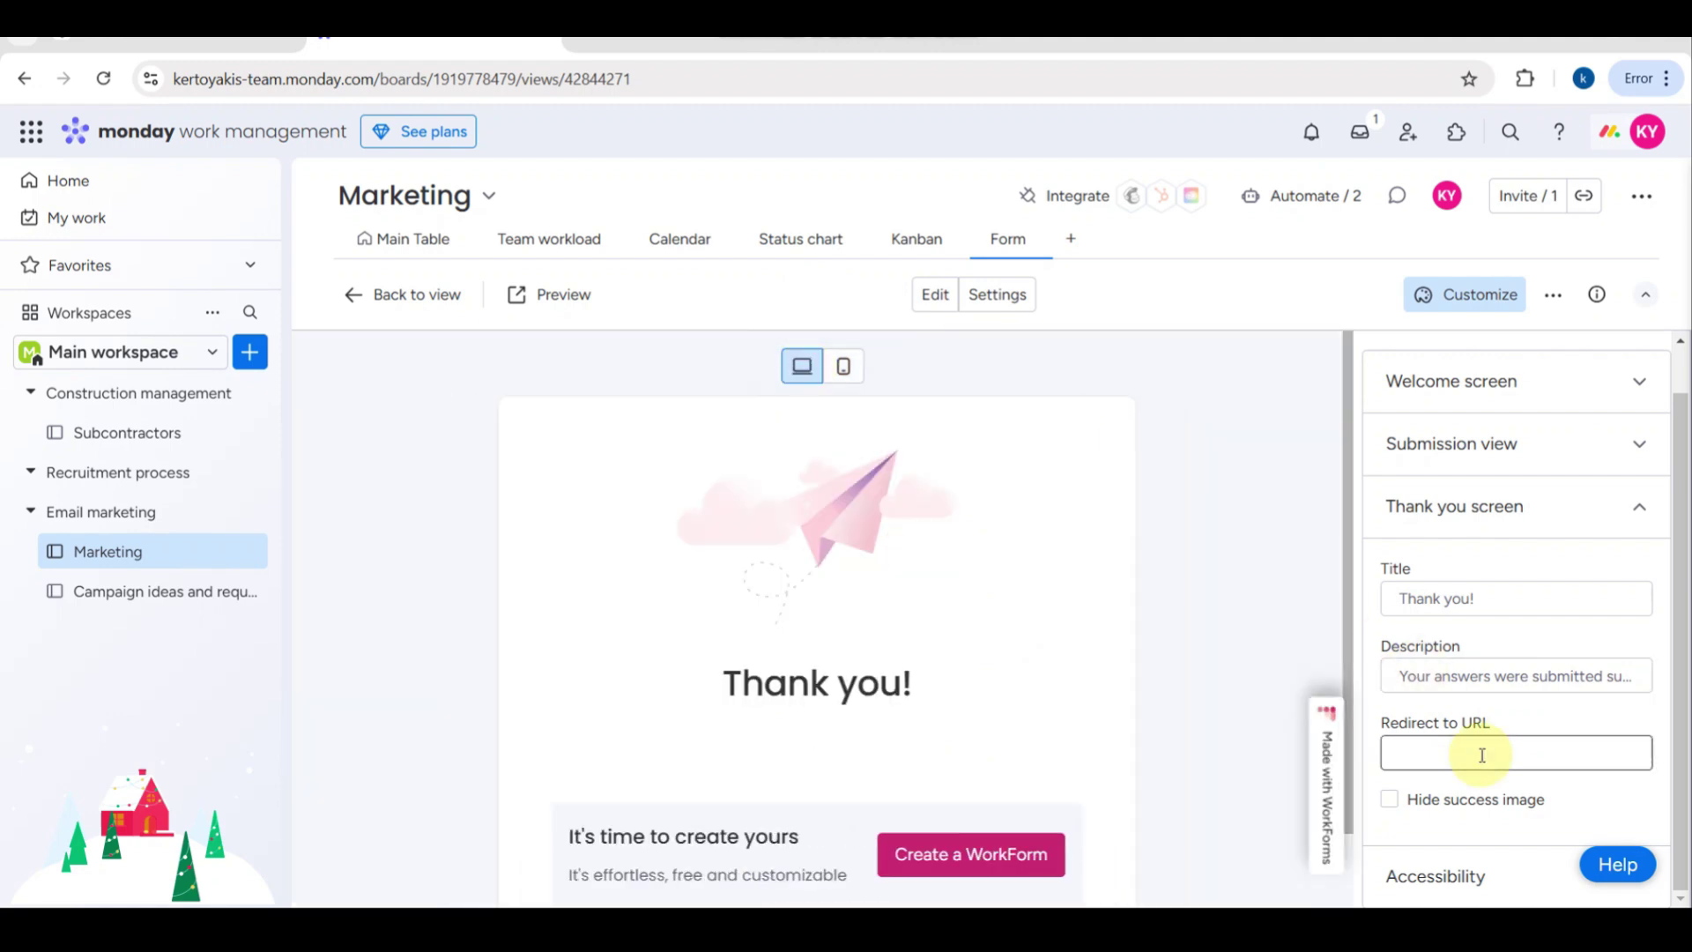
pyautogui.scroll(1, 1481, 755)
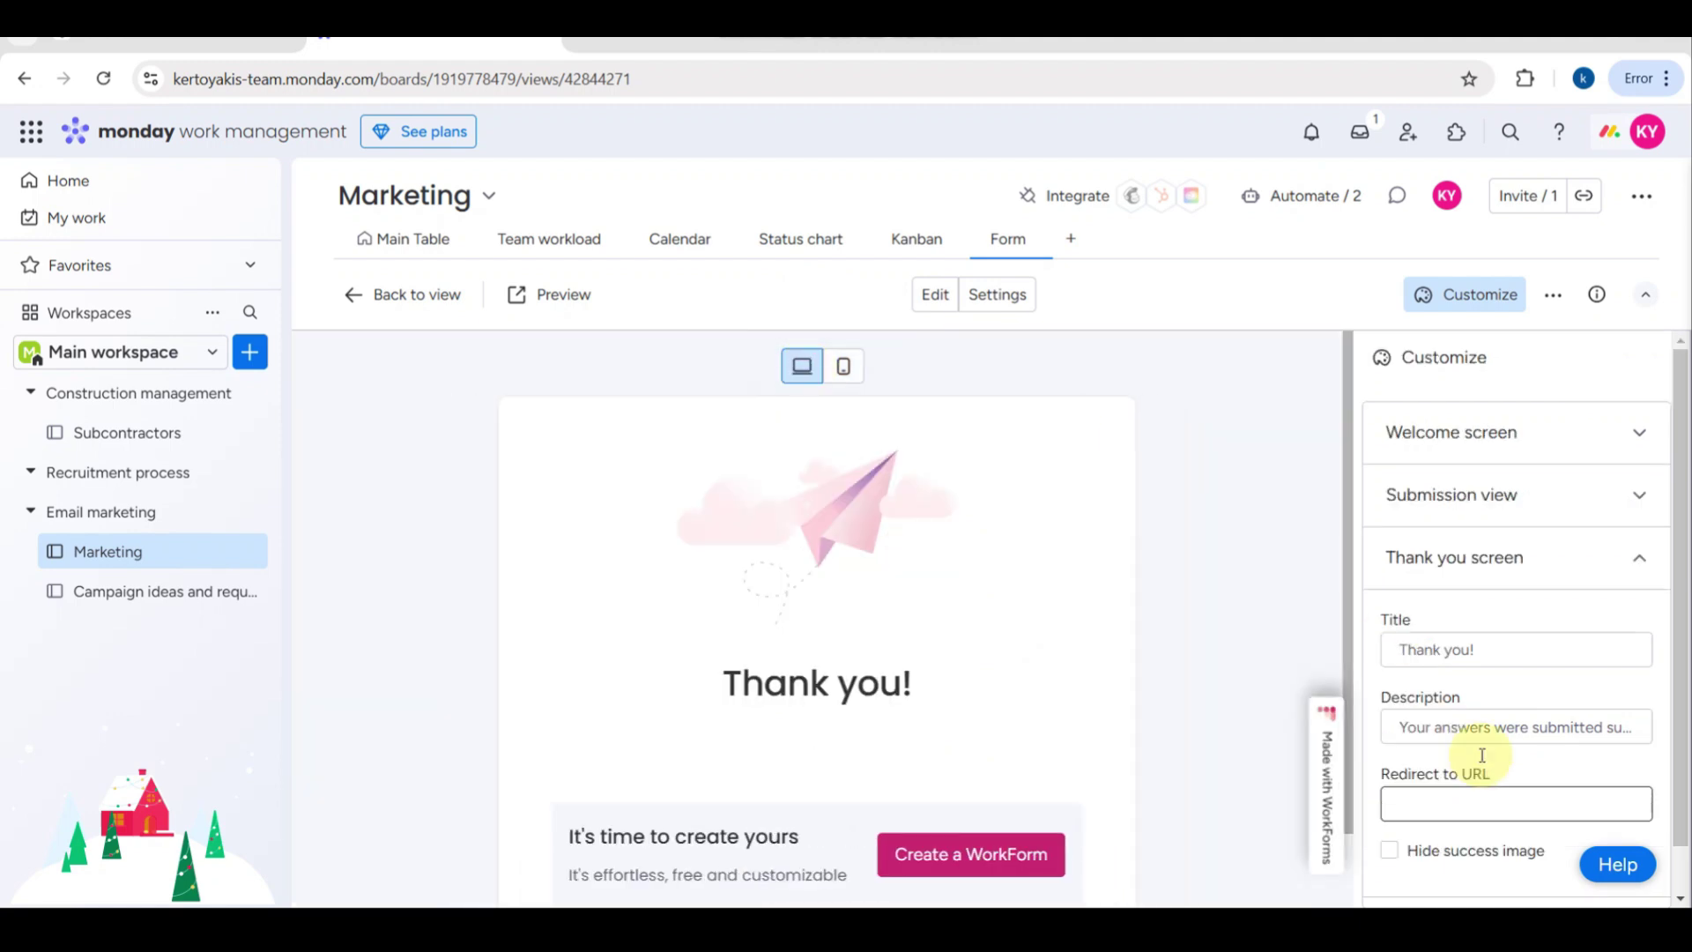
# Step: Examine the form's Submission view options, including custom button text, hide branding and save draft submission
pyautogui.click(1478, 496)
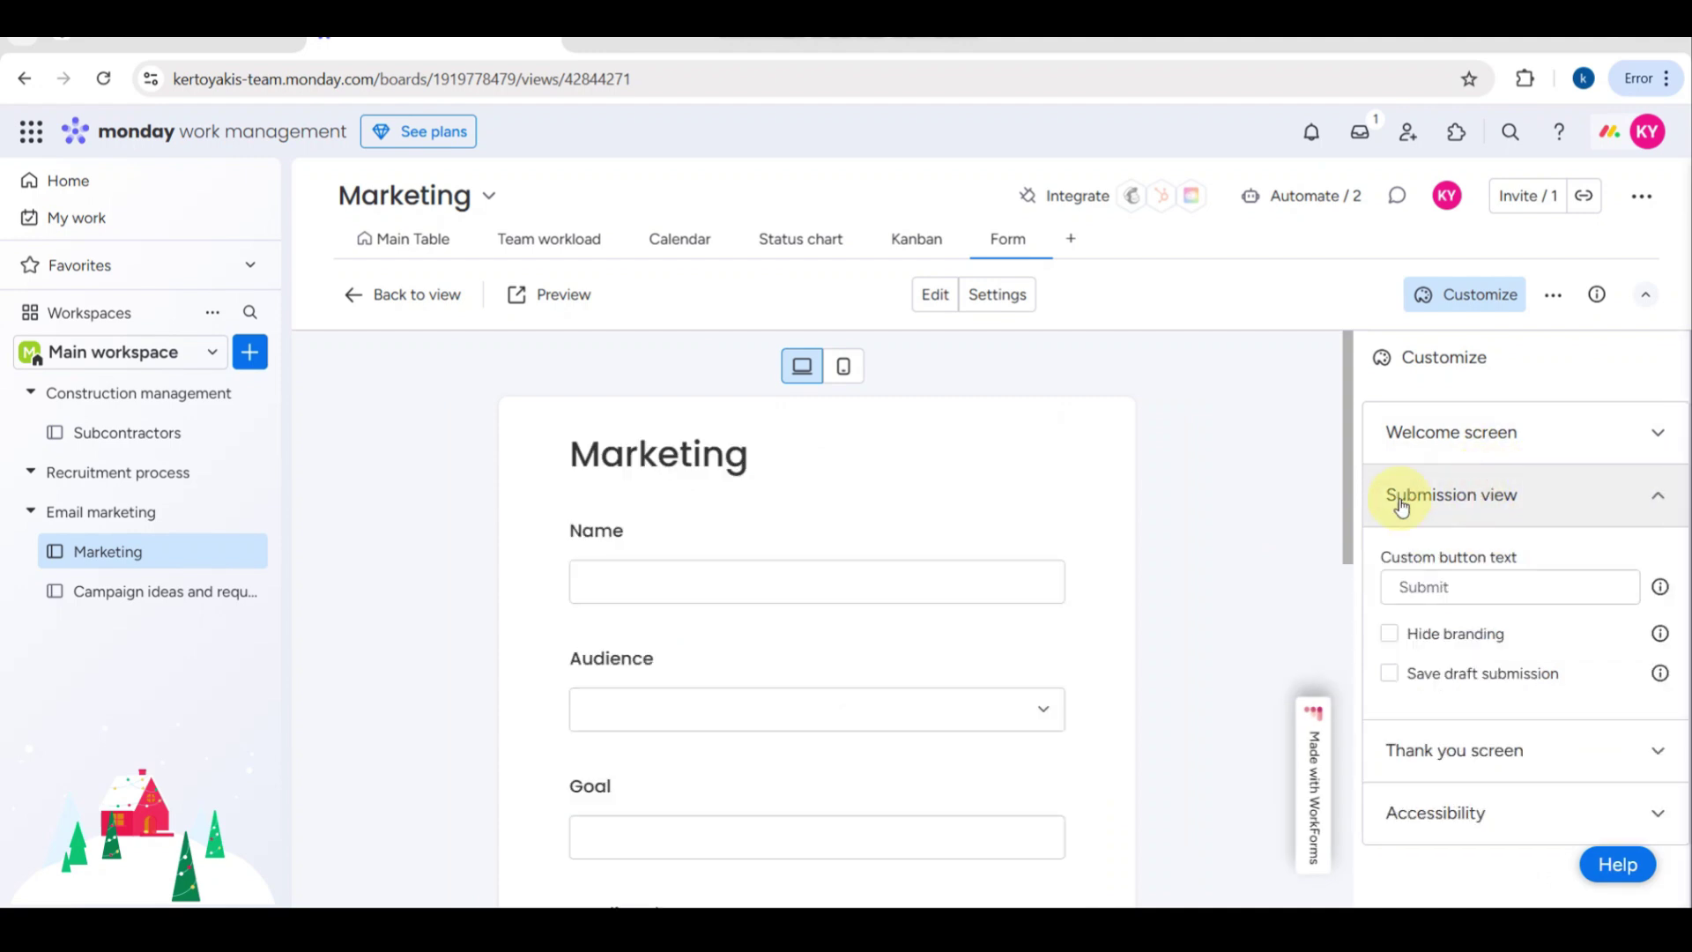
pyautogui.scroll(-3, 943, 626)
pyautogui.scroll(3, 939, 619)
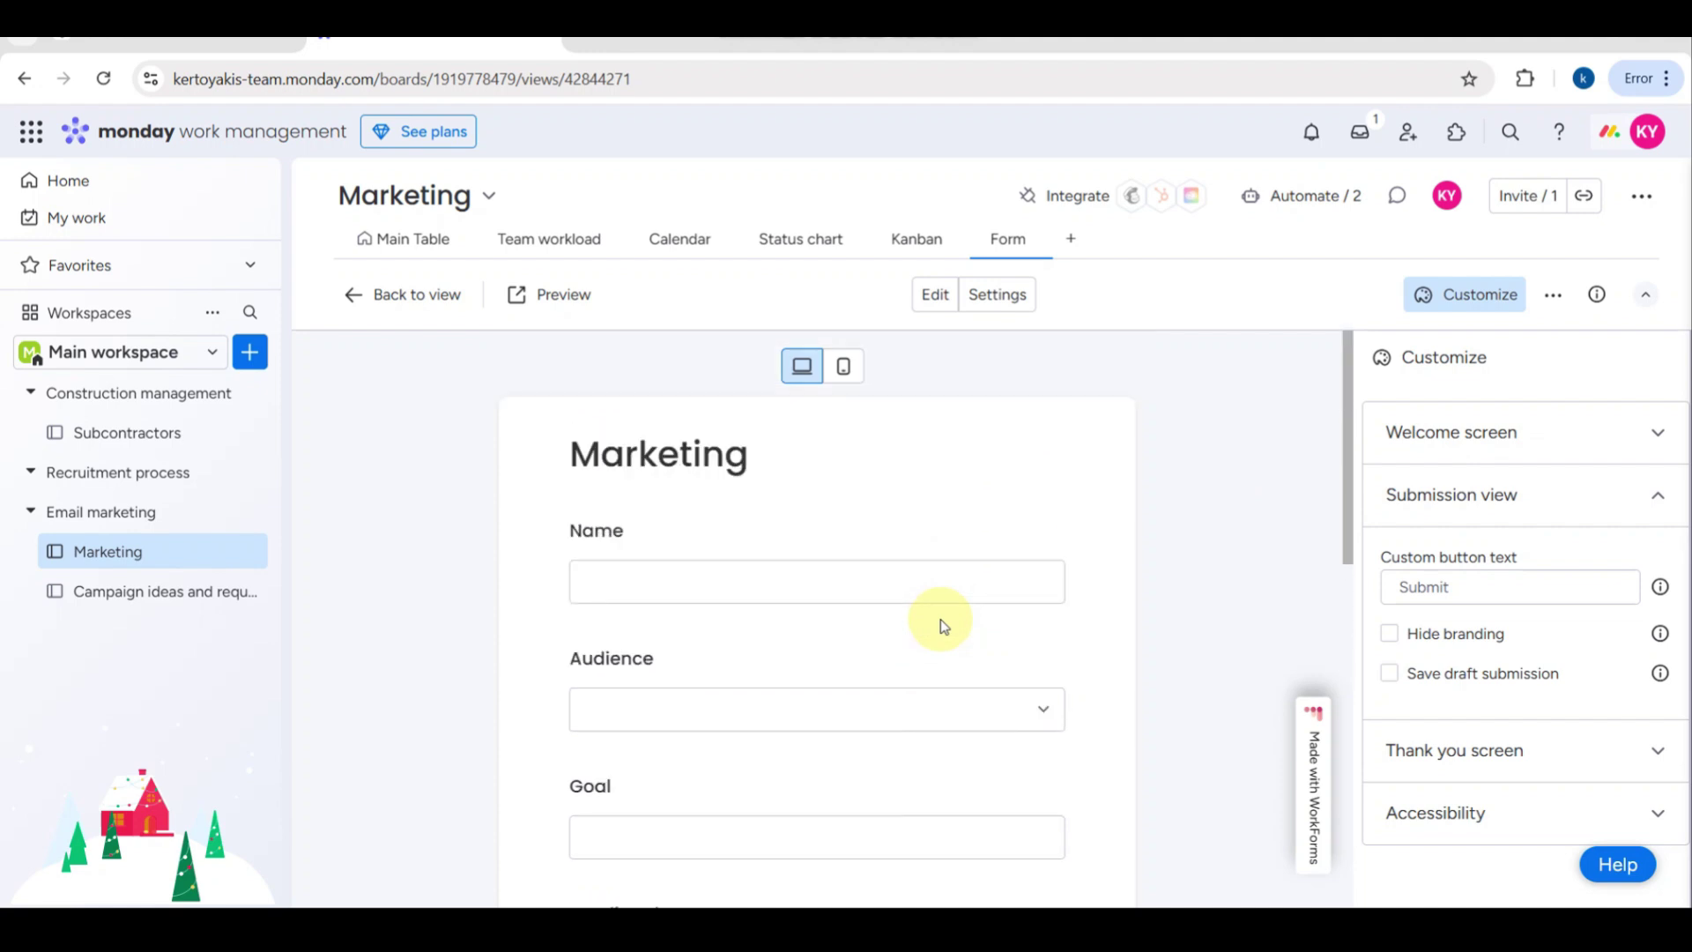
# Step: Examine the form's welcome screen with its title, description and start button options, and view the form's additional options
pyautogui.click(1568, 424)
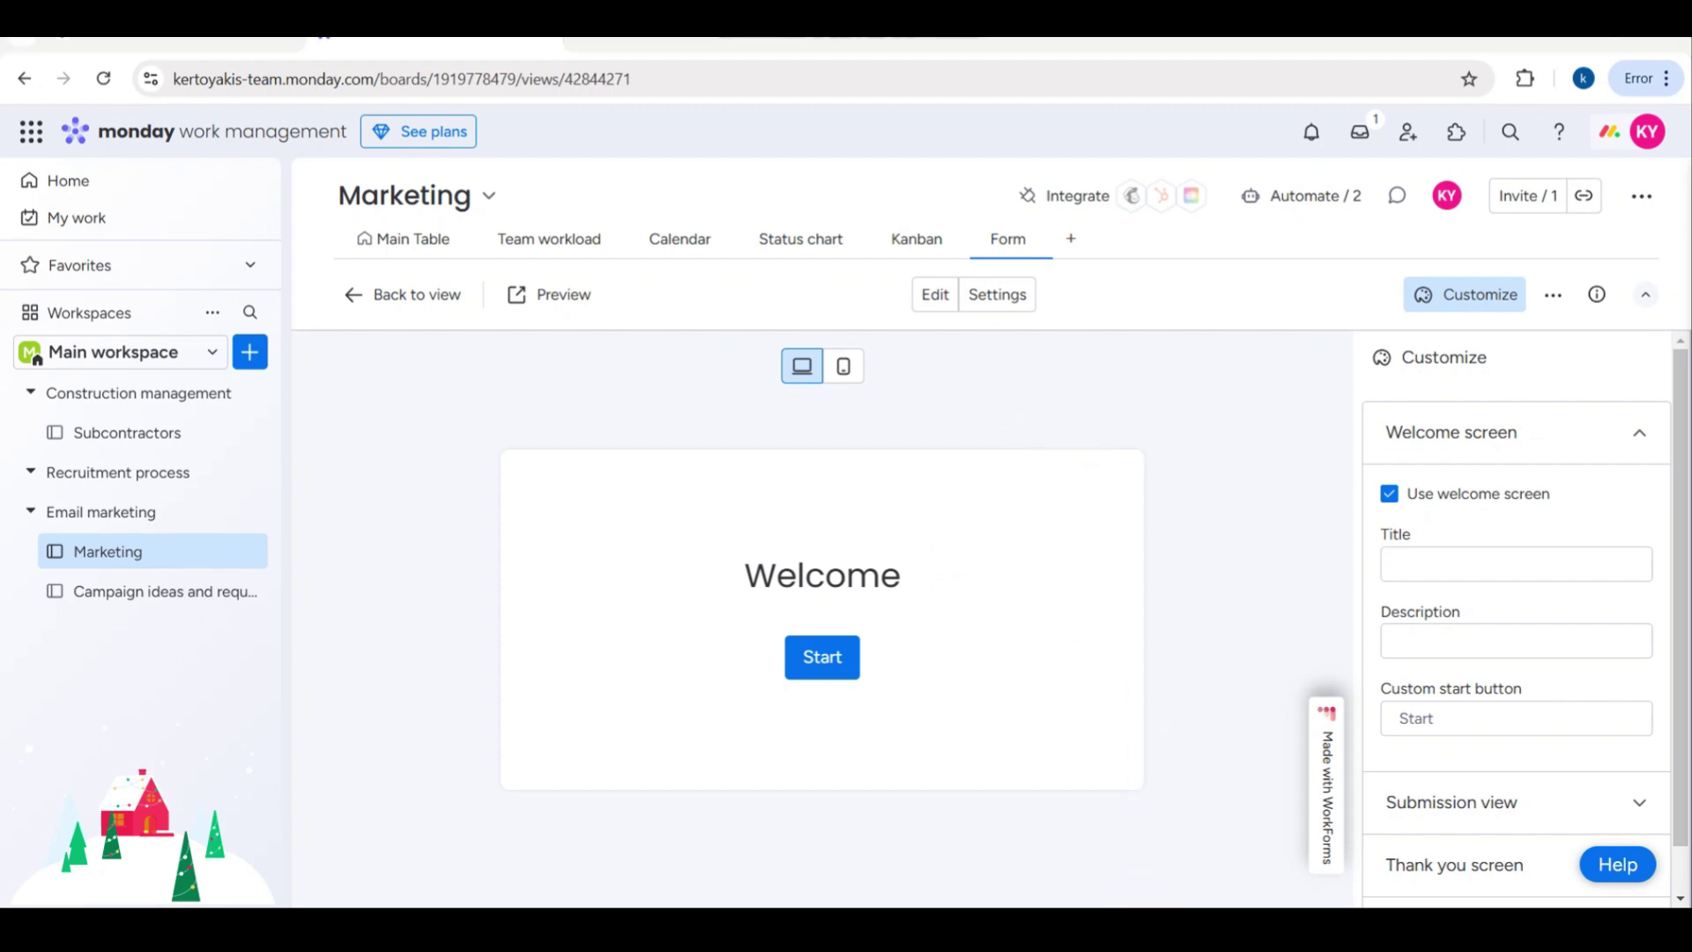
pyautogui.click(1052, 524)
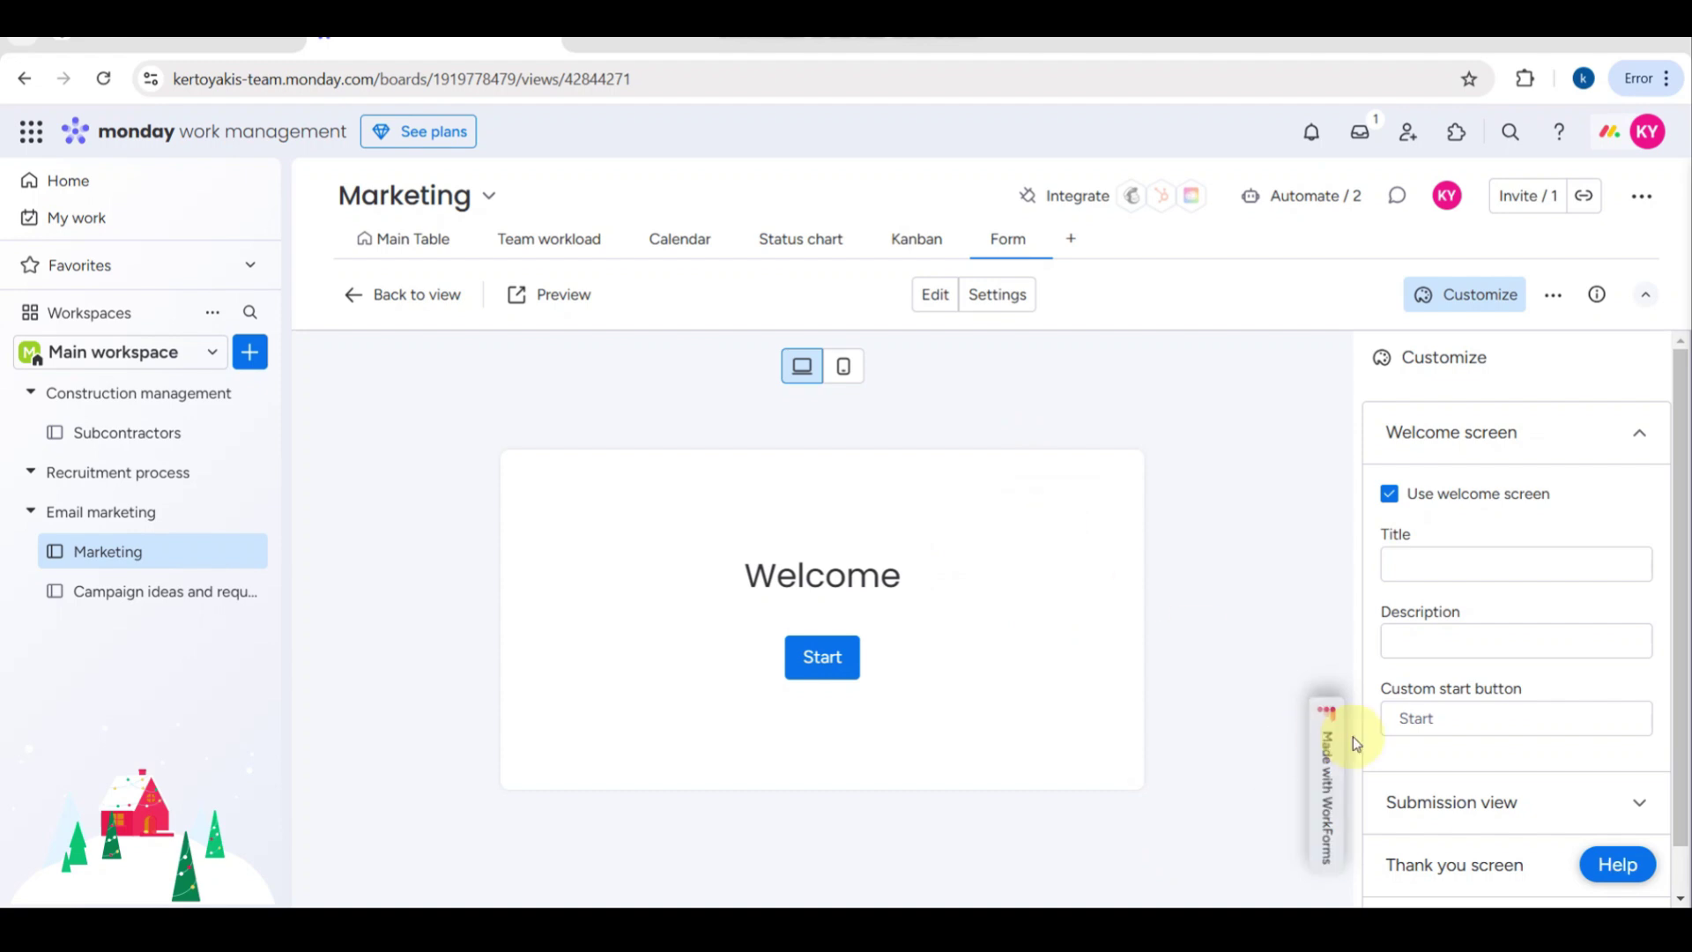
pyautogui.click(1436, 567)
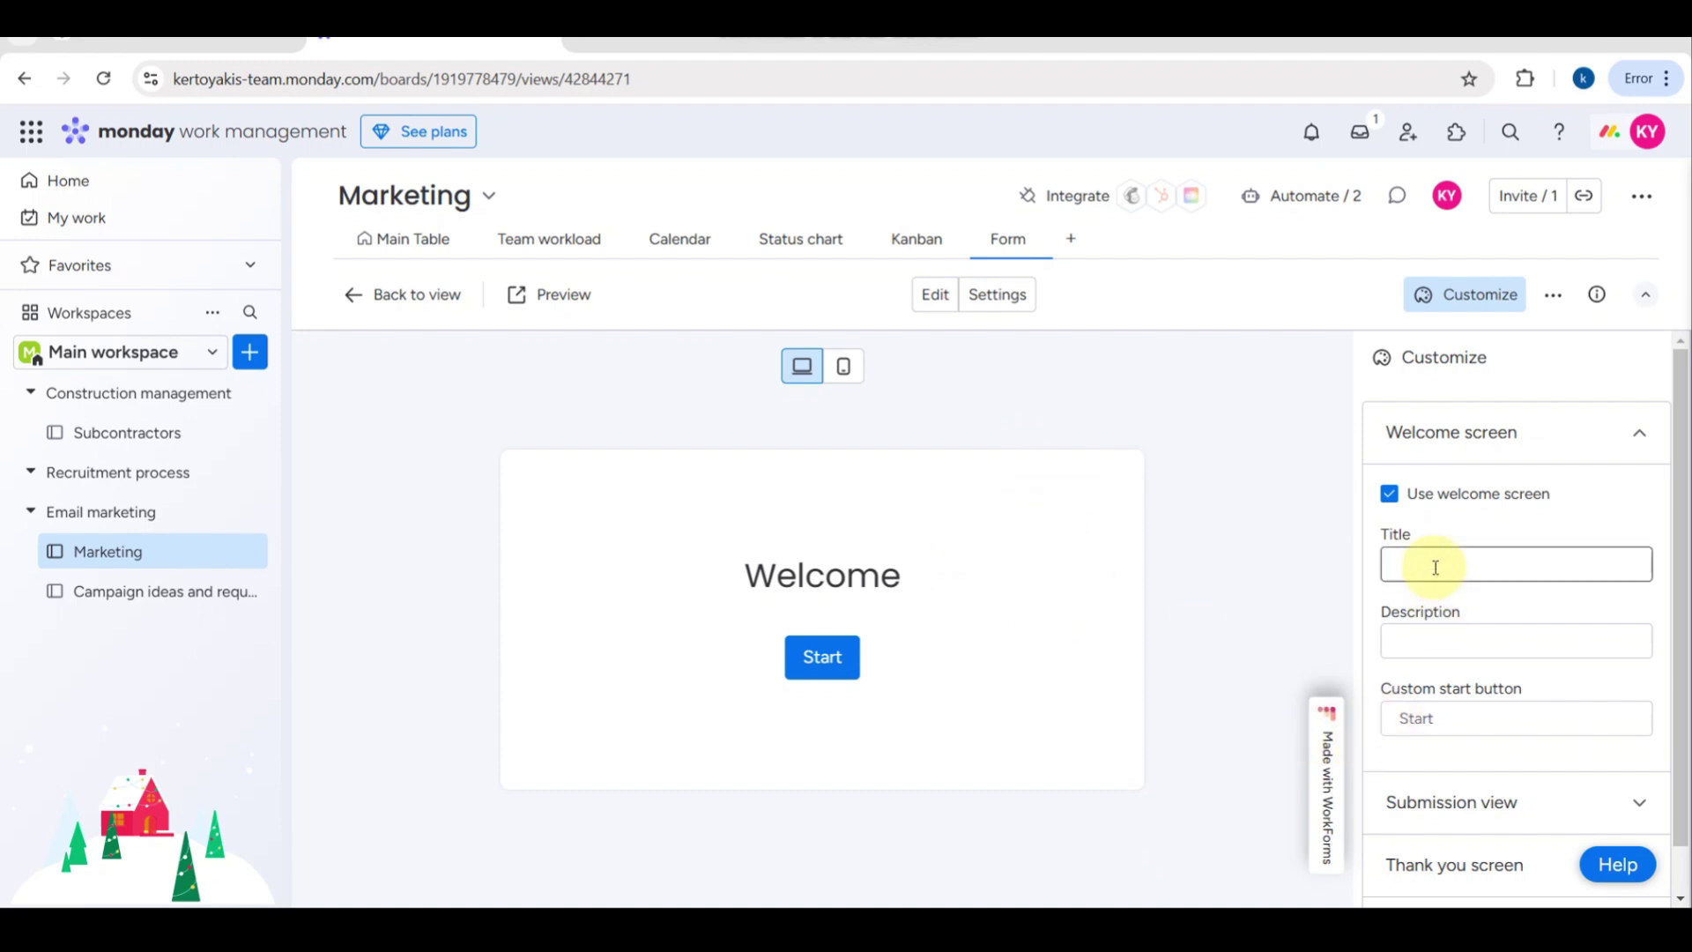
pyautogui.click(1541, 306)
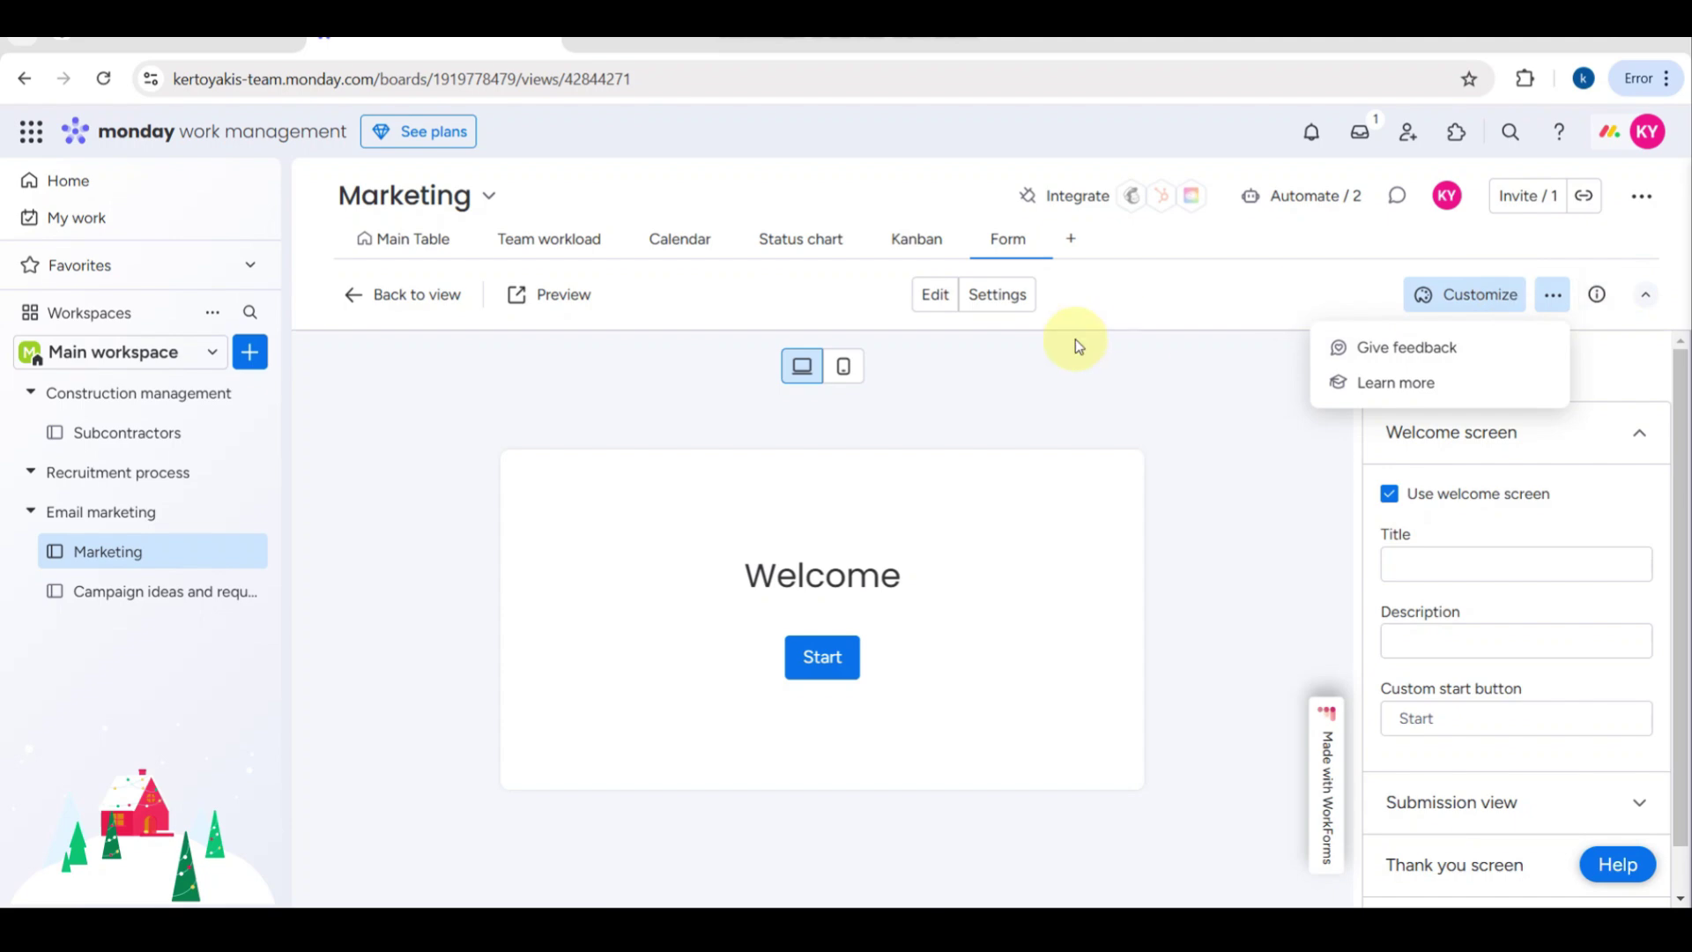
# Step: Return to editing the Marketing form, open its preview and review the fields down to the Submit button
pyautogui.click(937, 298)
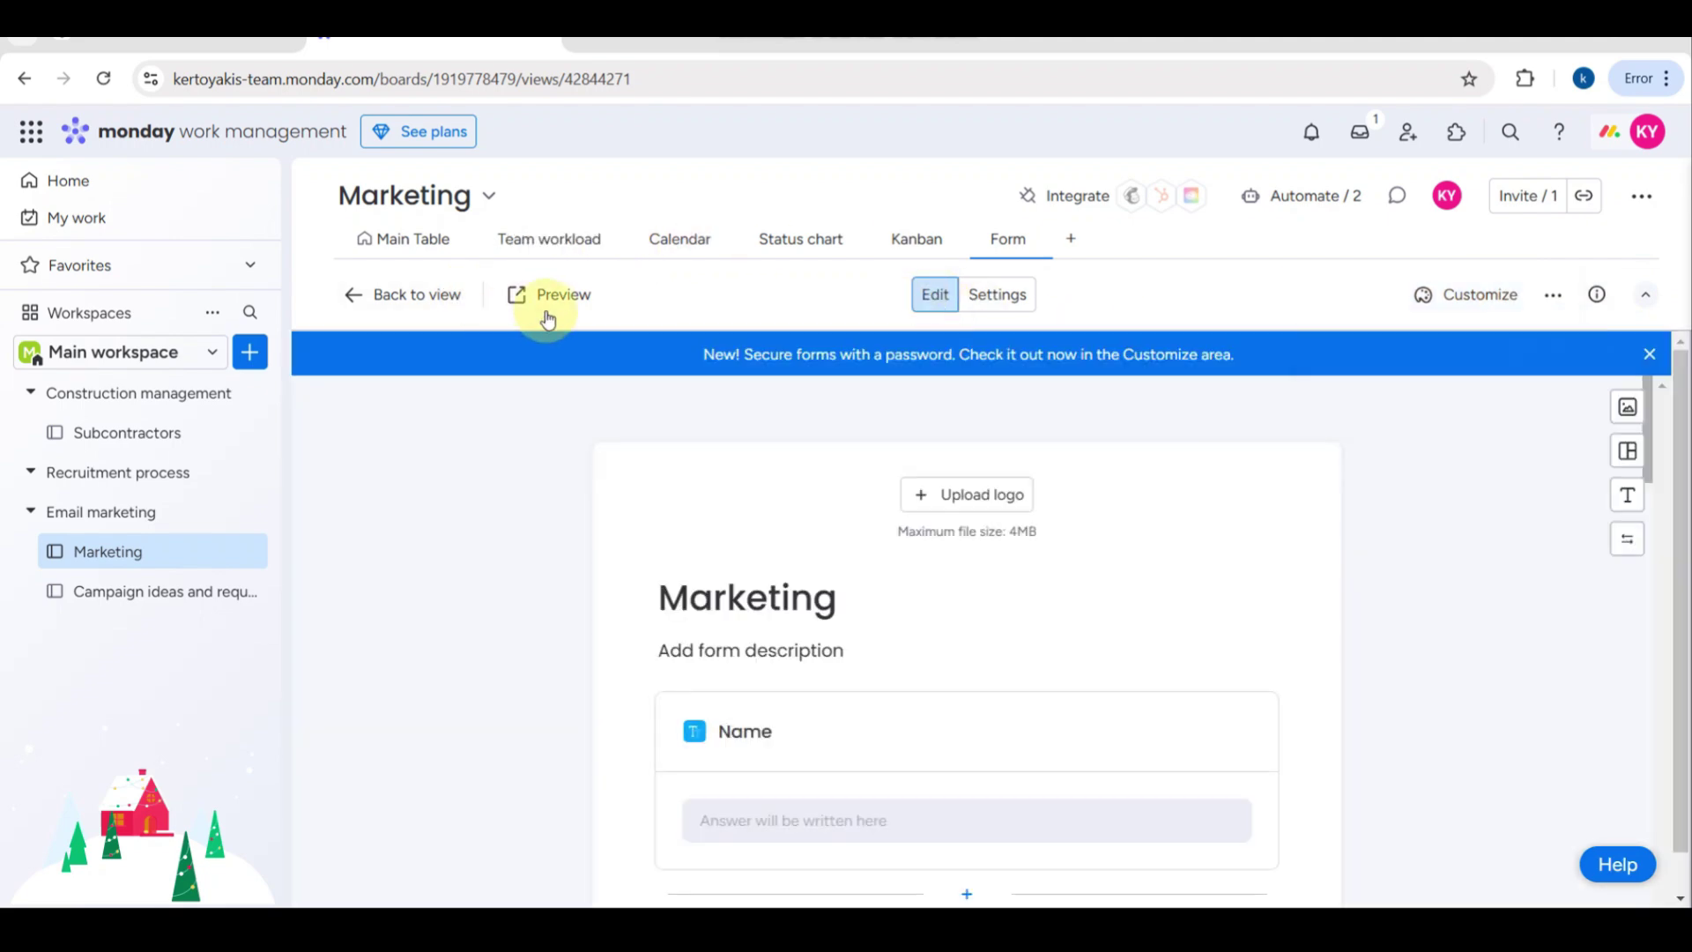
pyautogui.click(547, 317)
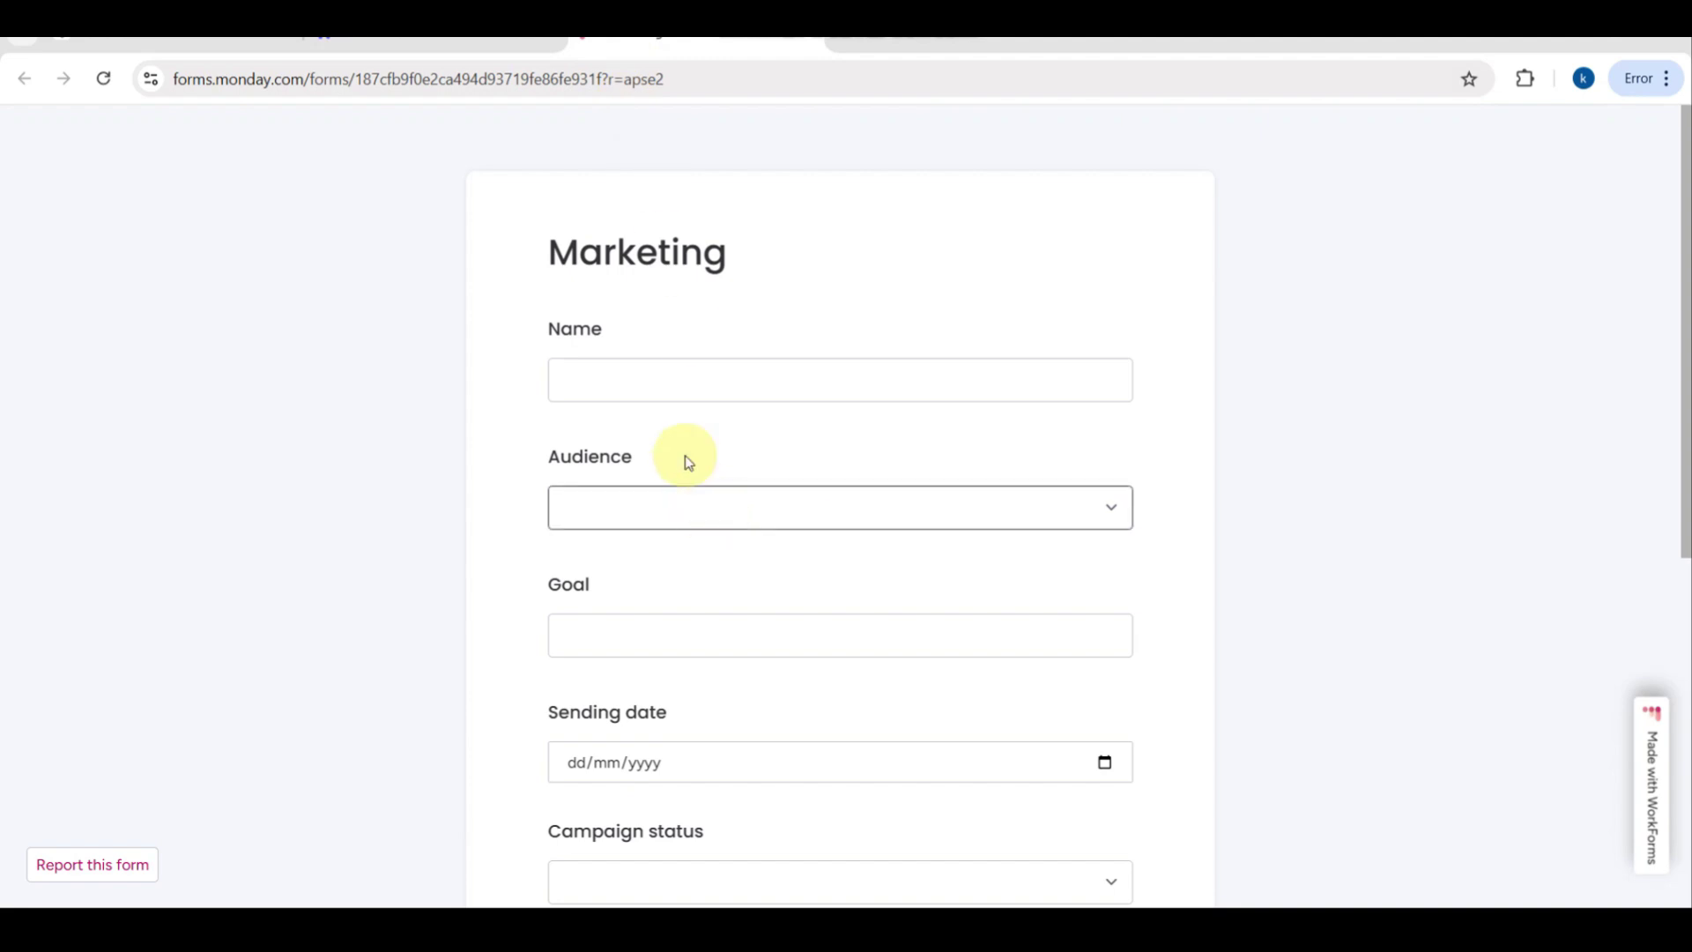
pyautogui.scroll(-5, 665, 412)
pyautogui.scroll(-2, 664, 408)
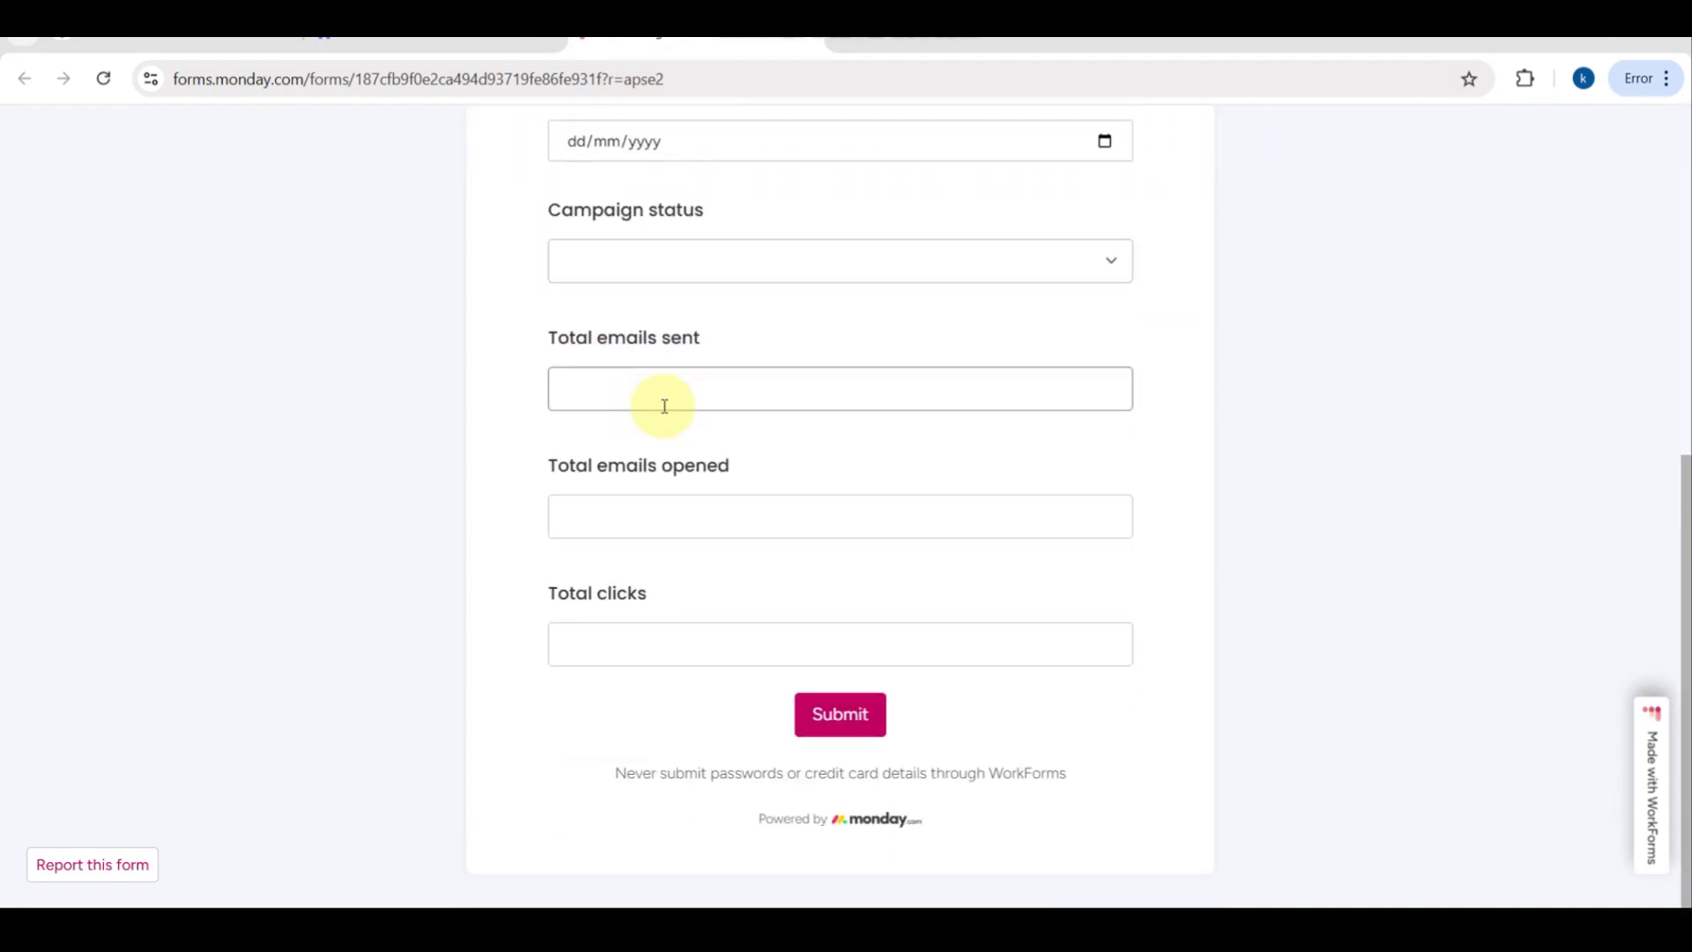
pyautogui.scroll(1, 665, 406)
pyautogui.scroll(-1, 664, 406)
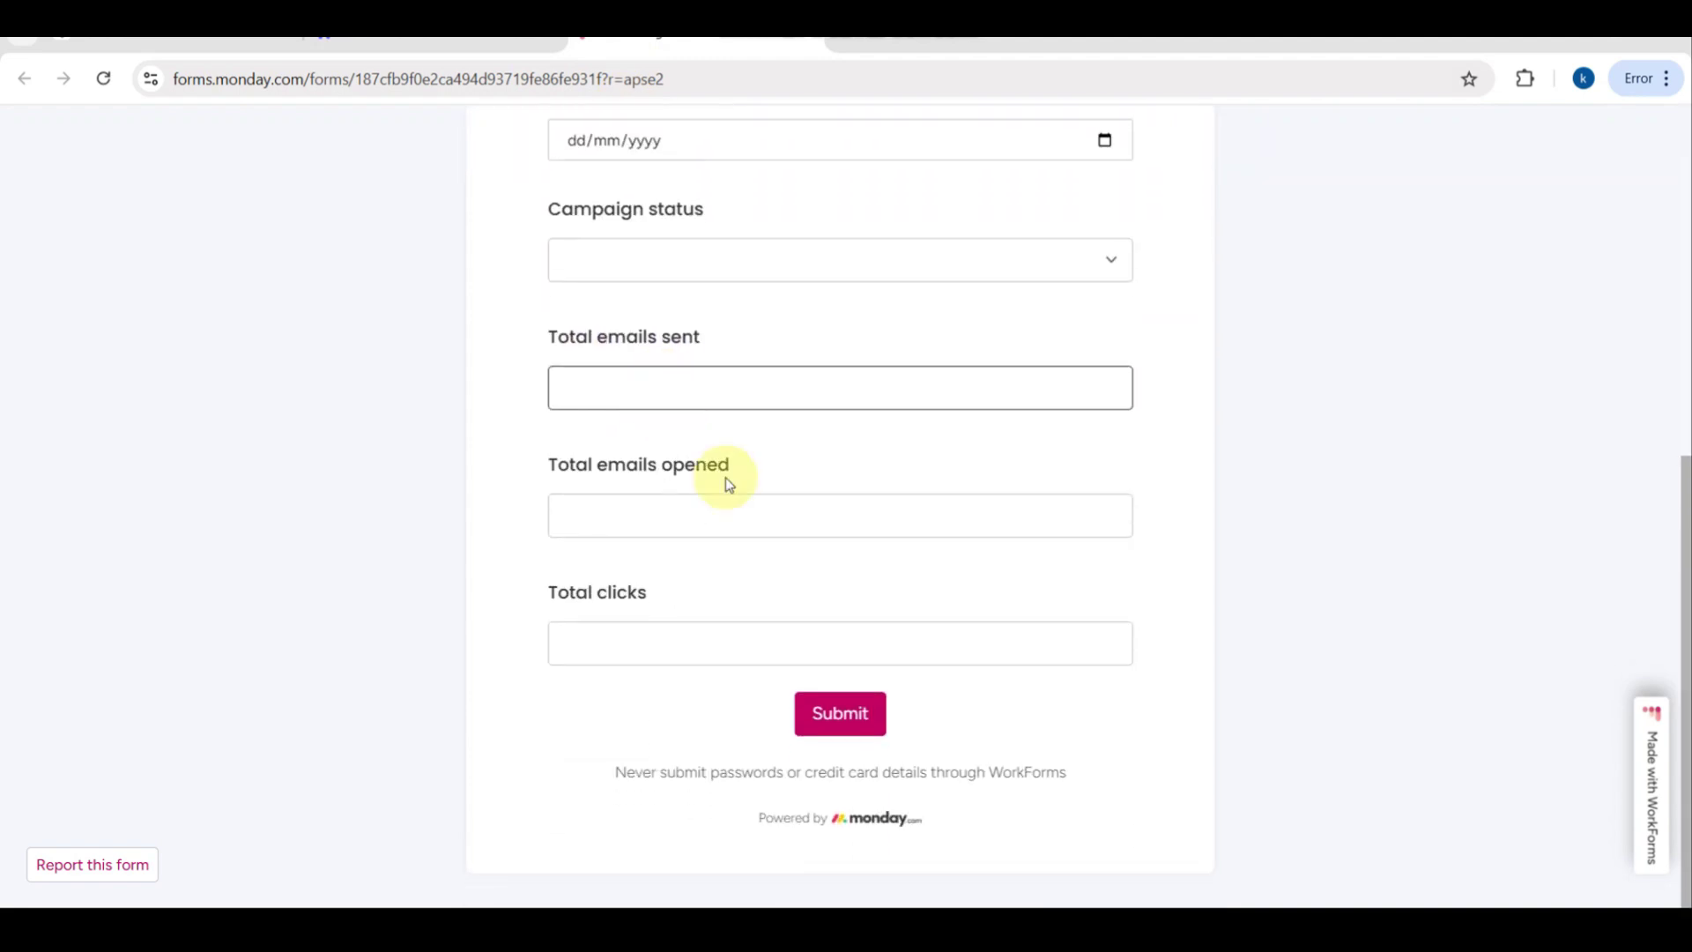
# Step: Go back to the start of the form preview and return to the Marketing form's editor
pyautogui.scroll(7, 797, 839)
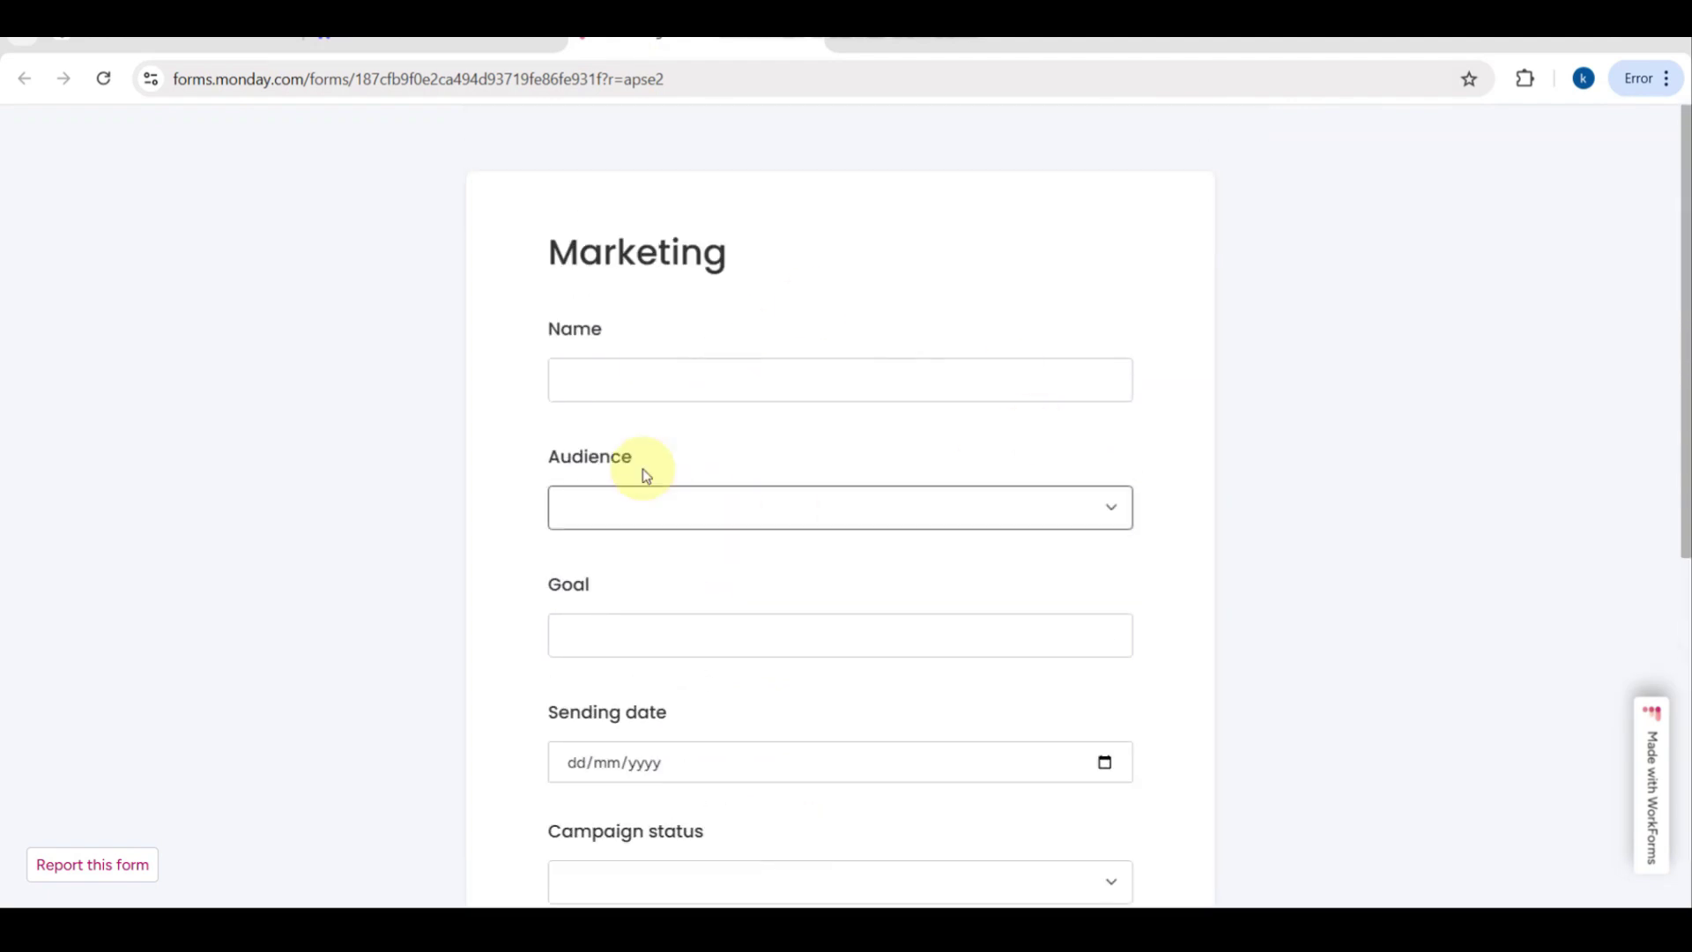
pyautogui.click(532, 37)
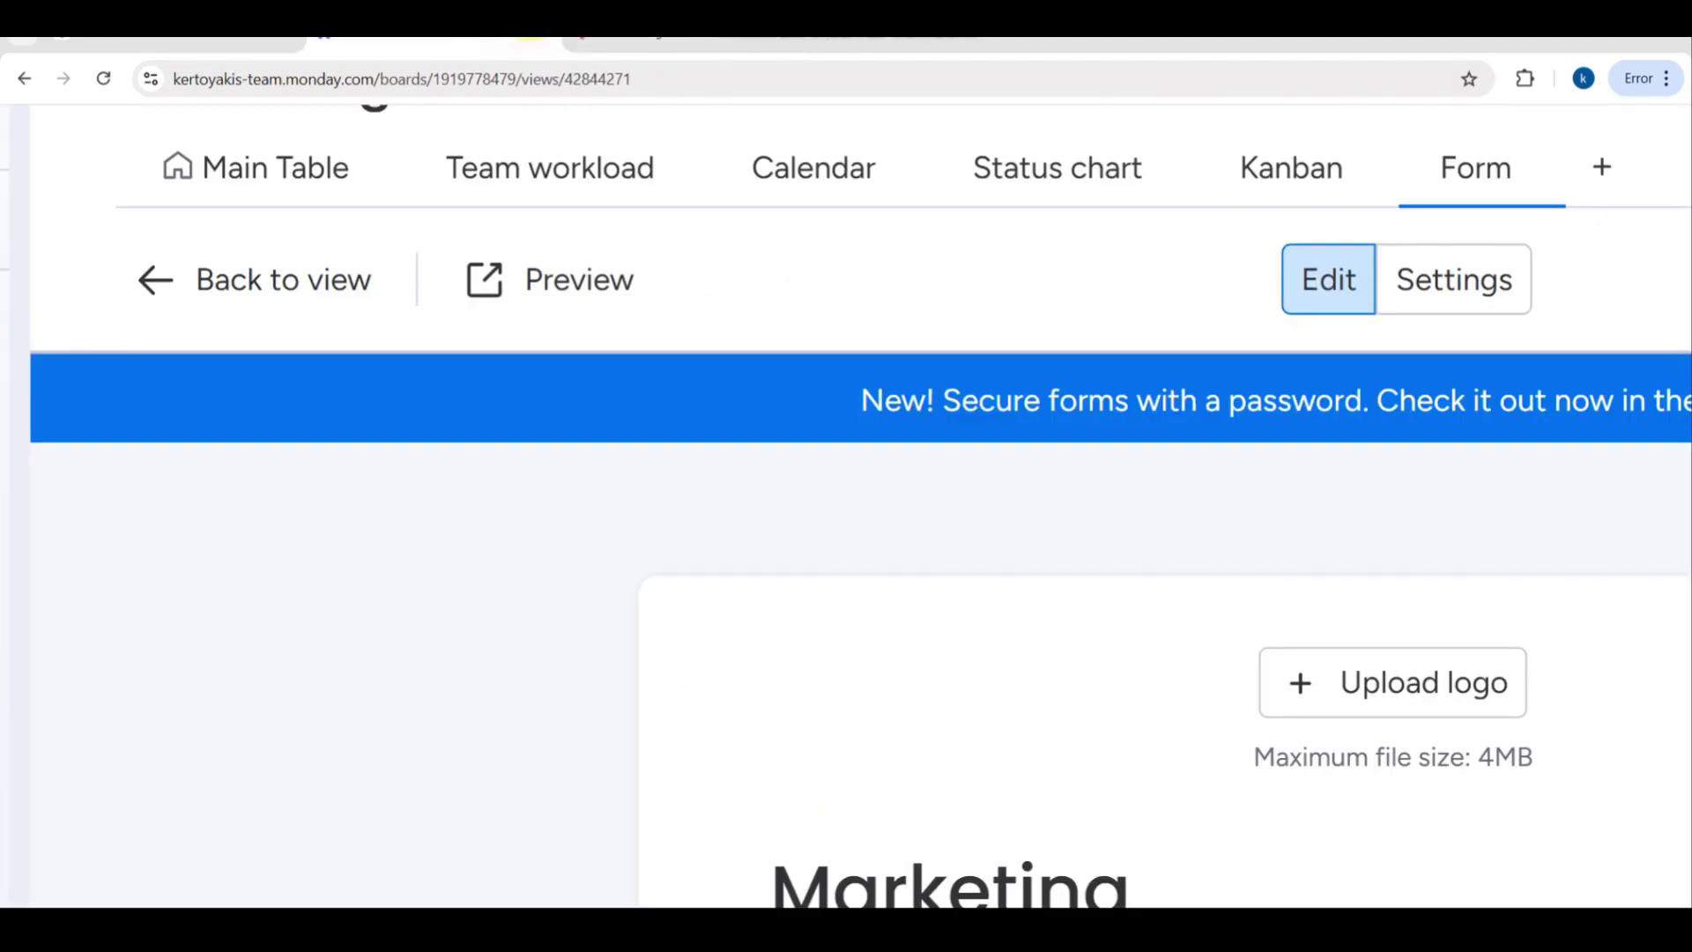
pyautogui.scroll(-5, 687, 259)
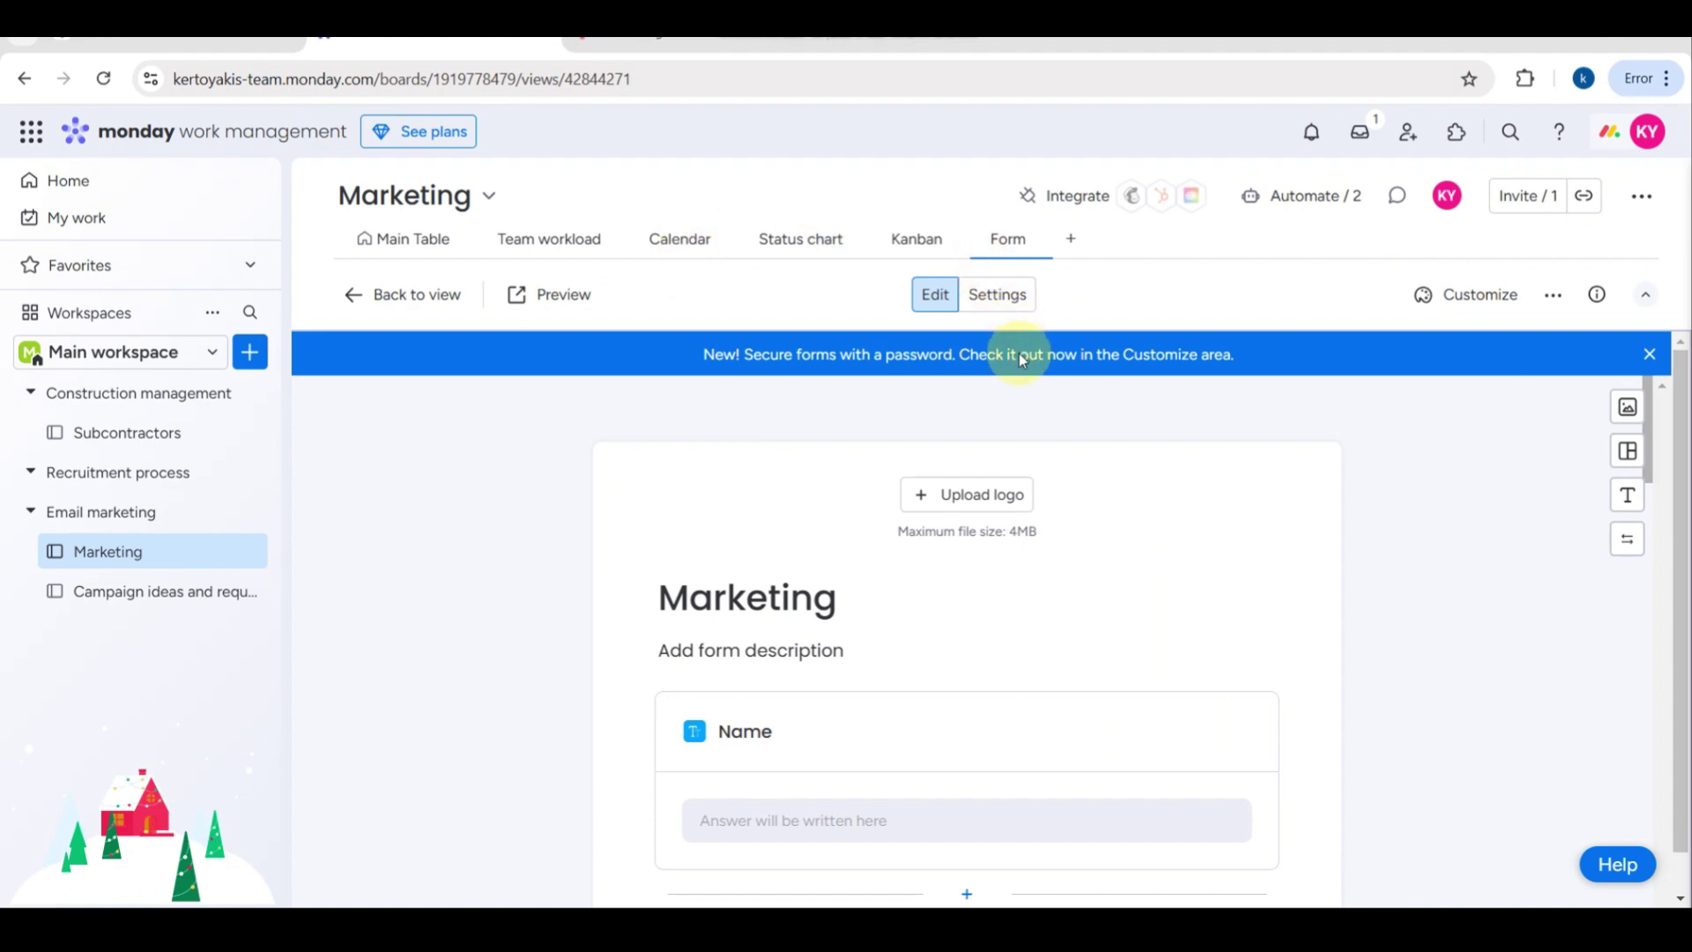
# Step: Open the form's customization options and review the desktop layout down to the Submit button, along with the available customization sections
pyautogui.click(1492, 307)
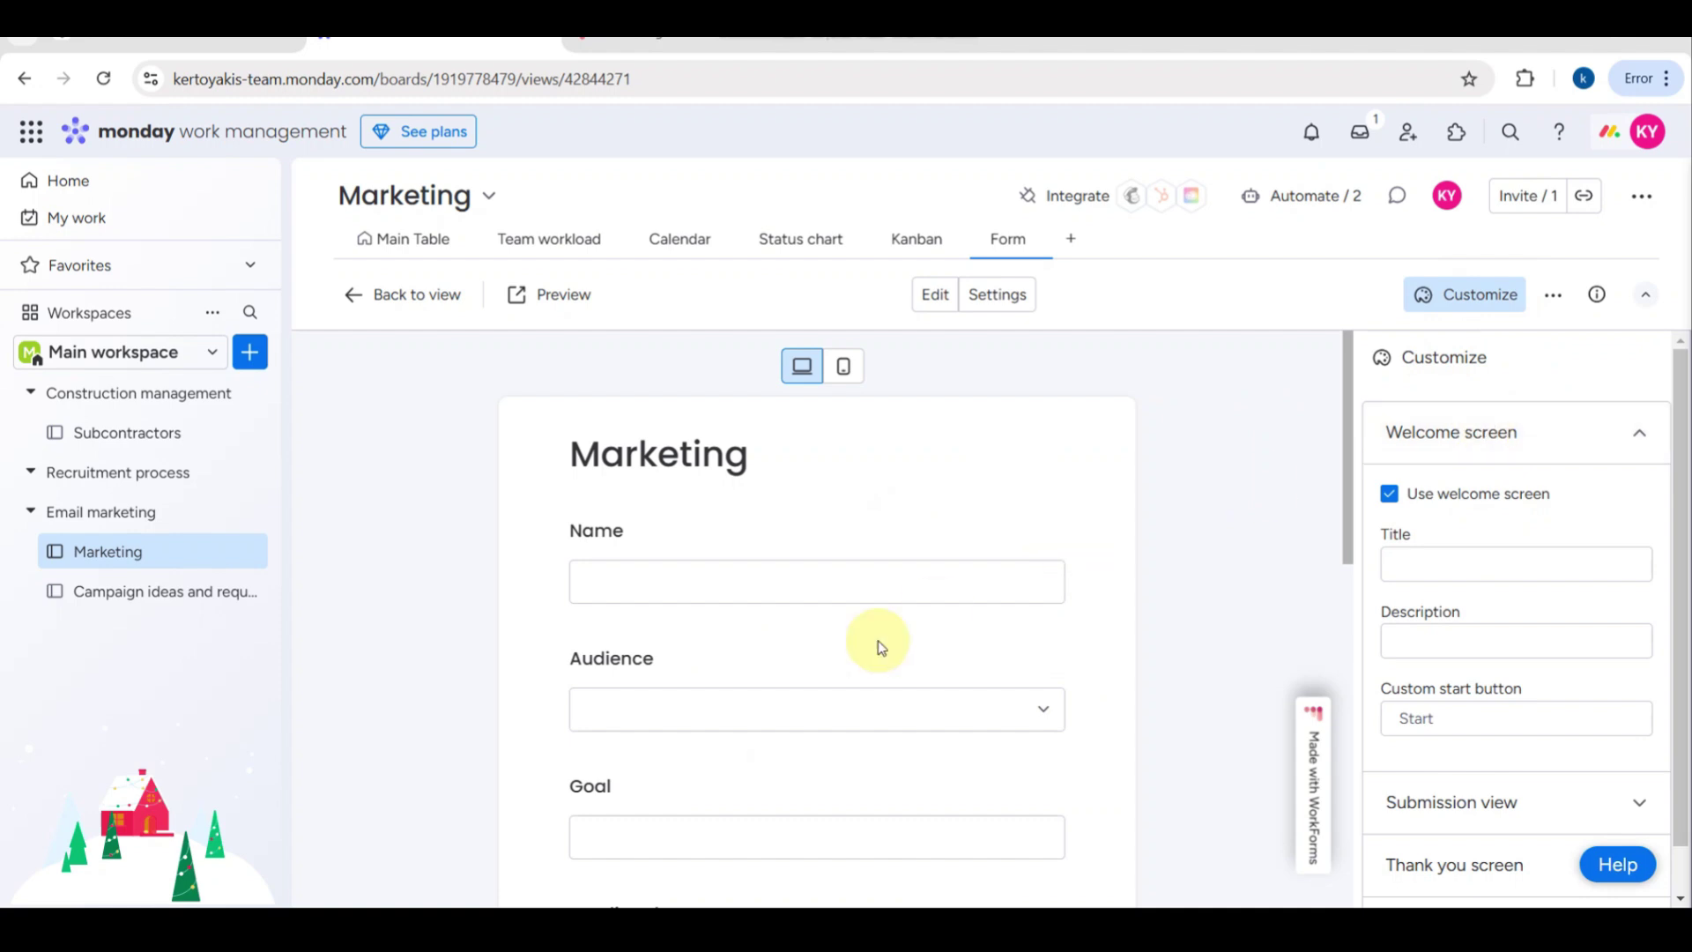
pyautogui.scroll(-5, 877, 643)
pyautogui.scroll(-5, 880, 648)
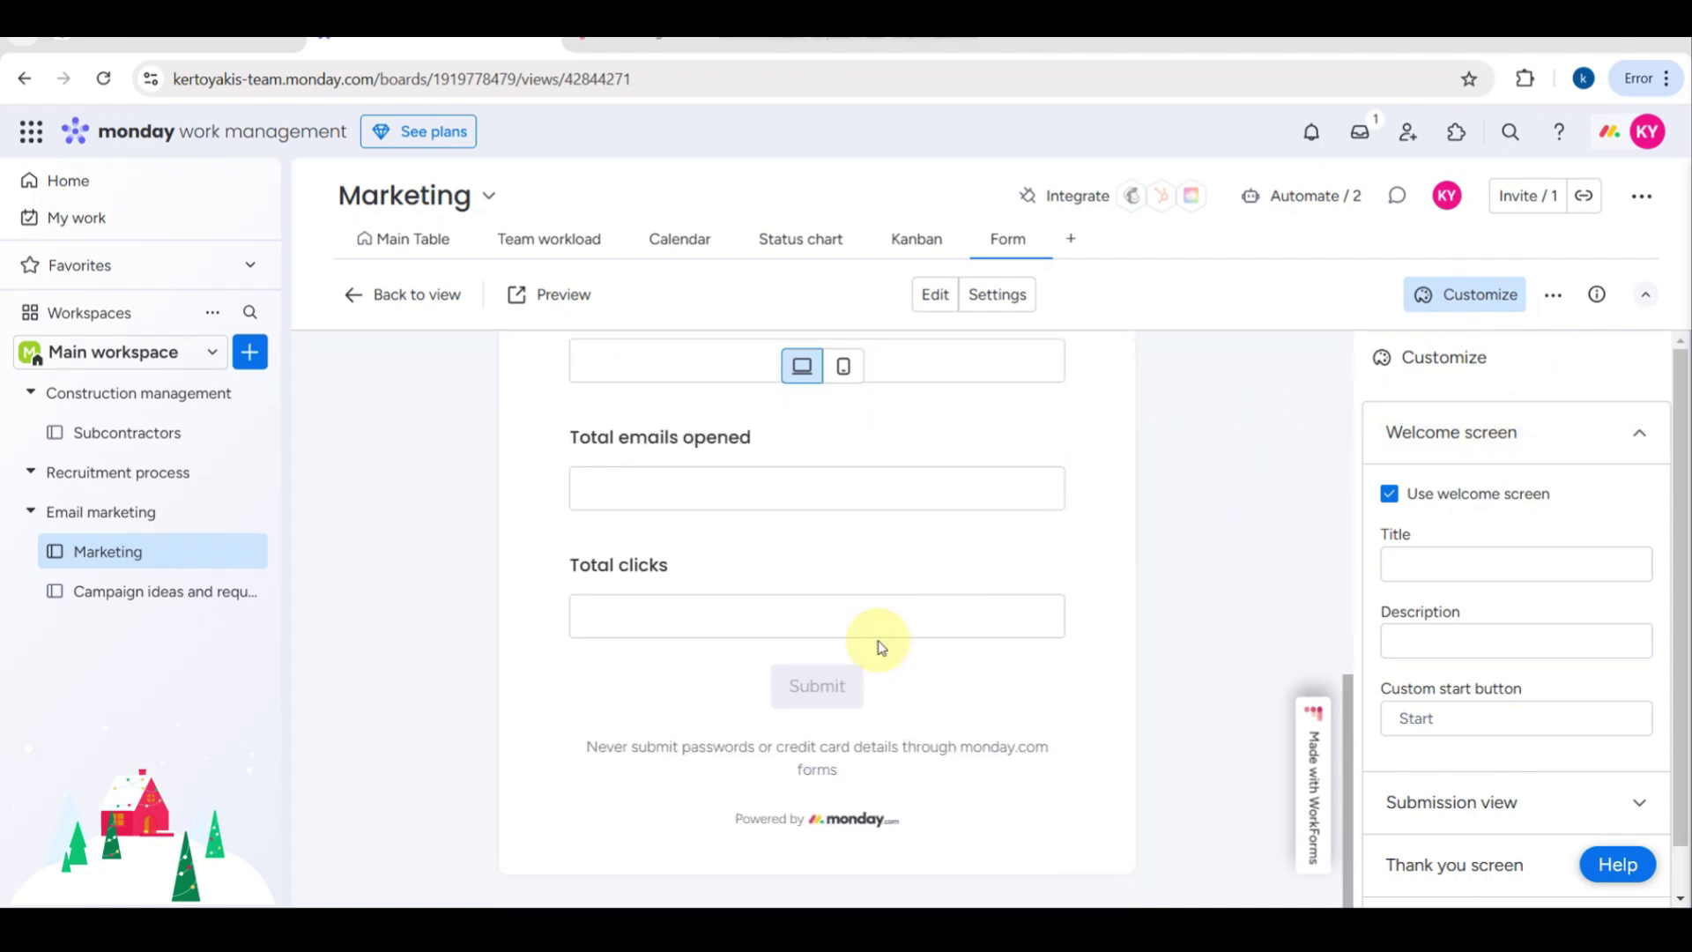
pyautogui.scroll(-1, 1587, 536)
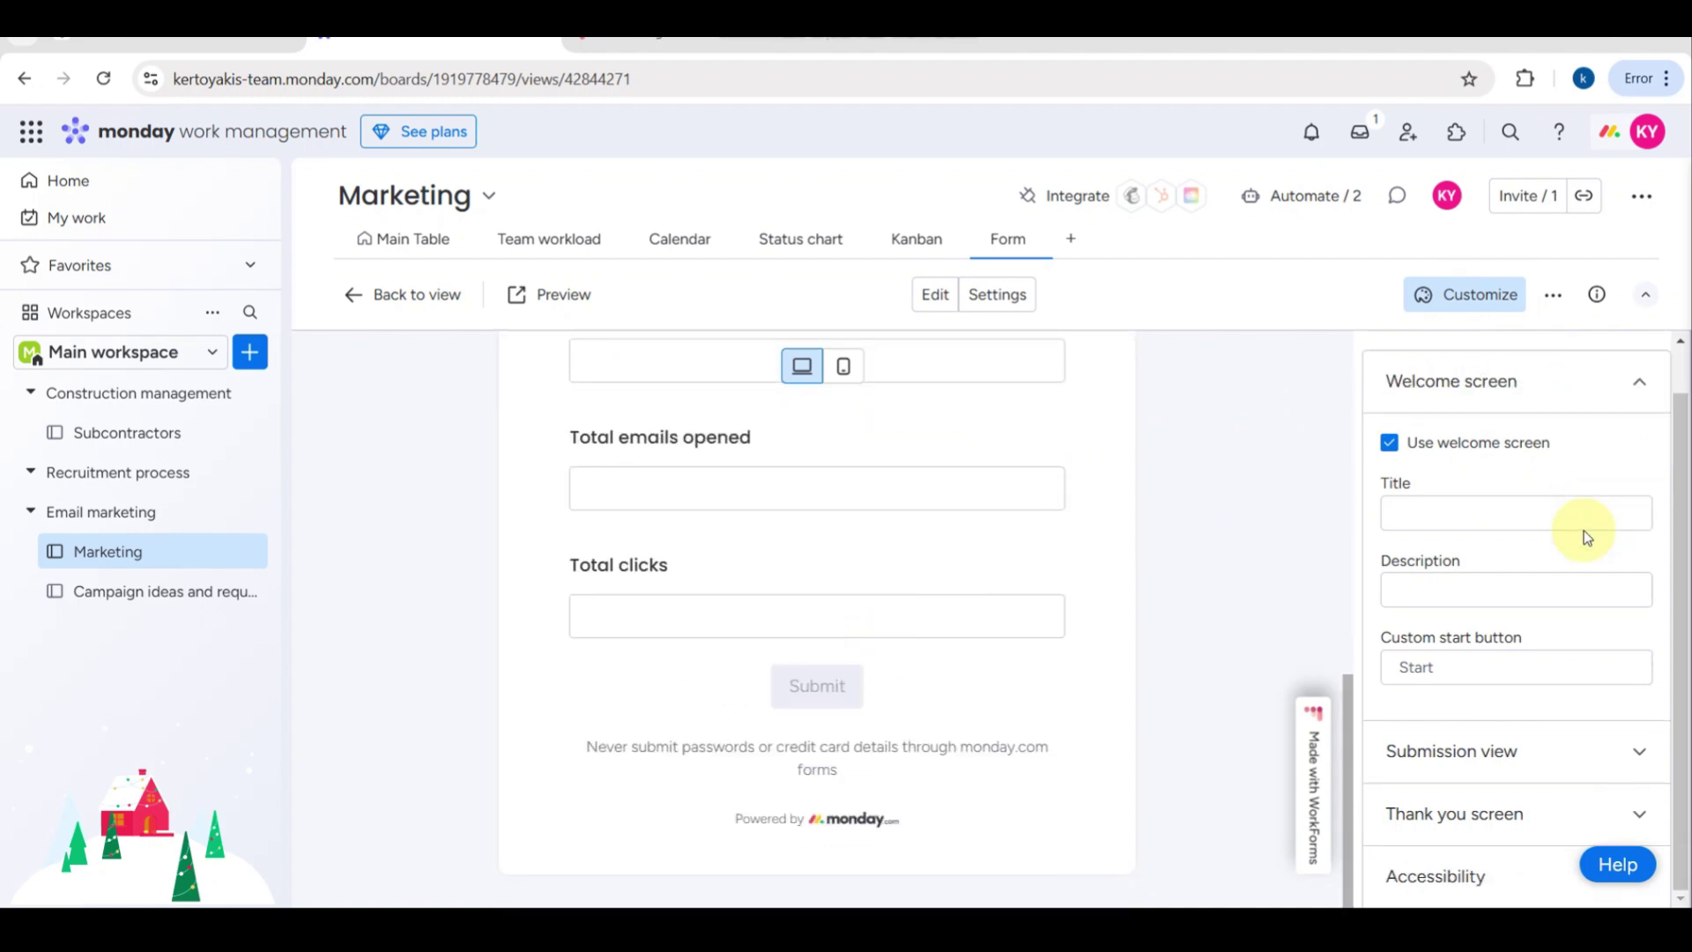
# Step: Close the customization options and review the form's editable questions from Name through Campaign status to Total emails sent
pyautogui.click(1442, 306)
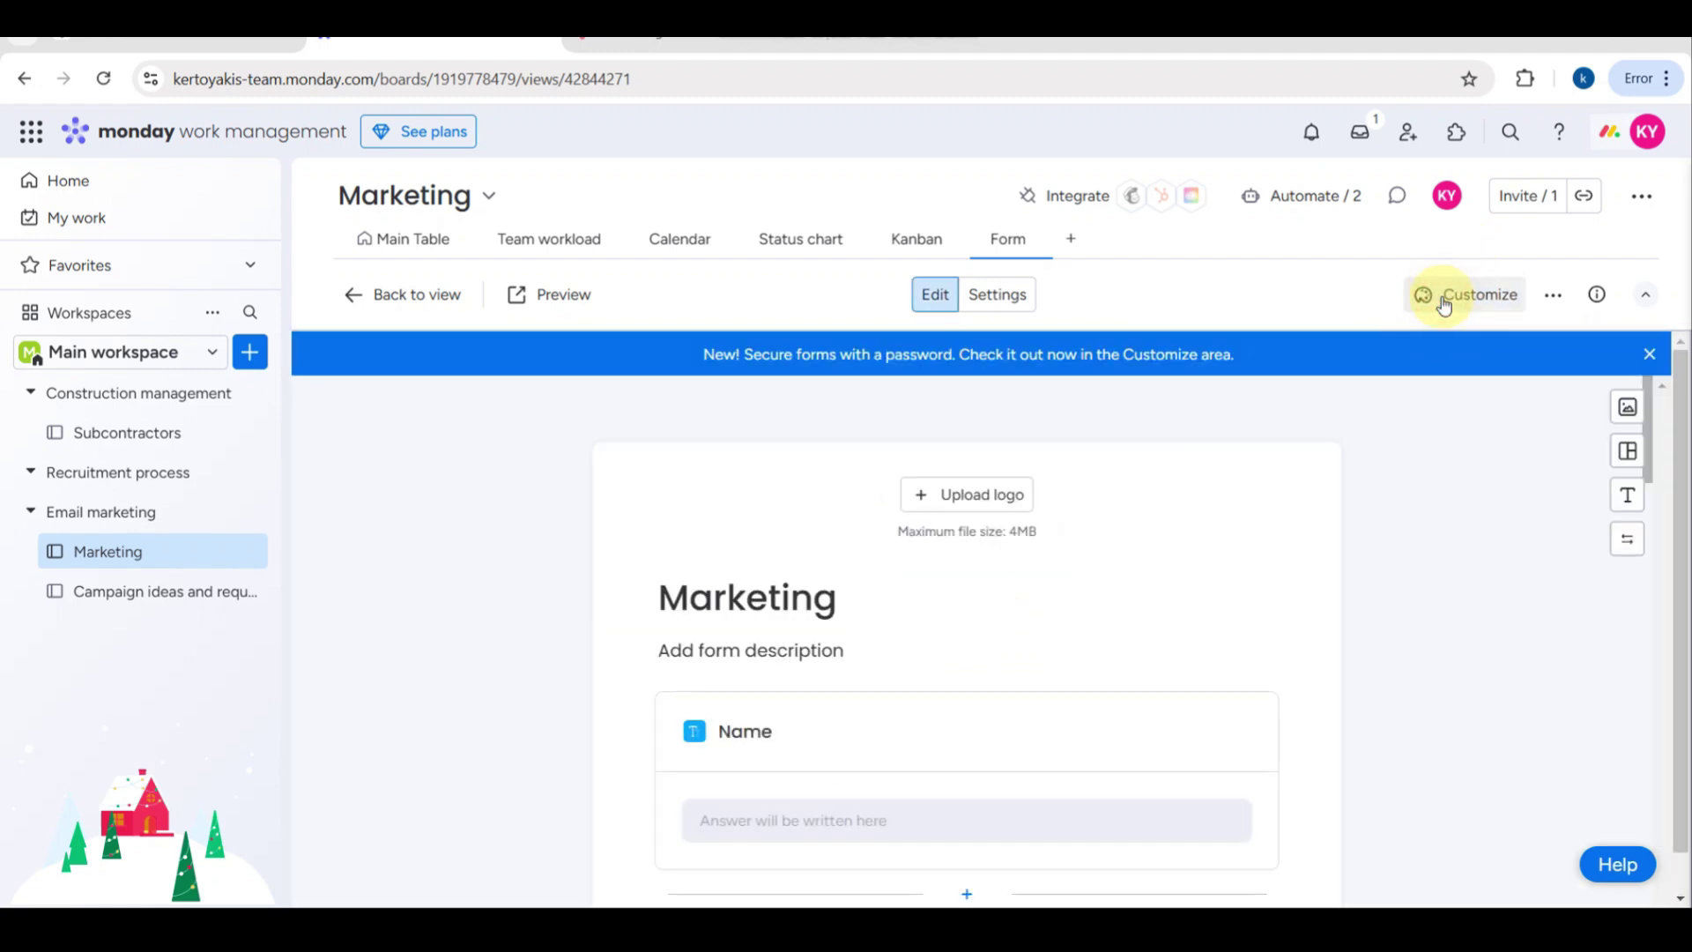
pyautogui.scroll(-3, 617, 740)
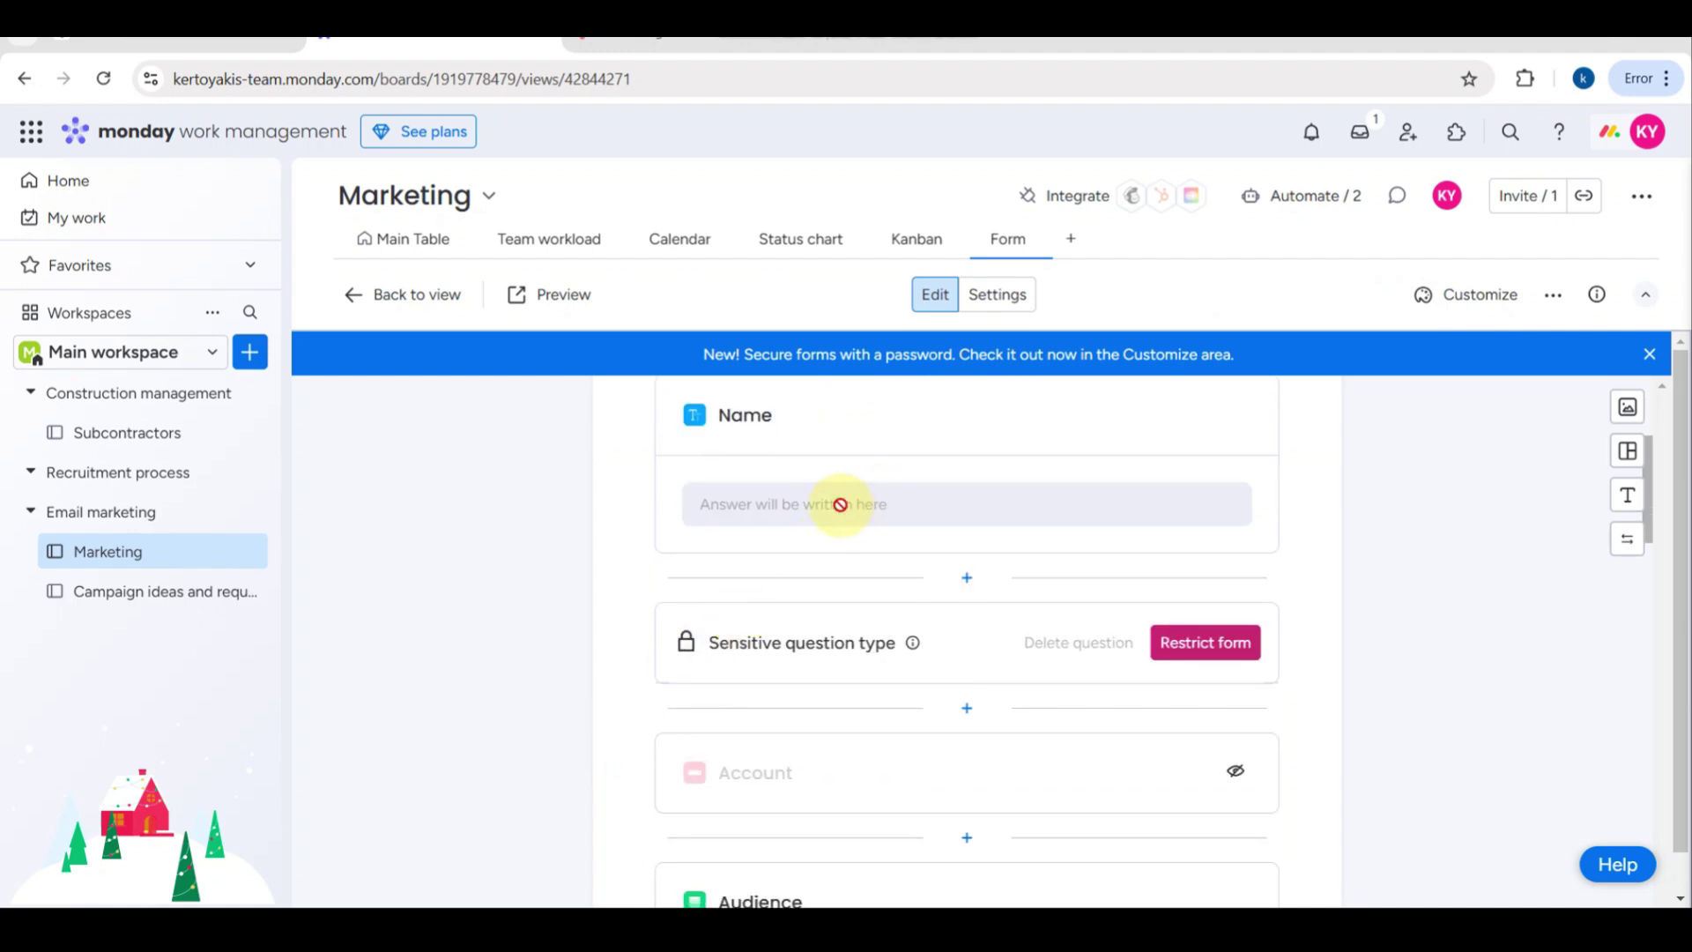
pyautogui.scroll(-2, 840, 504)
pyautogui.scroll(-5, 828, 669)
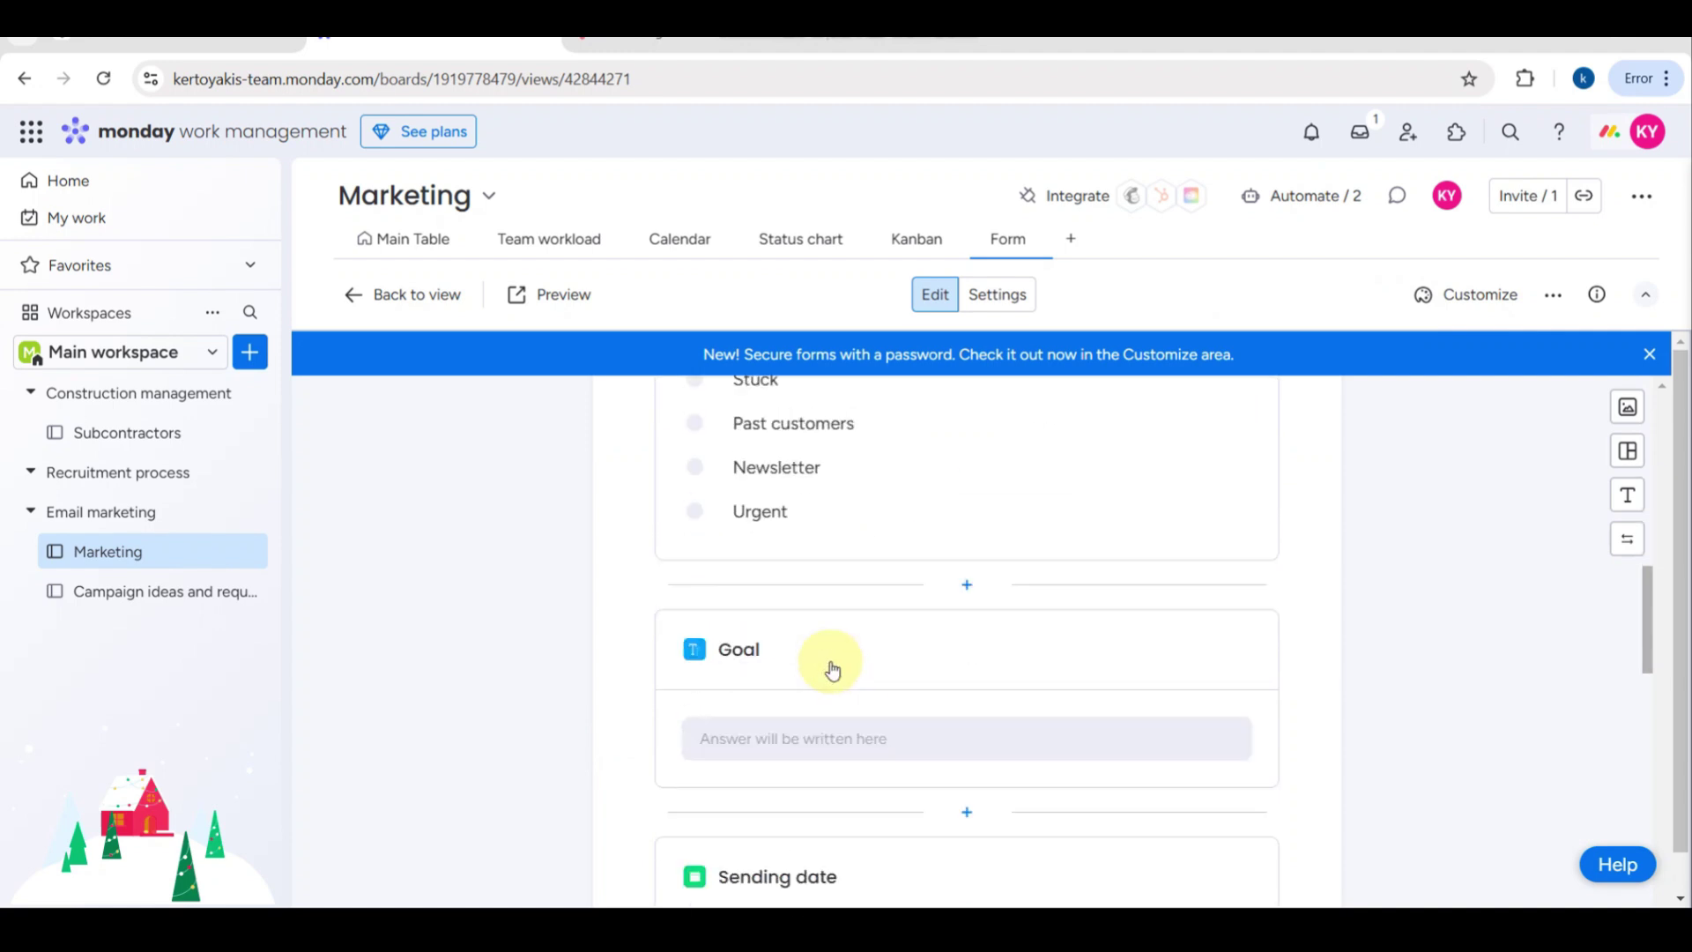
pyautogui.scroll(-3, 756, 692)
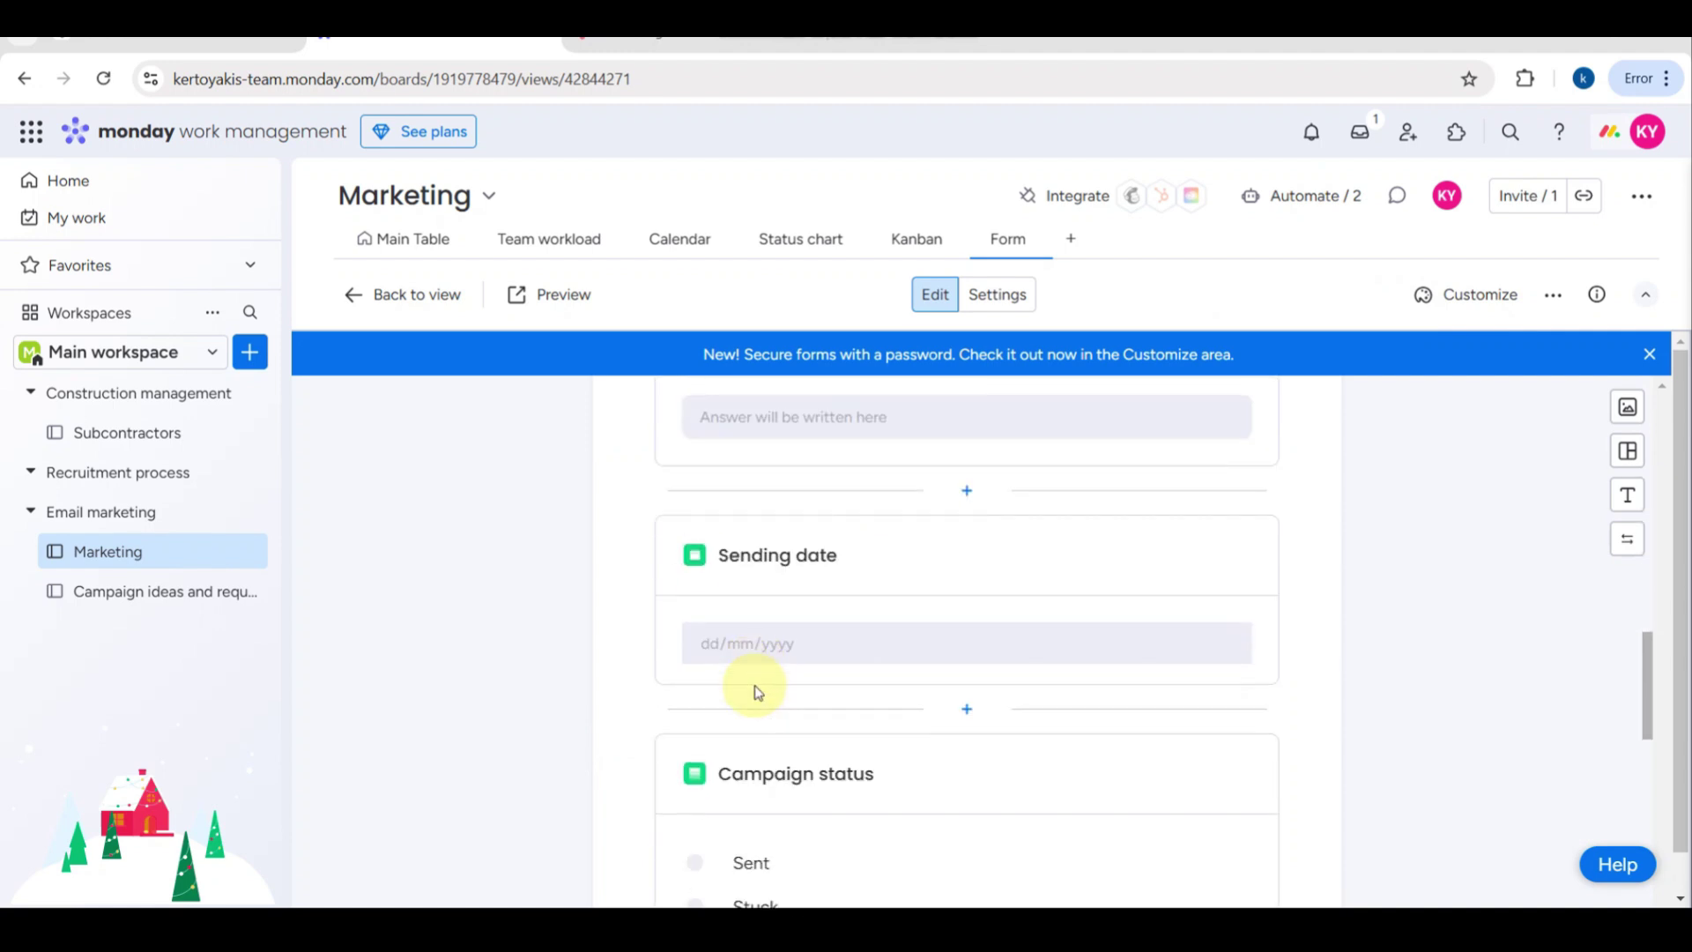
pyautogui.scroll(-4, 757, 689)
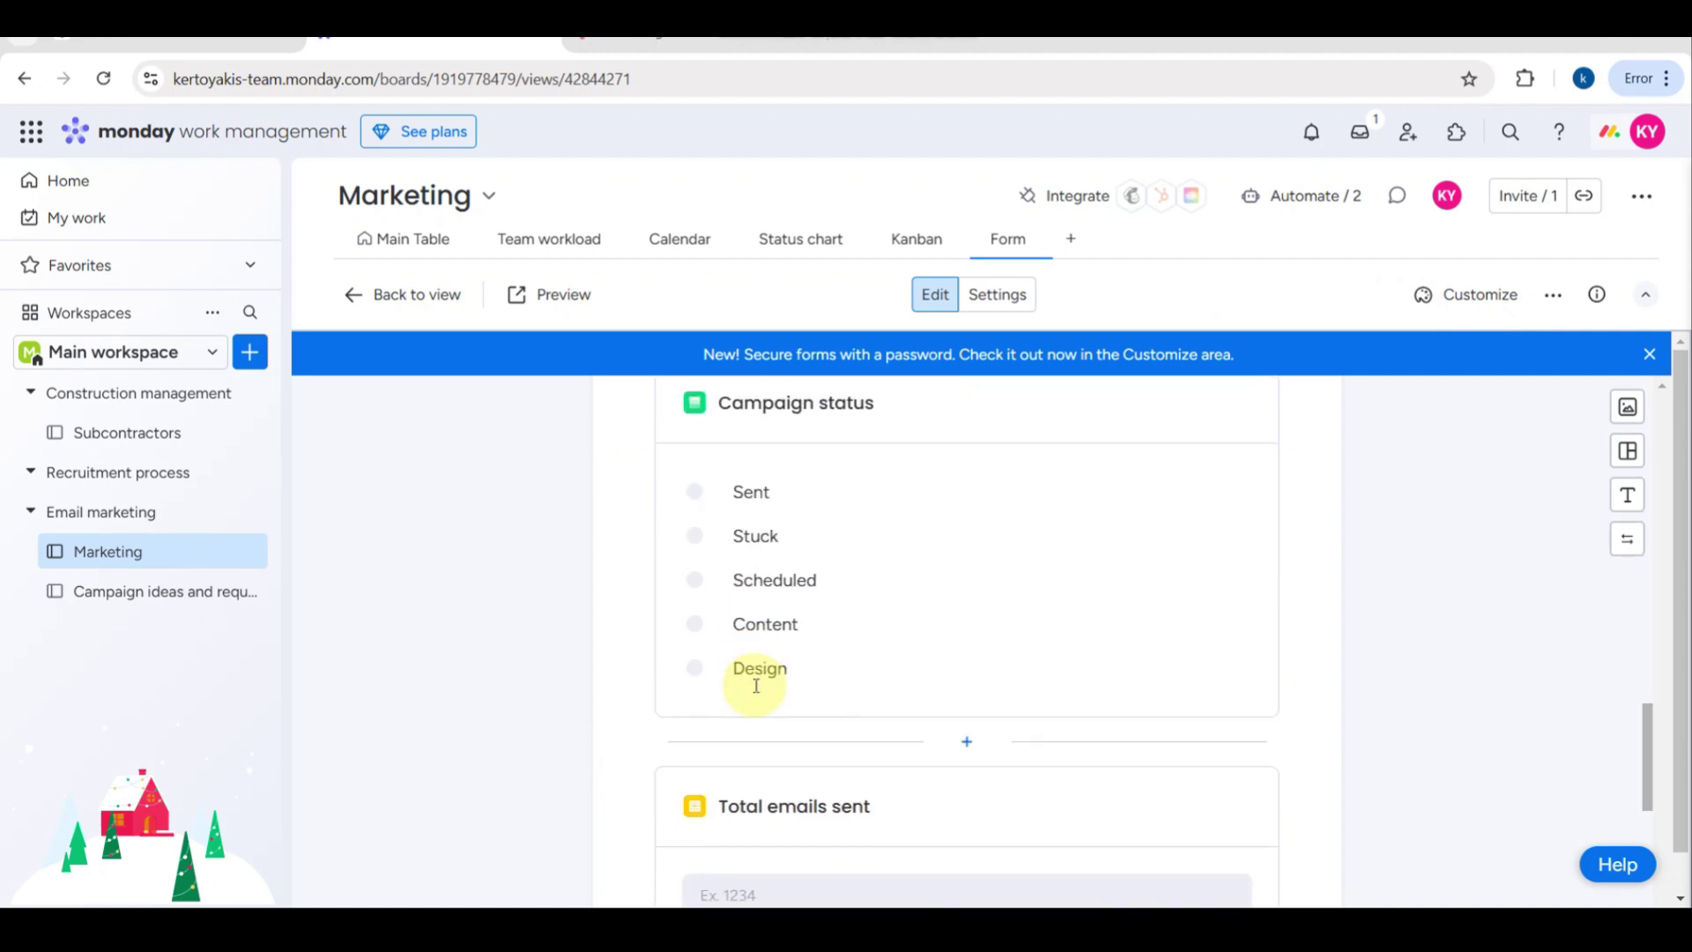